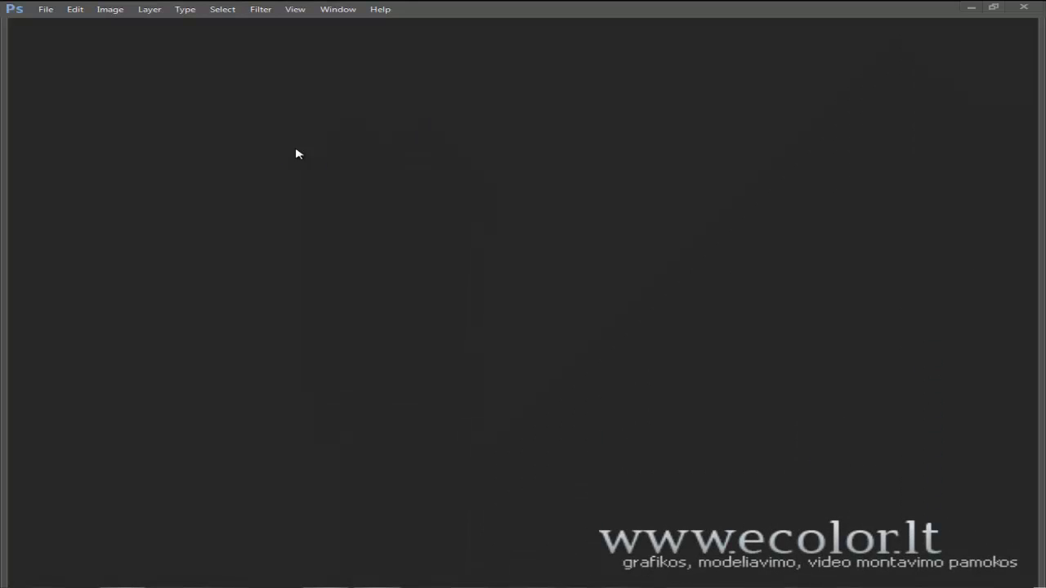
- Create Untitled-1, an 800 × 500 px white-background document at 72 pixels/inch
left_click(45, 10)
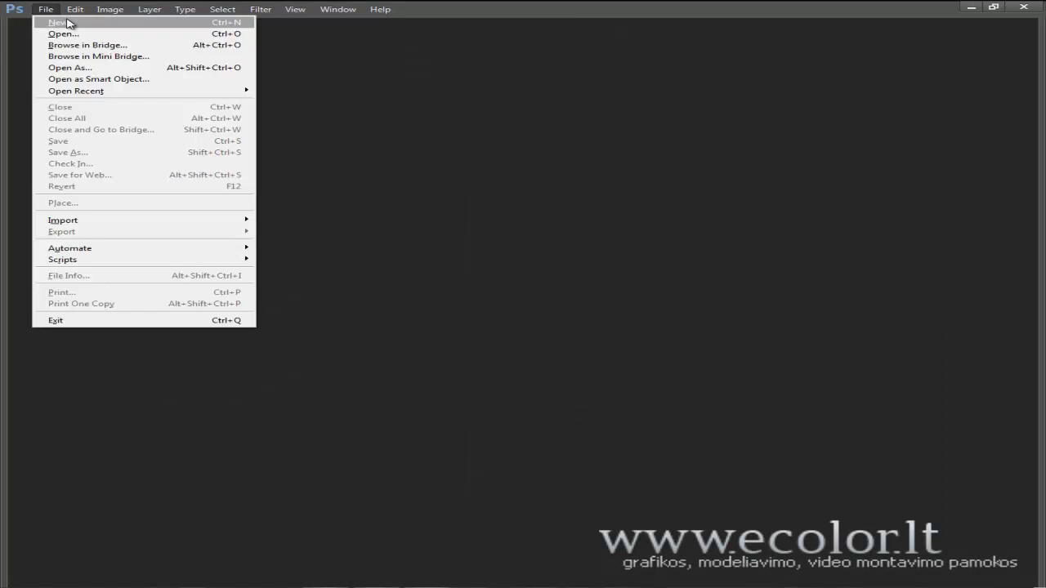
left_click(67, 24)
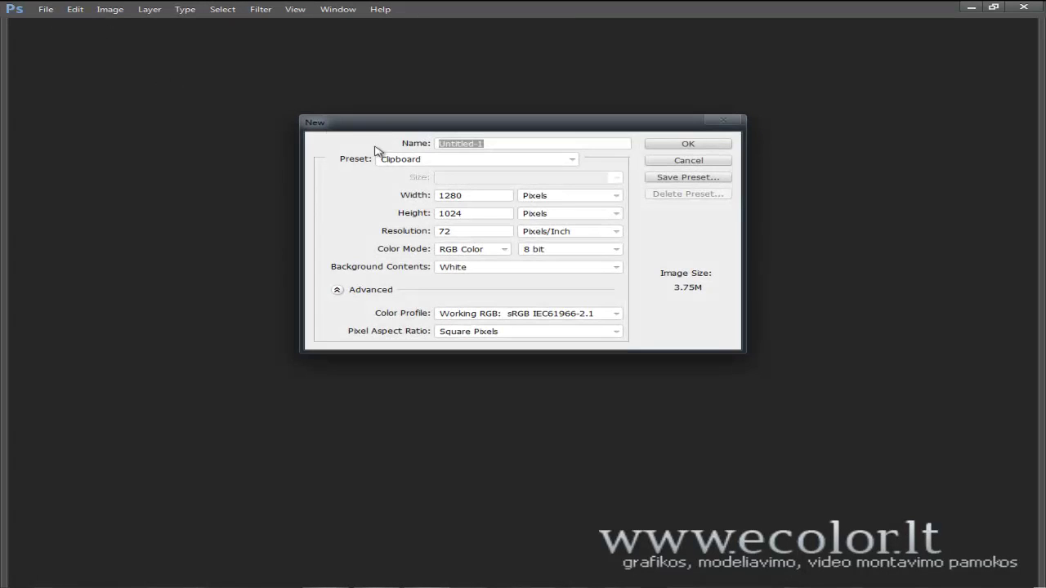
left_click(482, 214)
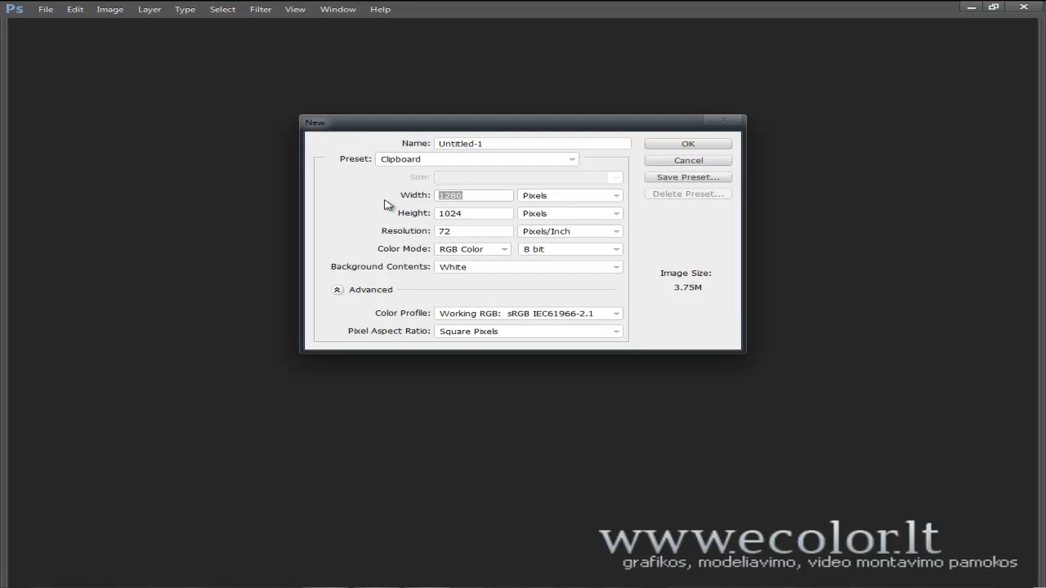
type("80")
key("Tab")
type("50")
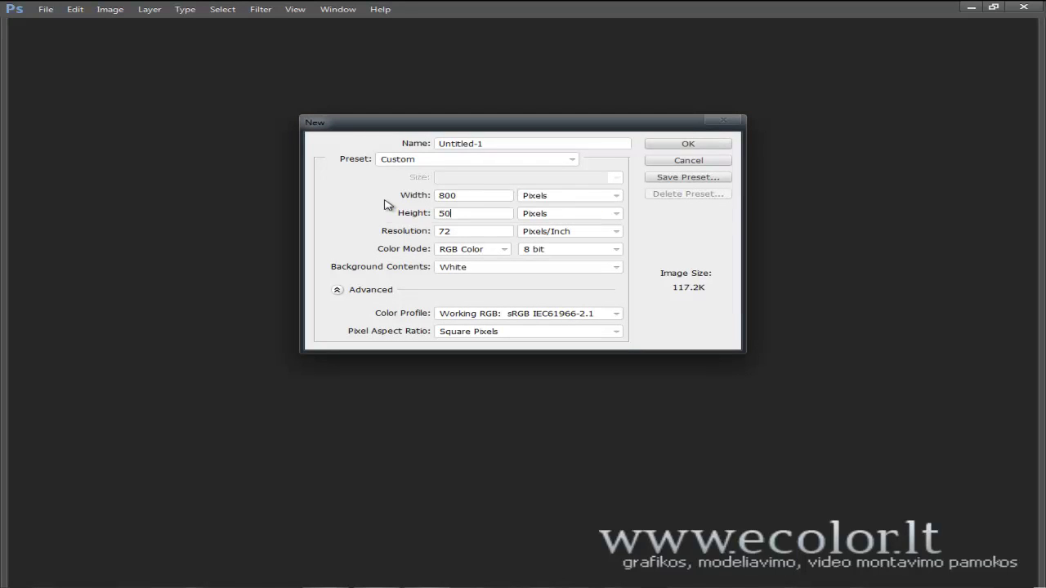
key("Return")
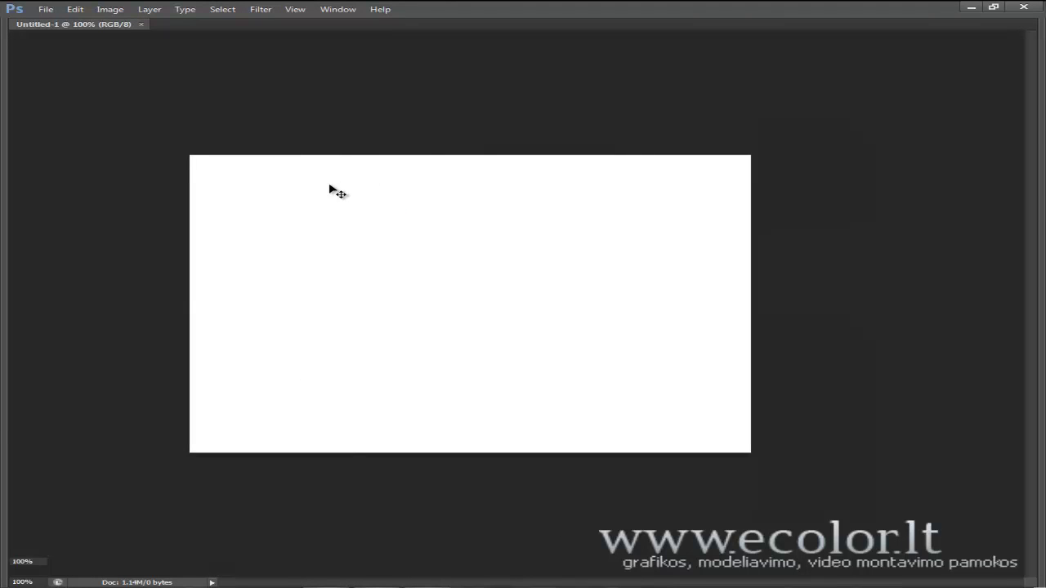
- Add empty Layer 1, fill the Background solid black with the Paint Bucket, then reselect Layer 1
key("Tab")
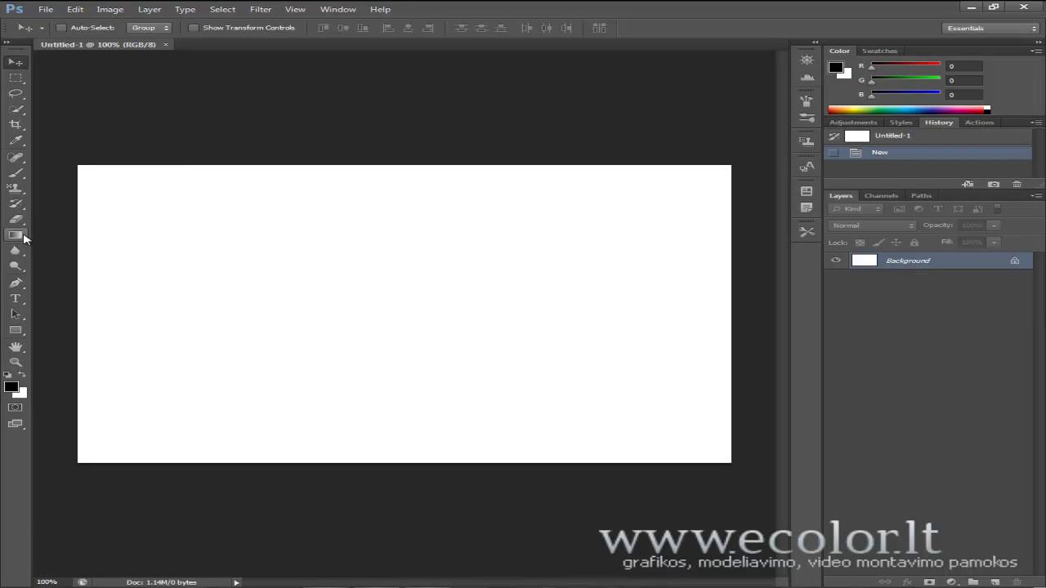
left_click(995, 581)
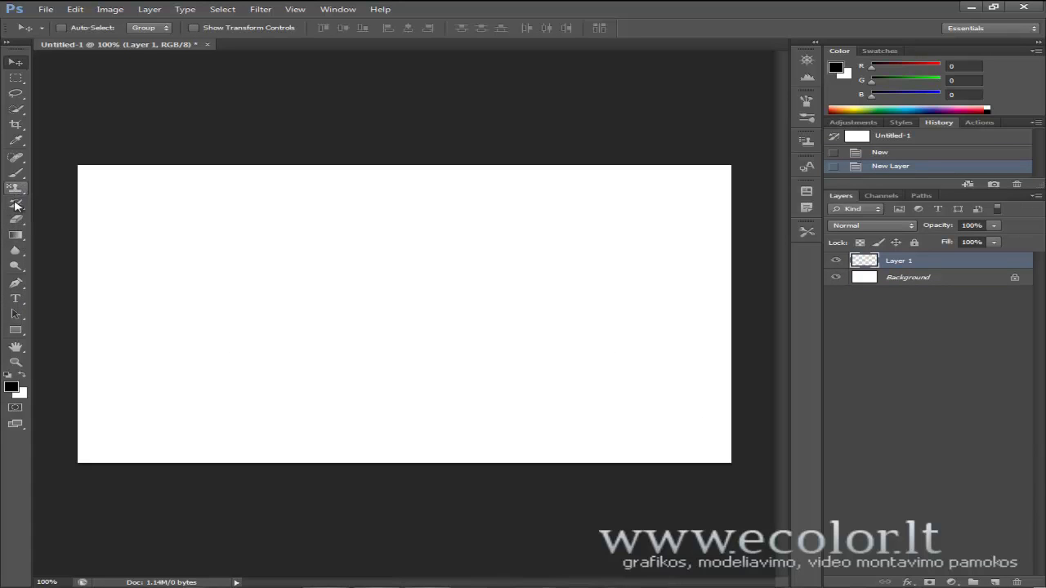
left_click_drag(15, 235, 62, 245)
left_click(64, 245)
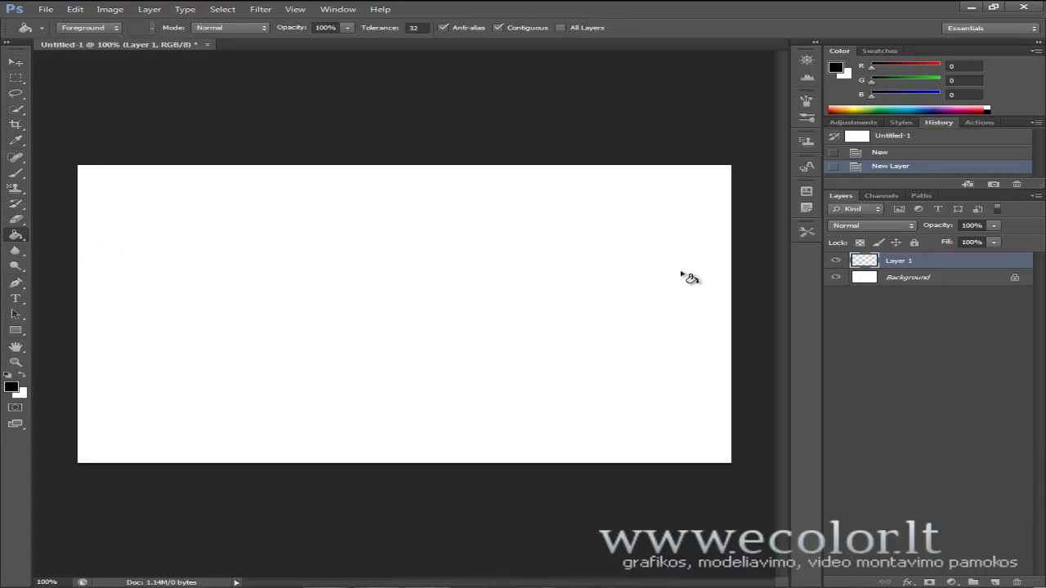
left_click(923, 279)
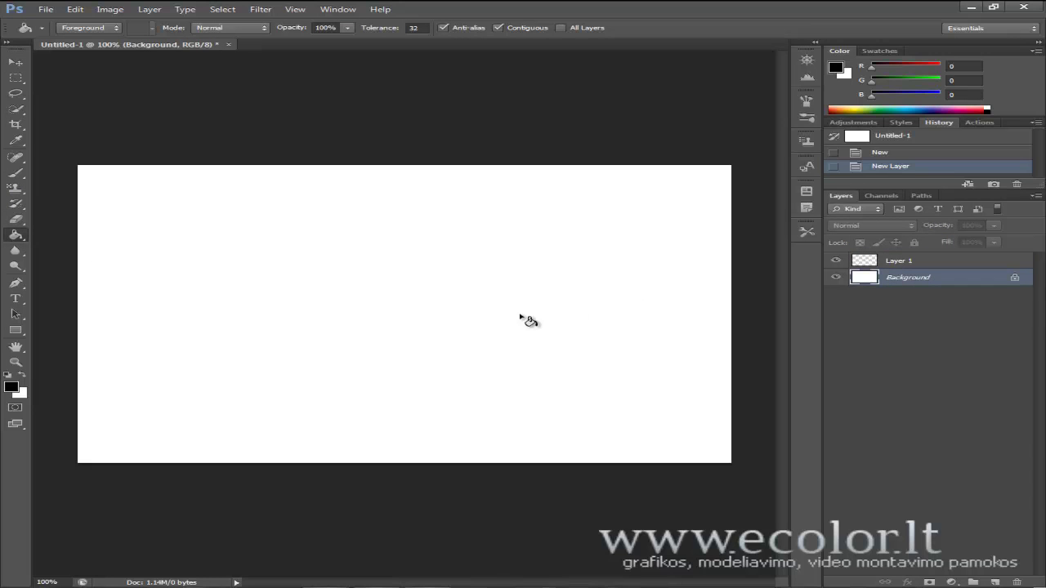
left_click(393, 335)
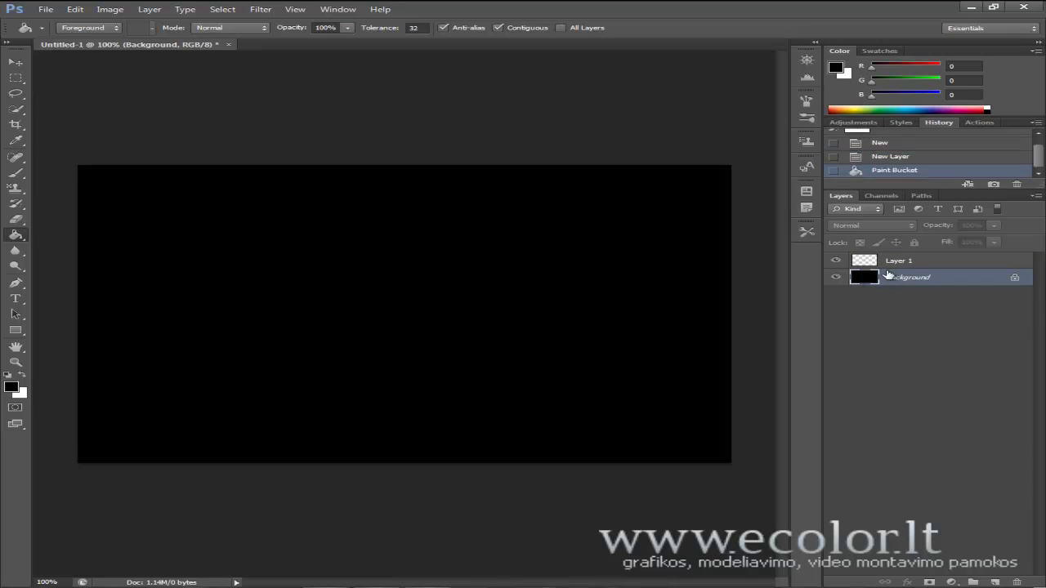
left_click(910, 261)
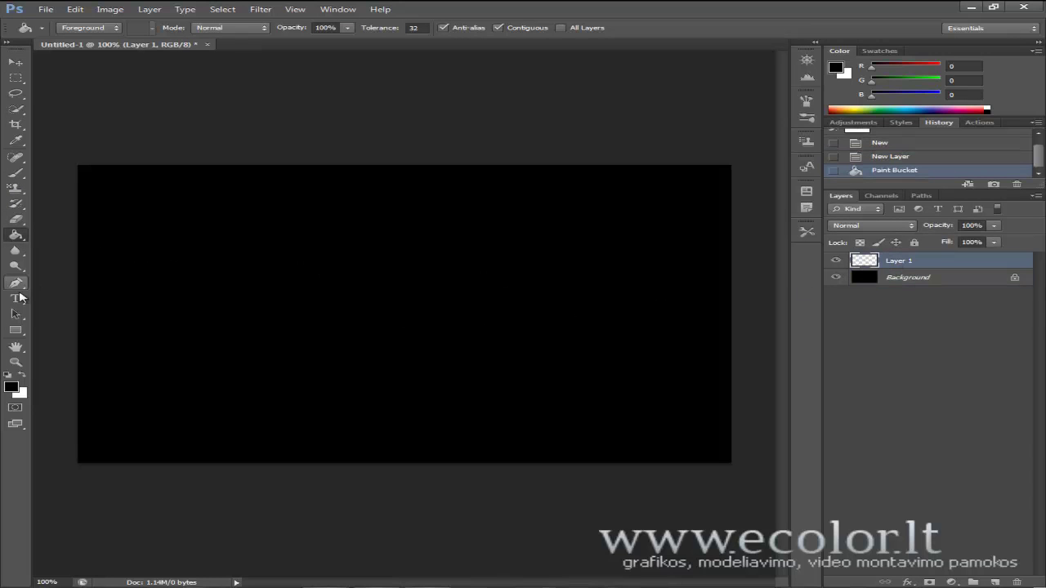
- Type a white Disco Deck letter E at 140 pt and move it down-right on the canvas
left_click(16, 299)
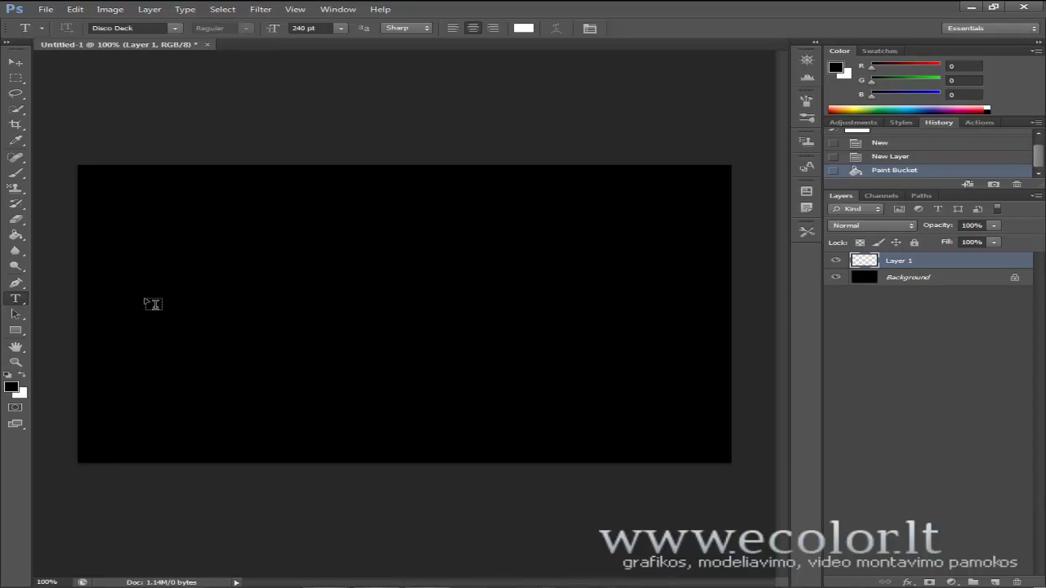
left_click(22, 375)
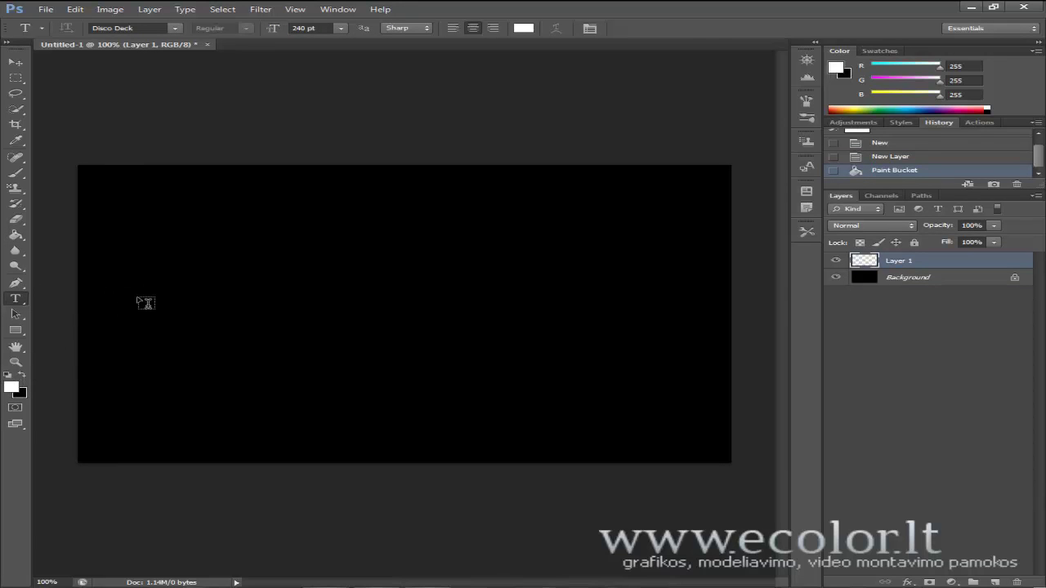
left_click(137, 298)
type("a")
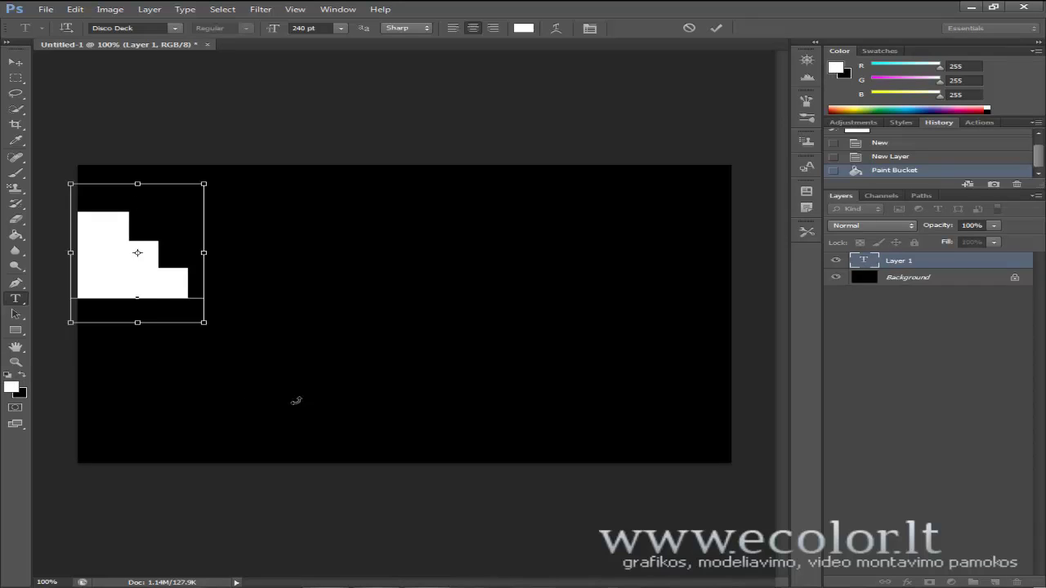
left_click(308, 25)
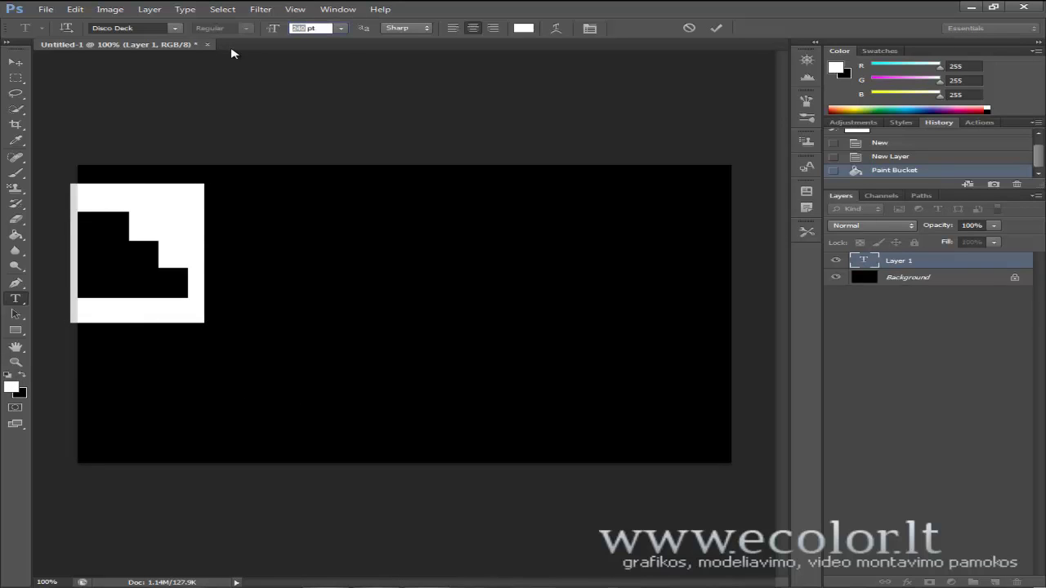
type("140")
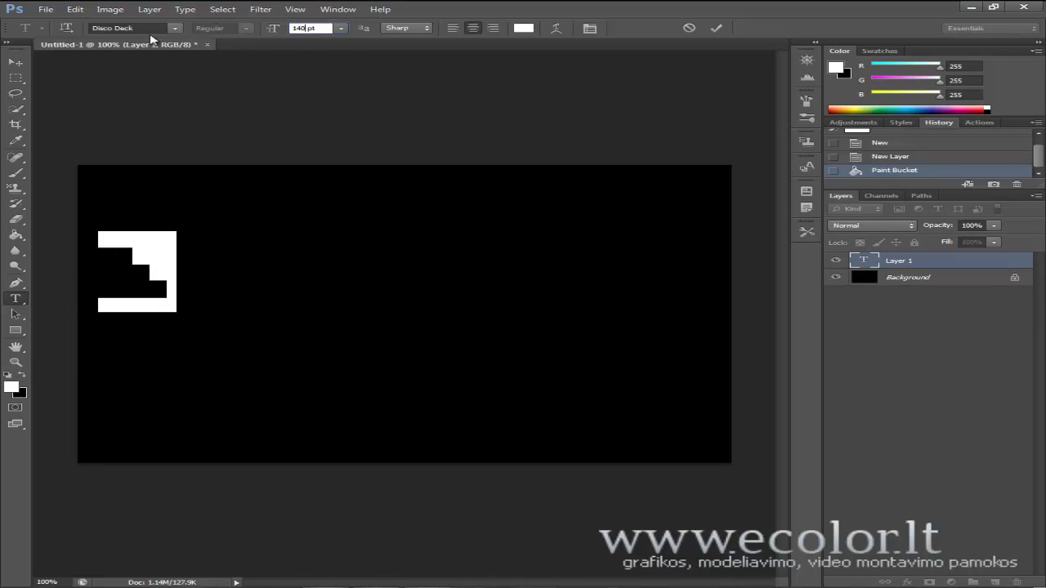
left_click(15, 62)
left_click_drag(131, 295, 171, 326)
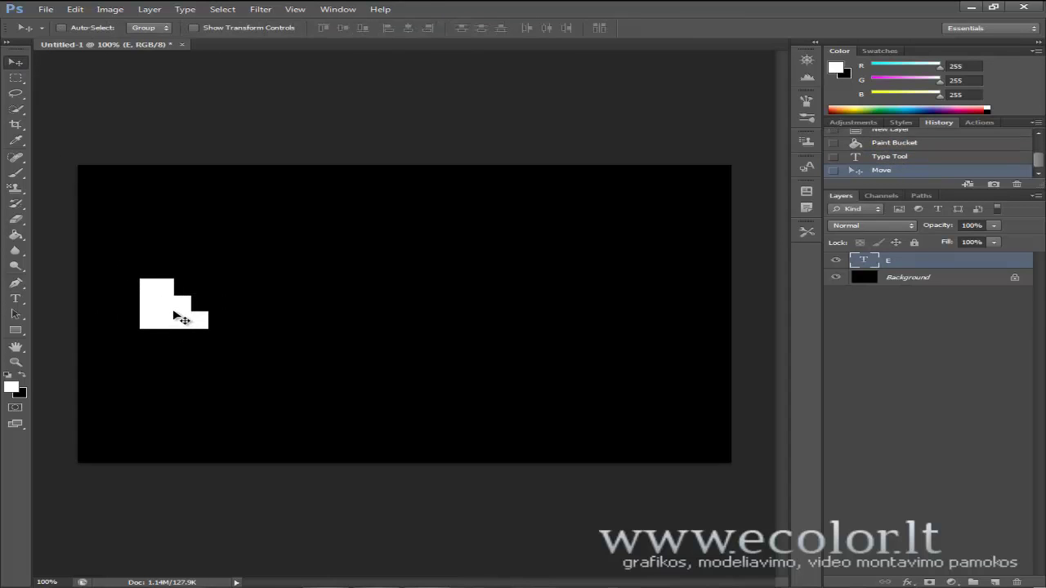
- Duplicate the E layer, shift the copy right, and change its letter to C
key("alt+Right")
key("Right")
key("Right")
key("Right")
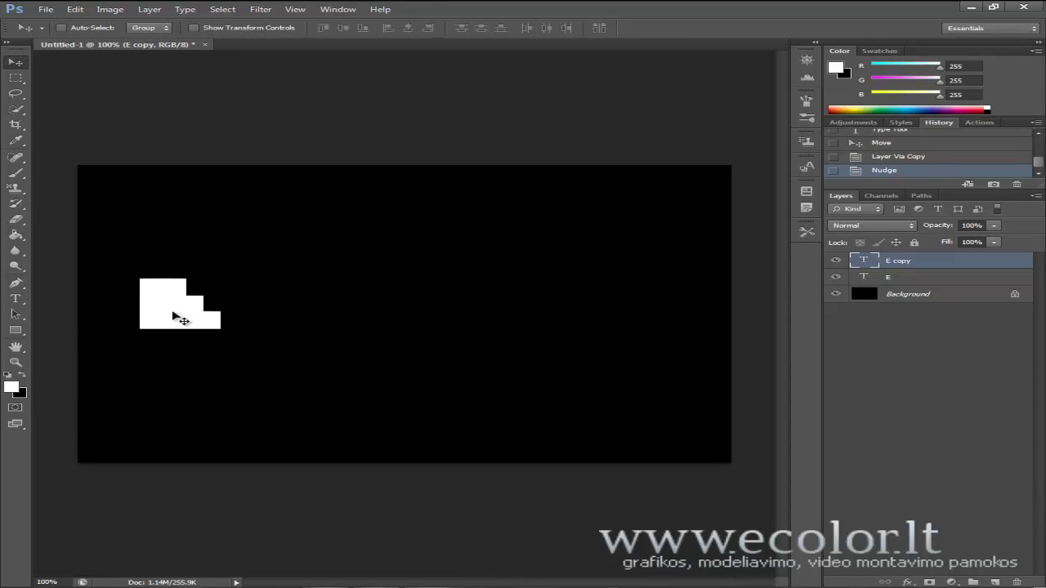
key("Right")
key("Right")
key("Right")
key("Right")
key("Right")
key("Right")
key("Right")
key("Right")
key("Right")
key("Right")
key("Right")
key("Right")
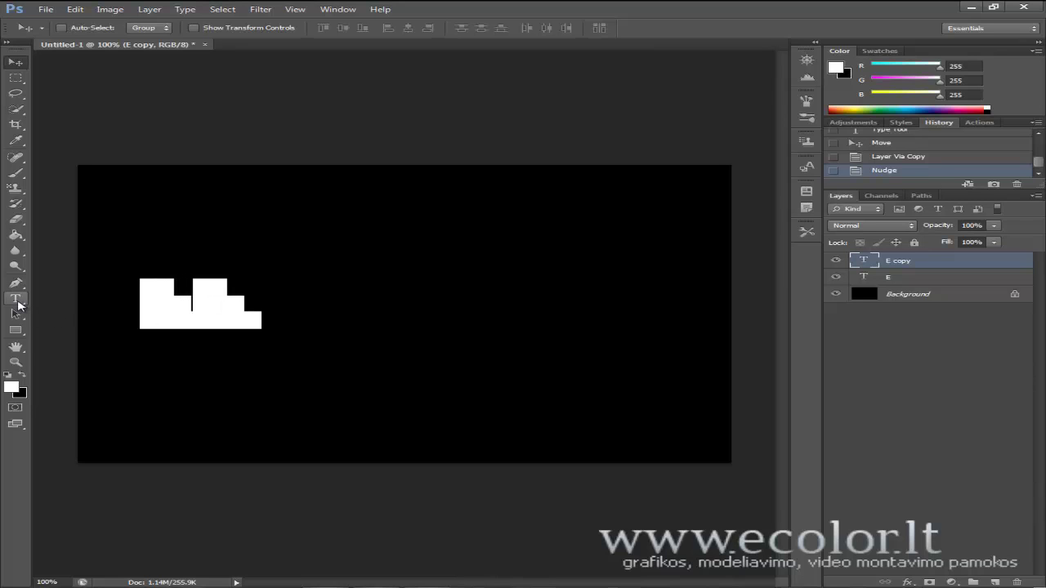
key("Right")
key("Right")
key("Right")
key("Right")
key("Right")
key("Right")
left_click(16, 298)
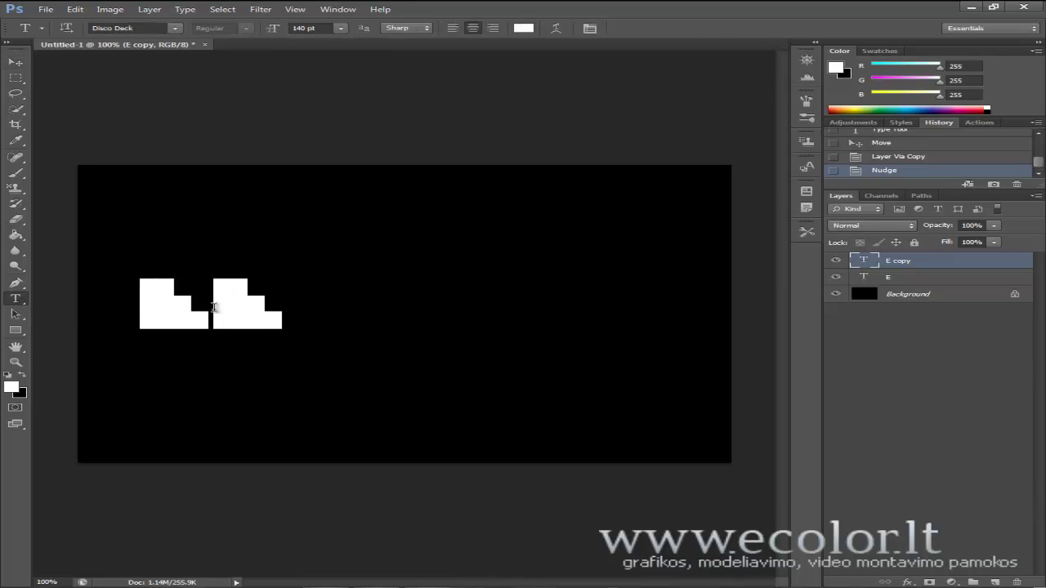
double_click(248, 313)
type("C")
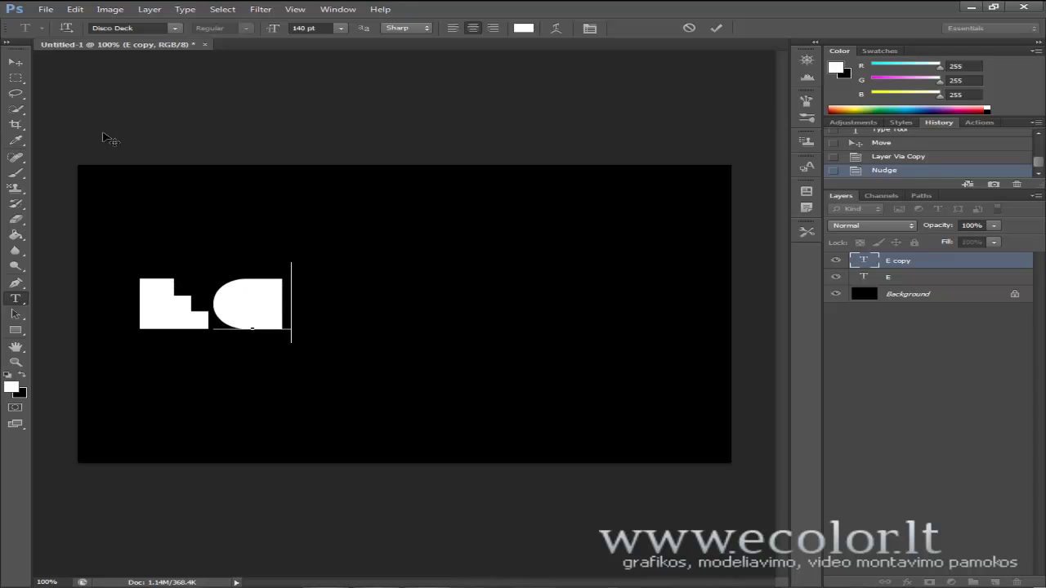
left_click(15, 62)
key("Left")
key("Left")
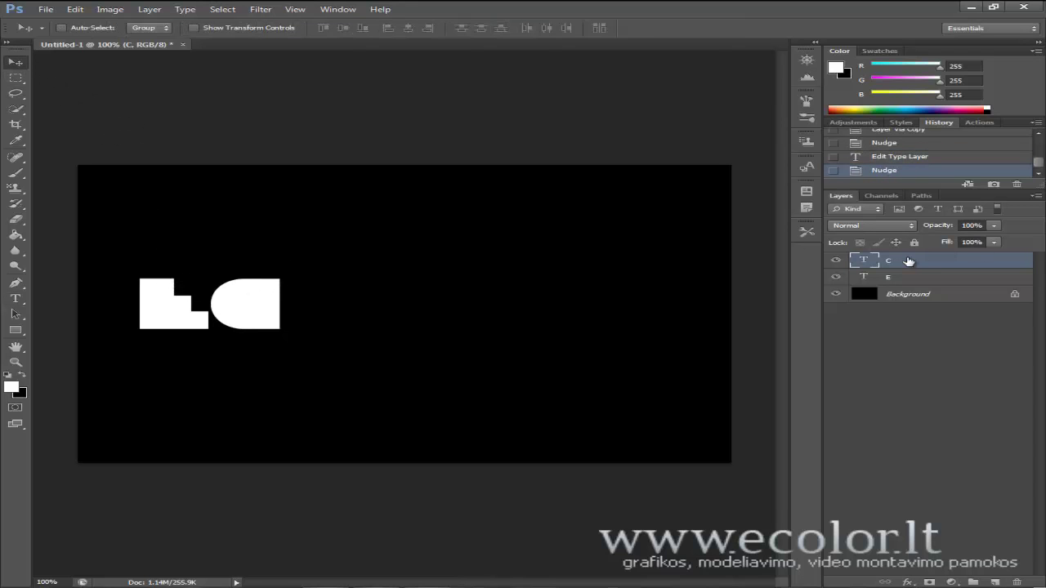
- Duplicate the C layer as 'C copy', move it right, and change its letter to O
right_click(908, 261)
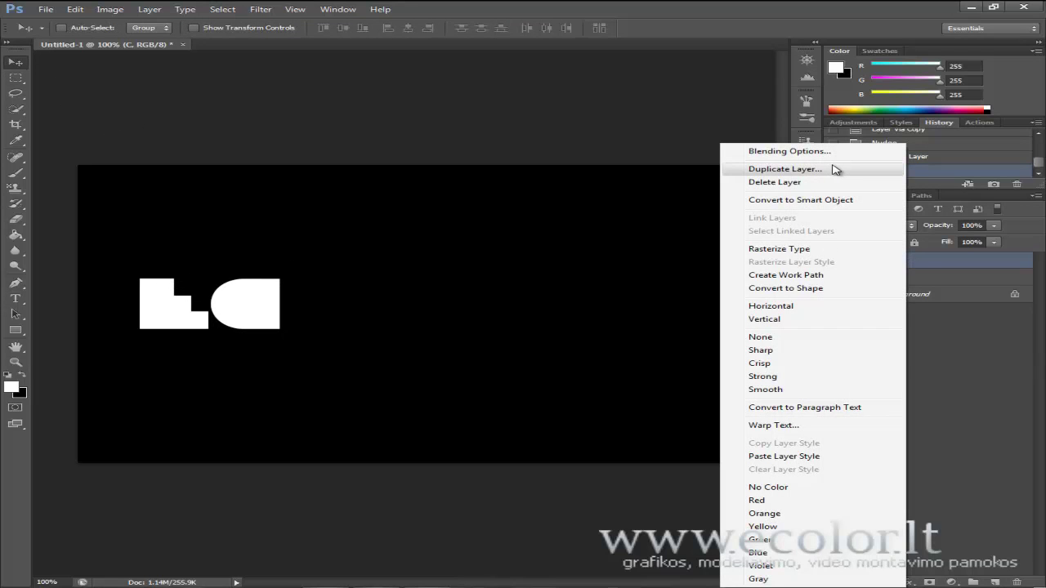
left_click(835, 169)
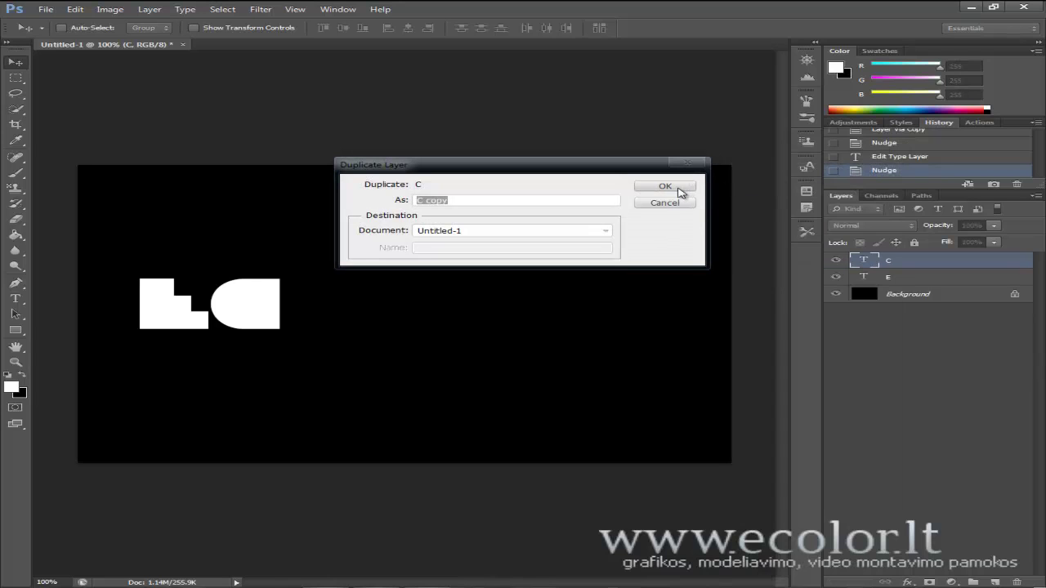
left_click(646, 191)
left_click_drag(620, 191, 640, 198)
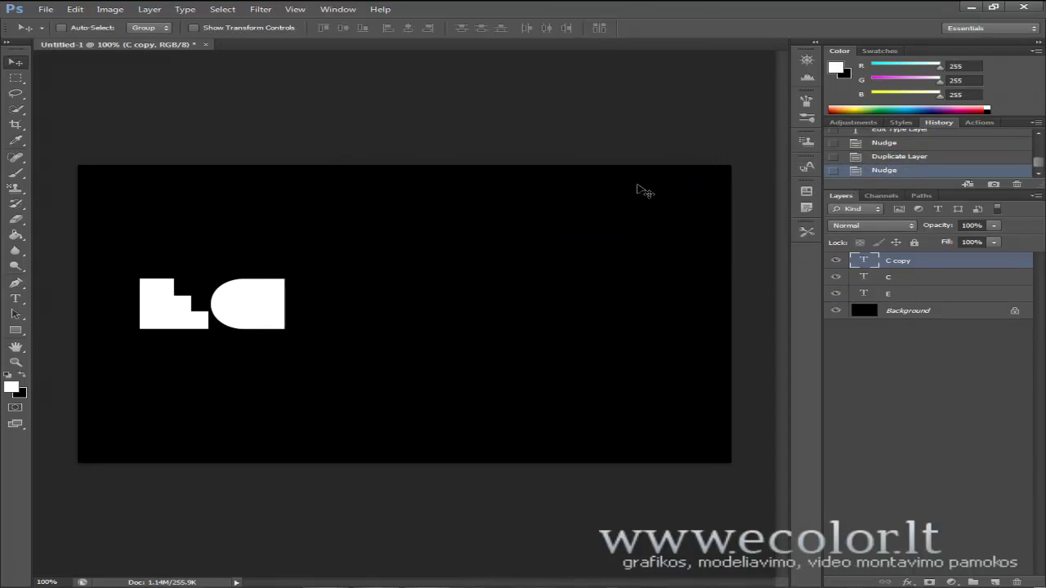
key("Right")
key("Right")
key("Right")
key("Right")
key("Right")
key("Right")
key("Right")
key("Right")
key("Right")
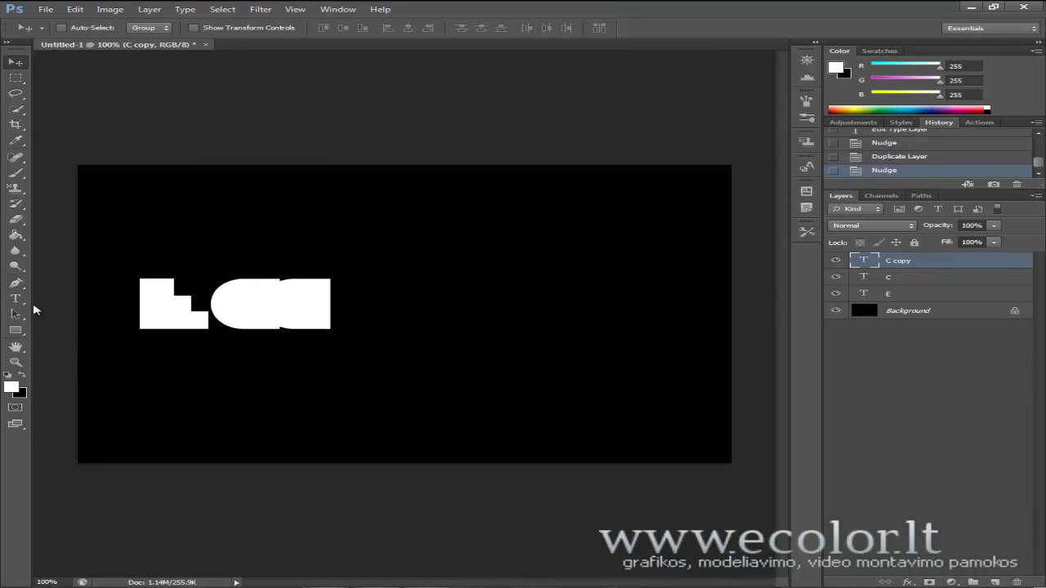
key("Right")
key("Right")
key("Right")
key("Right")
key("Right")
key("Right")
key("Right")
key("Right")
key("Right")
left_click(16, 299)
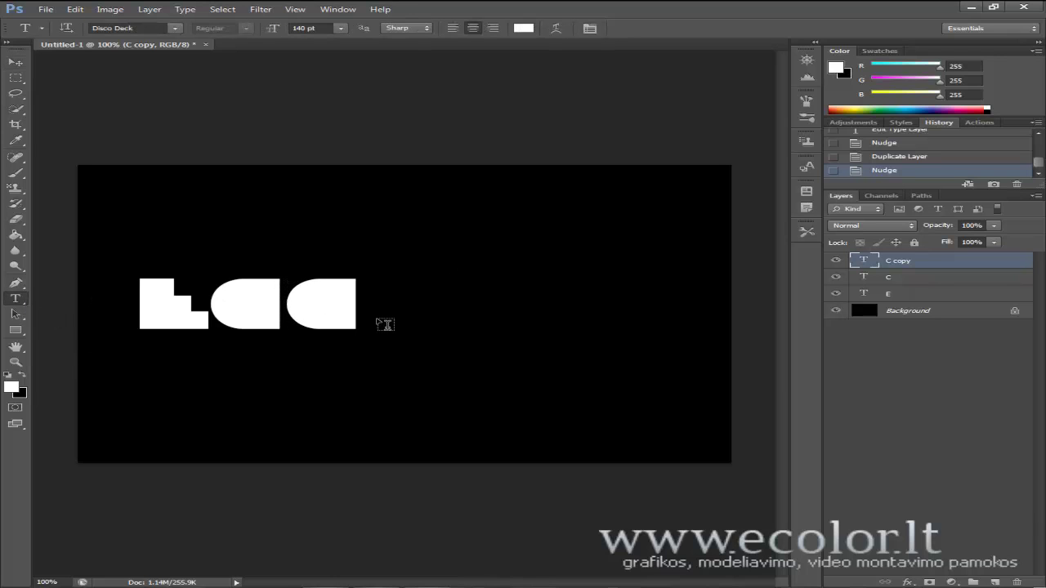
left_click(346, 311)
key("ctrl+a")
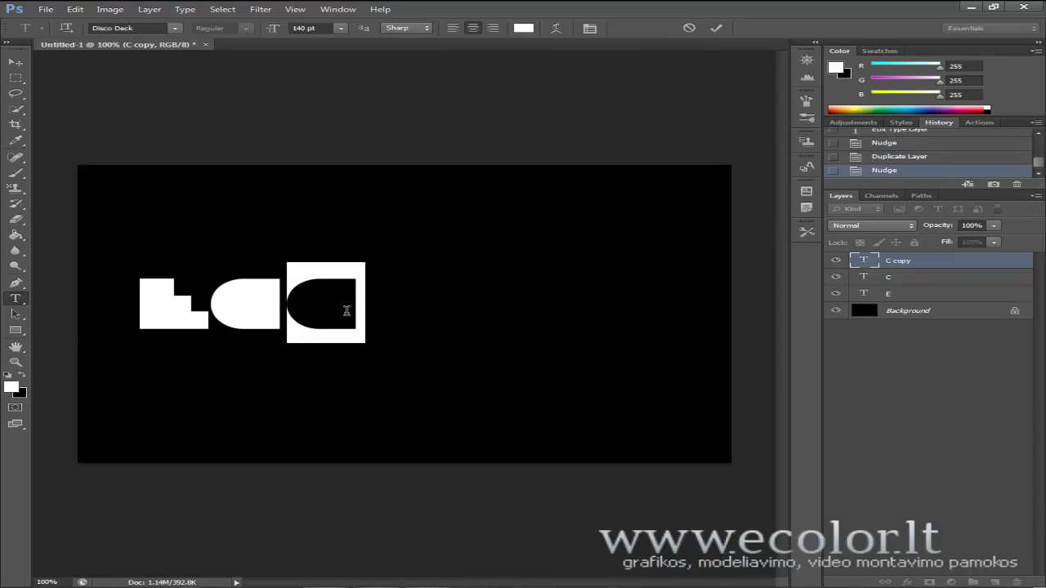
type("O")
left_click(16, 63)
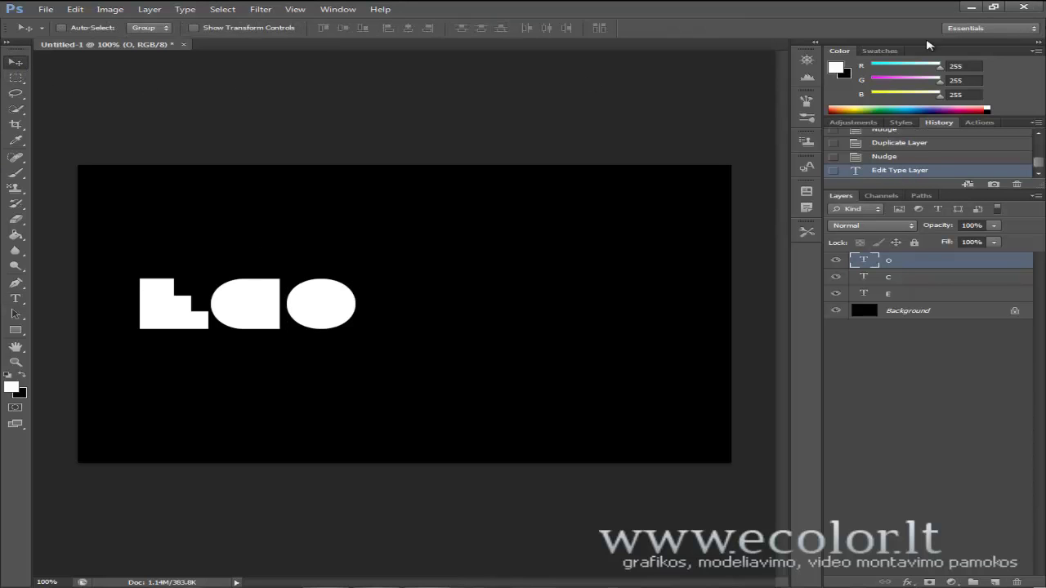
- Duplicate the O layer, shift the copy right, and retype it as L
right_click(887, 261)
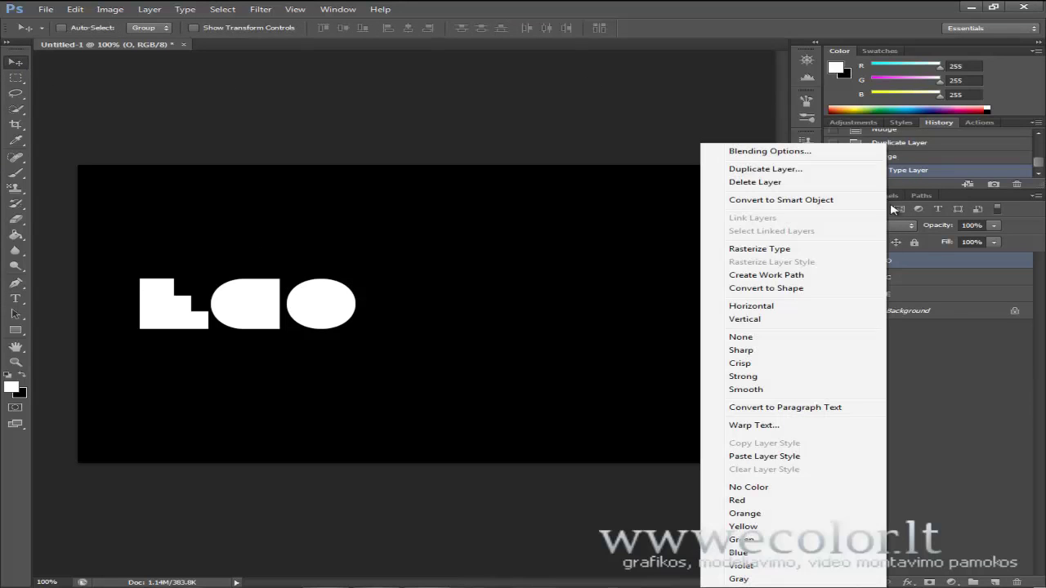
left_click(793, 169)
key("Return")
key("Right")
key("Right")
key("Right")
key("Right")
key("Right")
key("Right")
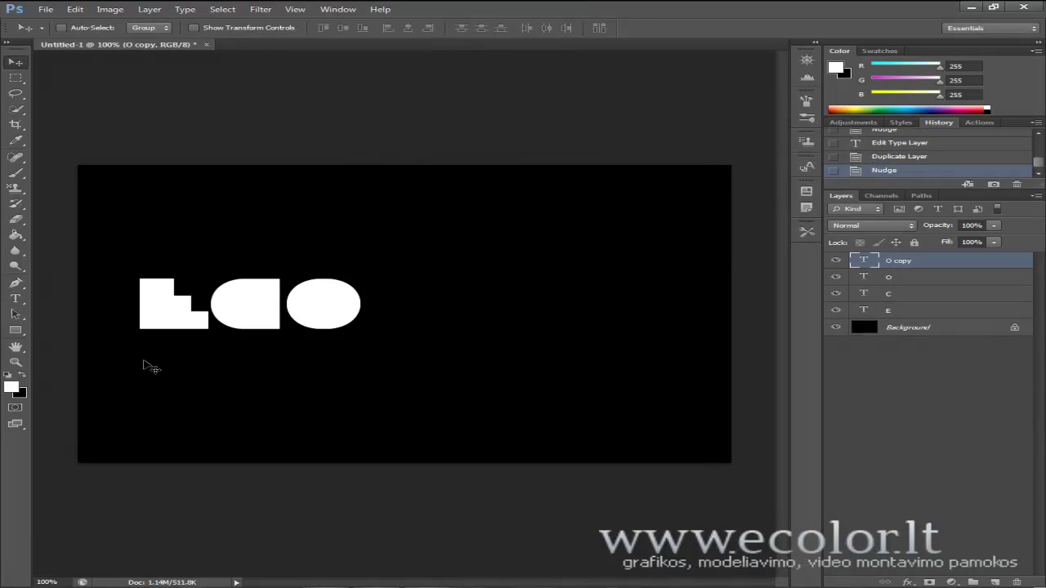
key("Right")
key("Right")
key("Right")
key("Right")
key("Right")
key("Right")
key("Right")
key("Right")
key("Right")
key("Right")
key("Right")
key("Right")
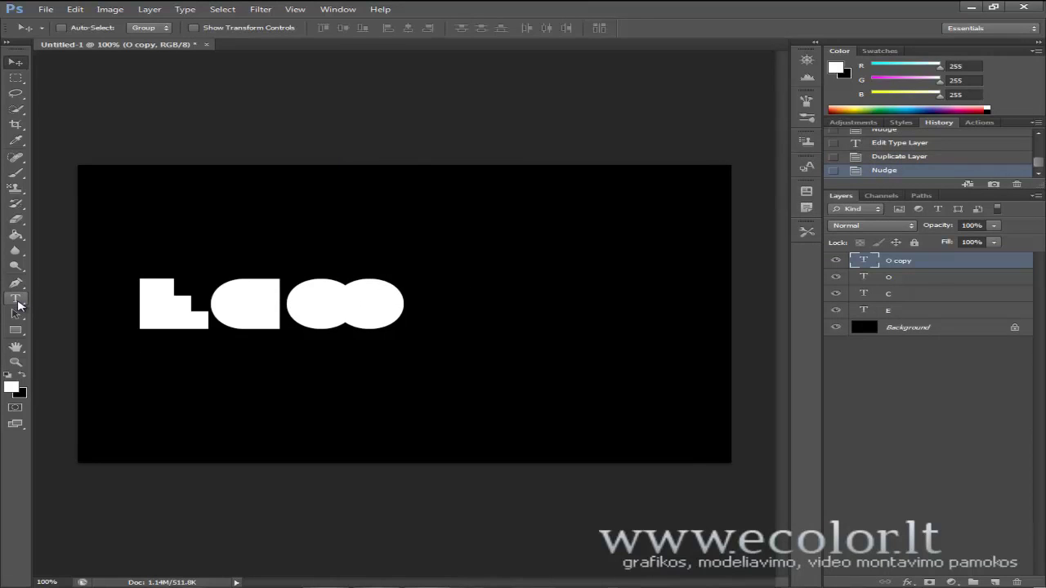
key("Right")
key("Right")
key("Right")
key("Right")
key("Right")
key("Right")
key("Right")
key("Right")
key("Right")
key("Right")
key("Right")
key("Right")
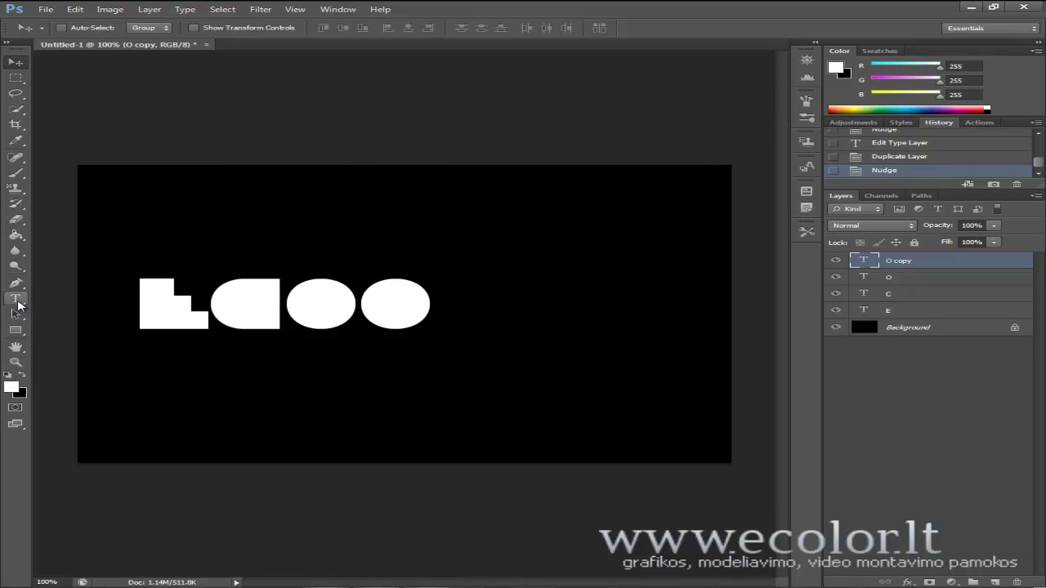
left_click(16, 300)
double_click(402, 306)
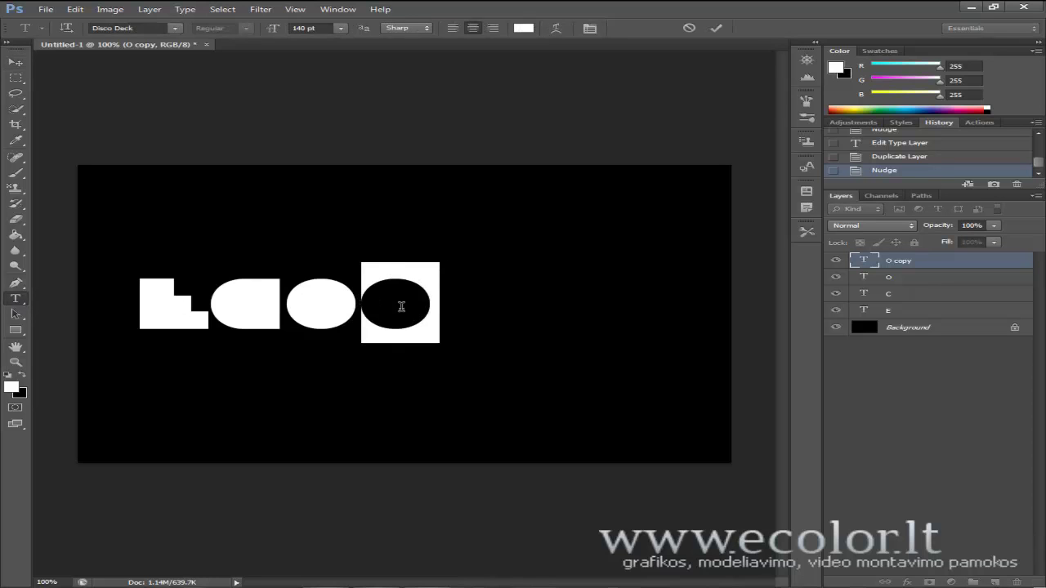
type("L")
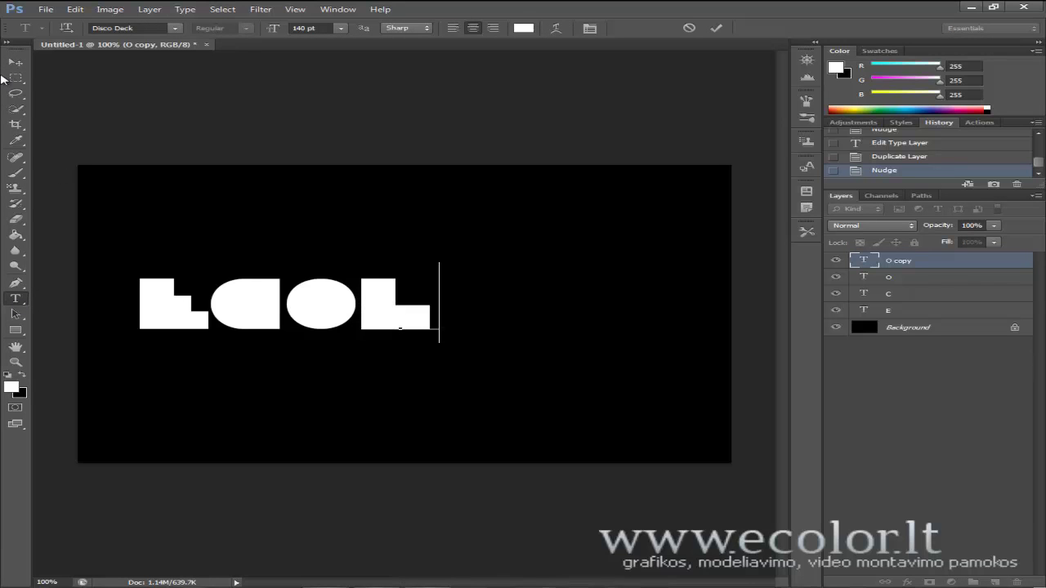
left_click(16, 62)
- Copy the L layer with Ctrl+J, move it right, retype it as O, and nudge it slightly left
key("ctrl+j")
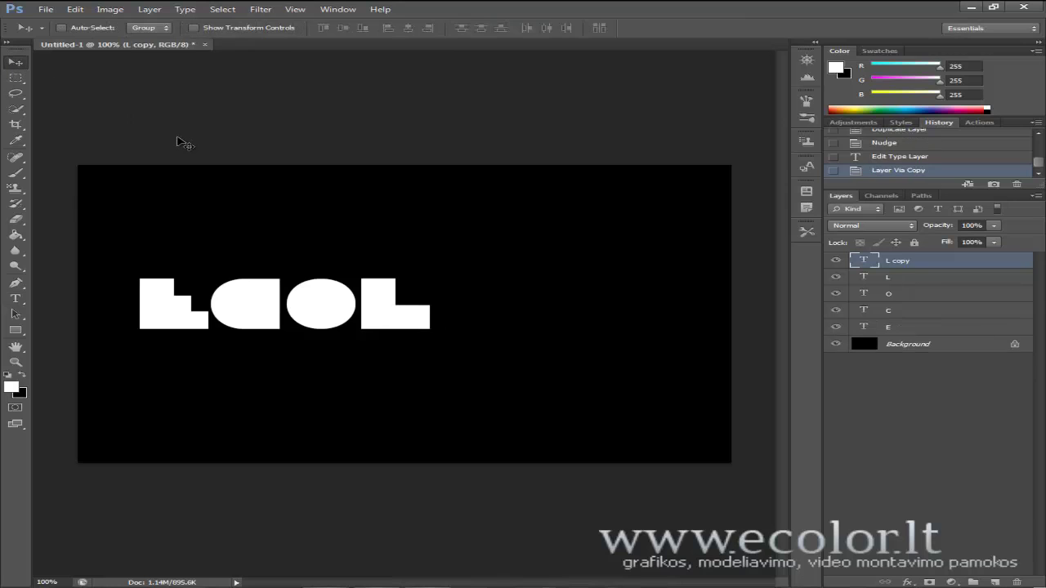
key("Right")
key("Right")
key("Right")
key("Right")
key("Right")
key("Right")
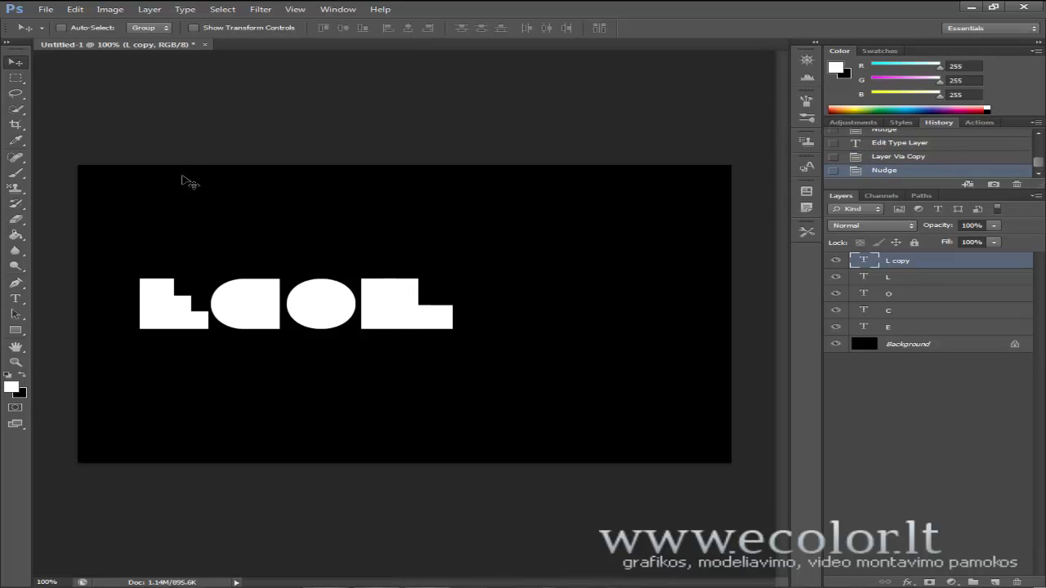
key("Right")
key("Right")
key("Right")
key("Right")
key("Right")
key("Right")
key("Right")
key("Right")
key("Right")
key("Right")
key("Right")
key("Right")
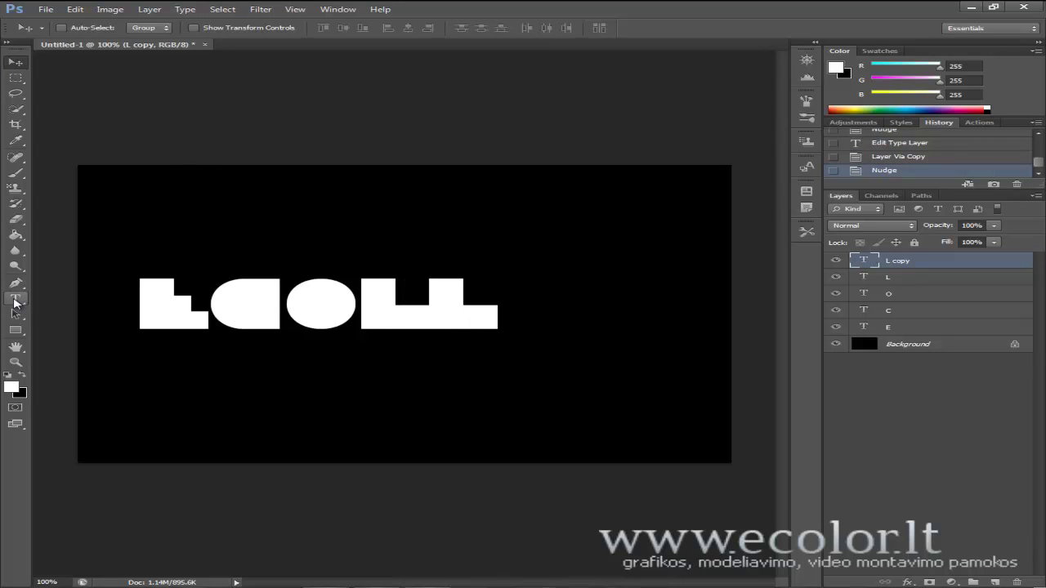
key("Right")
key("Right")
key("Right")
key("Right")
key("Right")
key("Right")
key("Left")
key("Left")
key("Left")
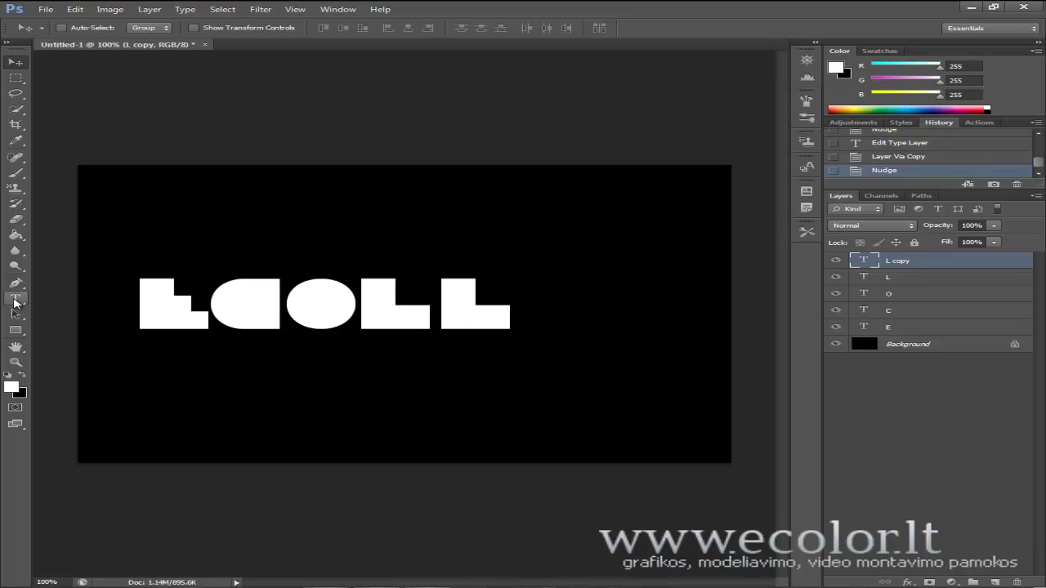
left_click(14, 299)
left_click(463, 302)
key("ctrl+a")
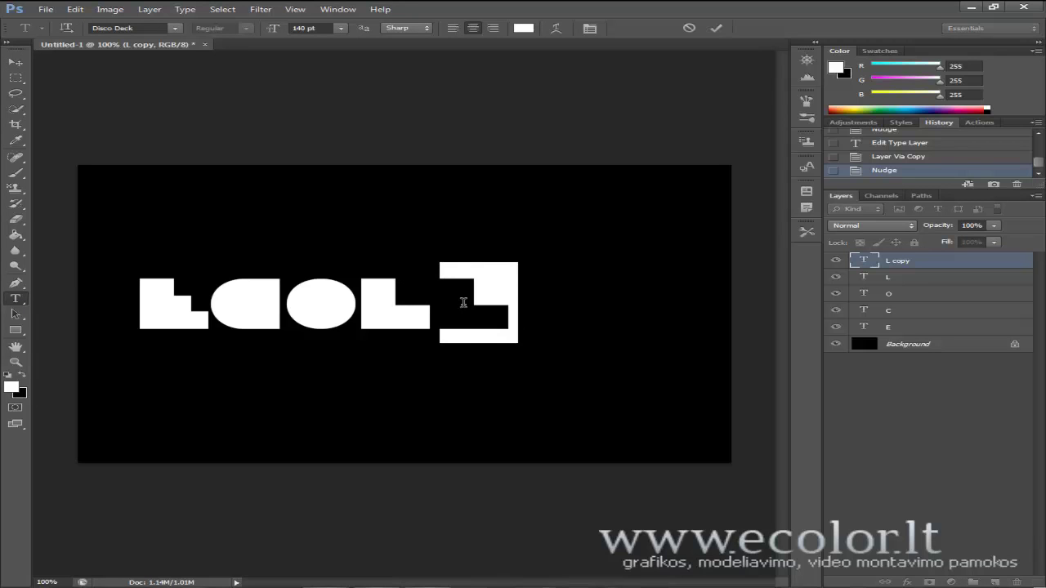
type("O")
left_click(15, 77)
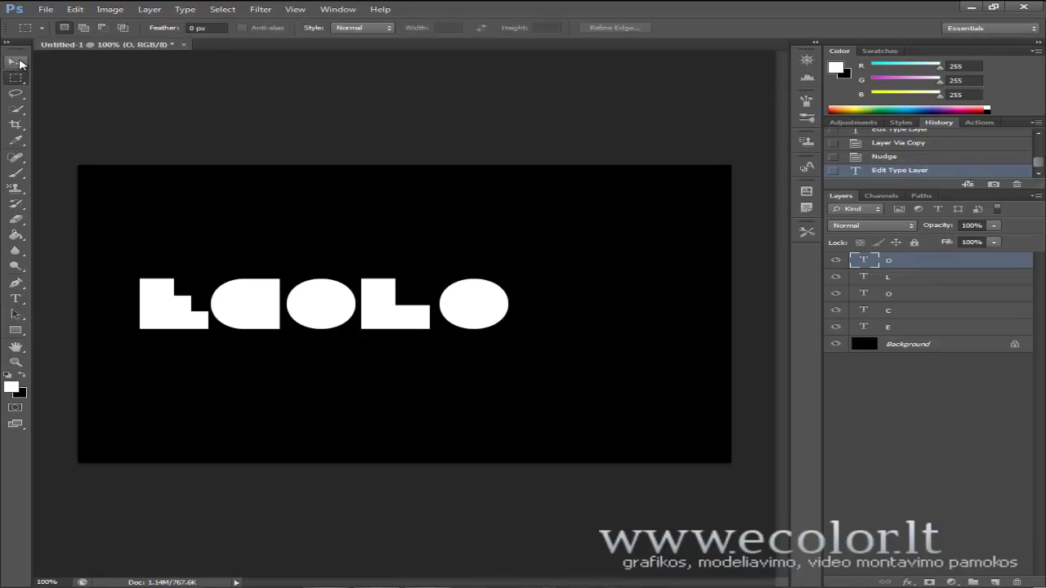
left_click(16, 62)
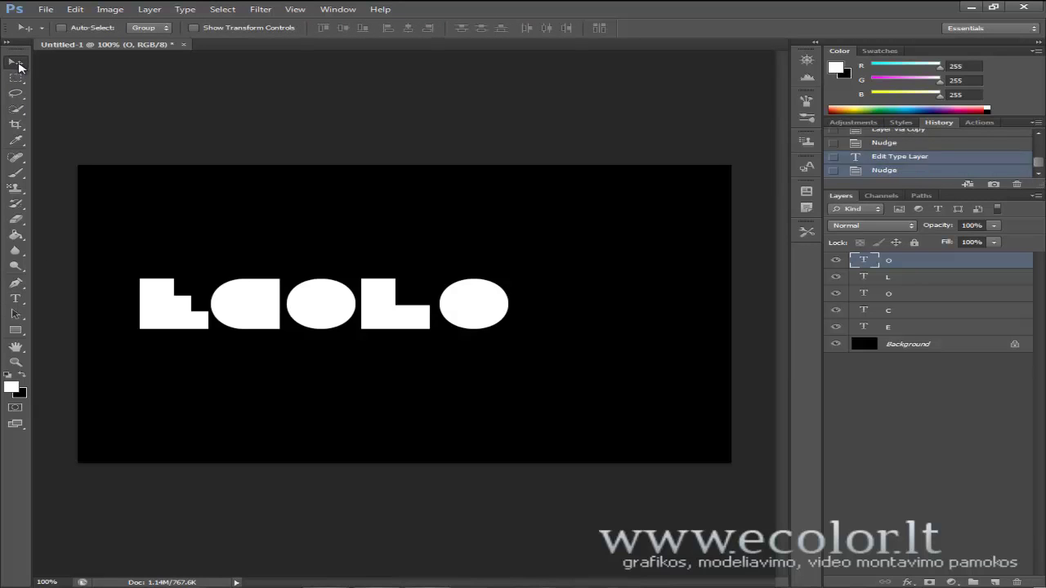
key("Left")
key("Left")
key("Left")
left_click(15, 299)
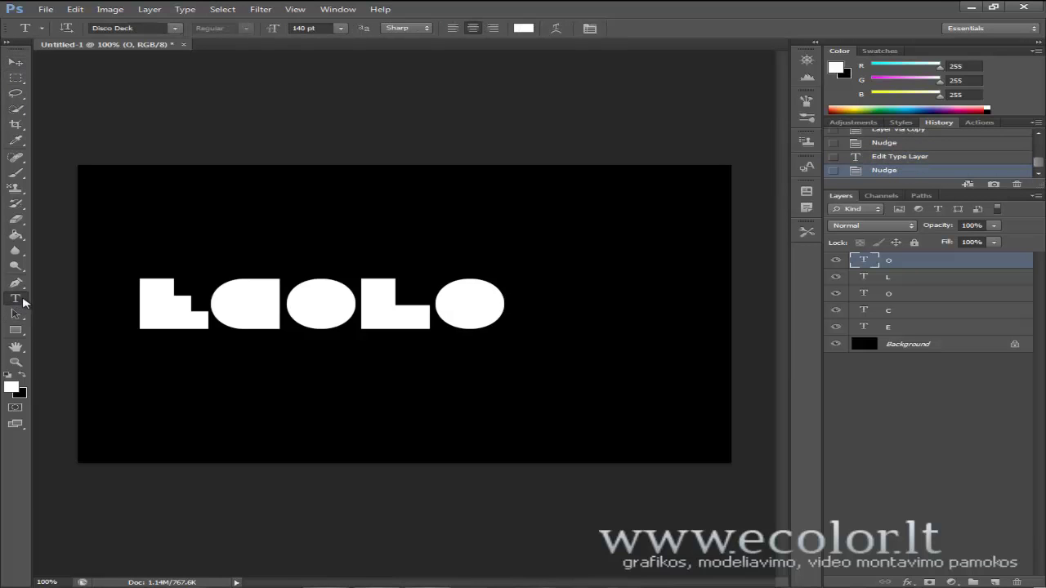
left_click(16, 61)
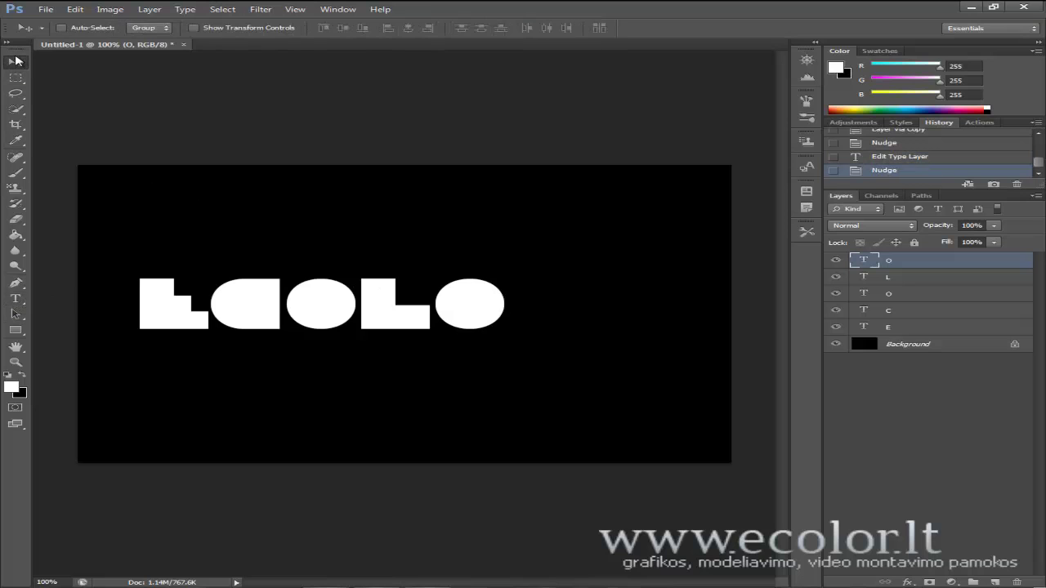
- Duplicate the last O layer, move the copy right, and retype it as R
right_click(898, 266)
left_click(716, 167)
left_click(660, 181)
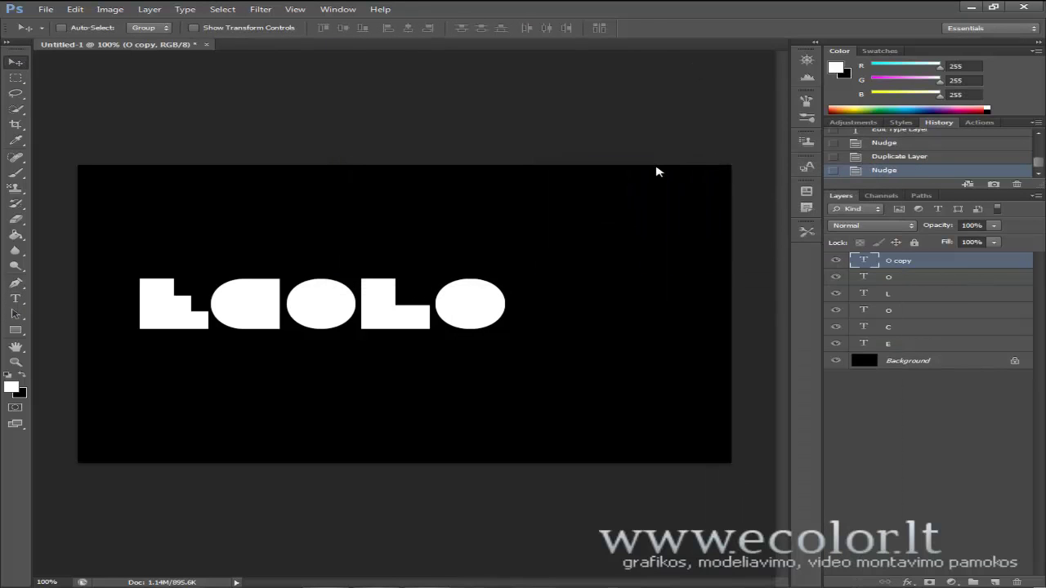
key("Right")
key("Right")
key("Right")
key("Right")
key("Right")
key("Right")
key("Right")
key("Right")
key("Right")
key("Right")
key("Right")
key("Right")
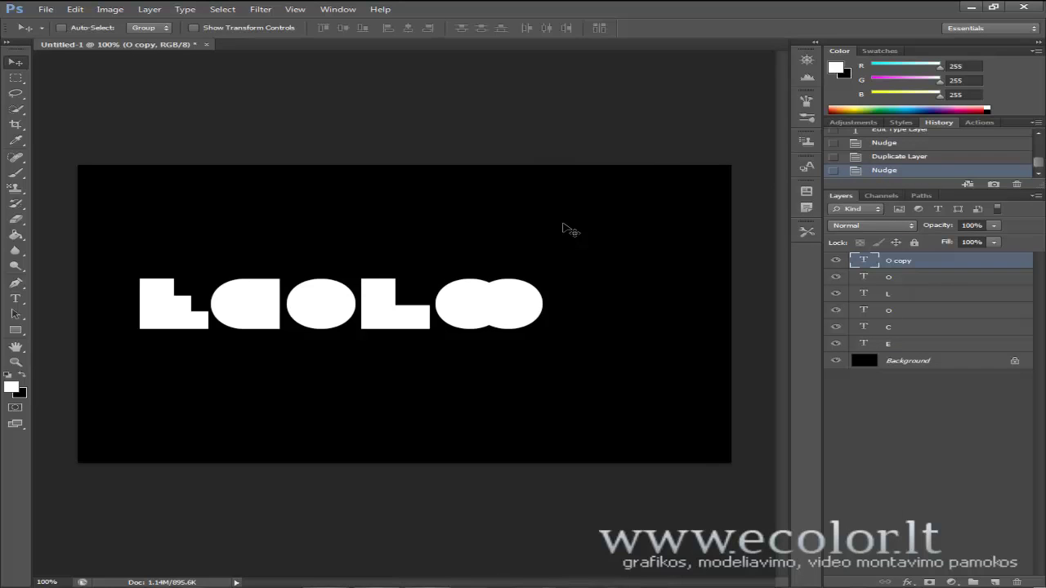
key("Right")
key("Right")
key("Right")
key("Right")
key("Right")
key("Right")
key("Right")
key("Right")
key("Right")
key("Right")
key("Right")
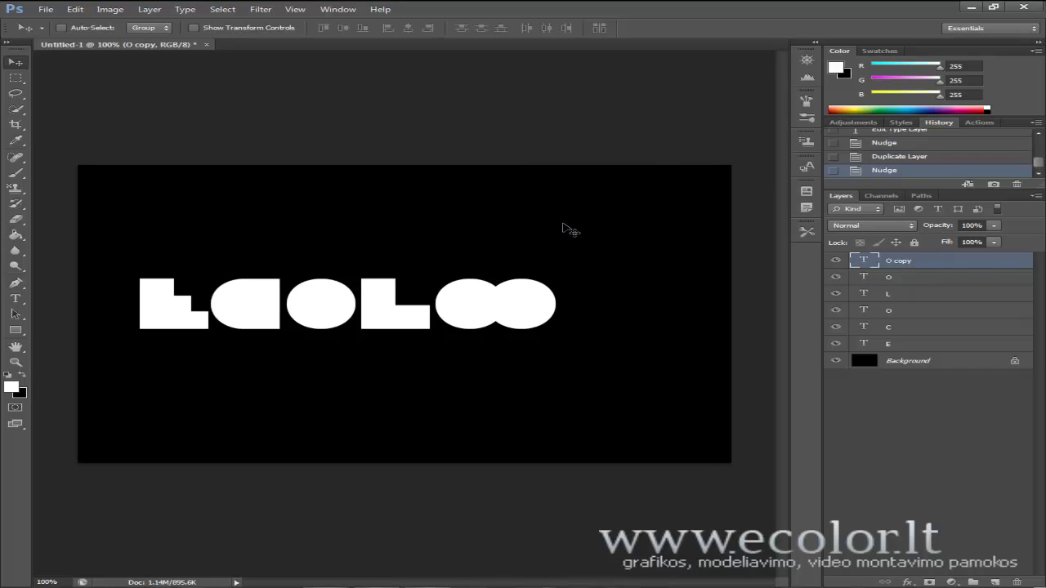
key("Right")
key("Right")
key("Right")
key("Right")
key("Right")
key("Right")
key("Right")
key("Right")
key("Right")
key("Right")
key("Right")
key("Right")
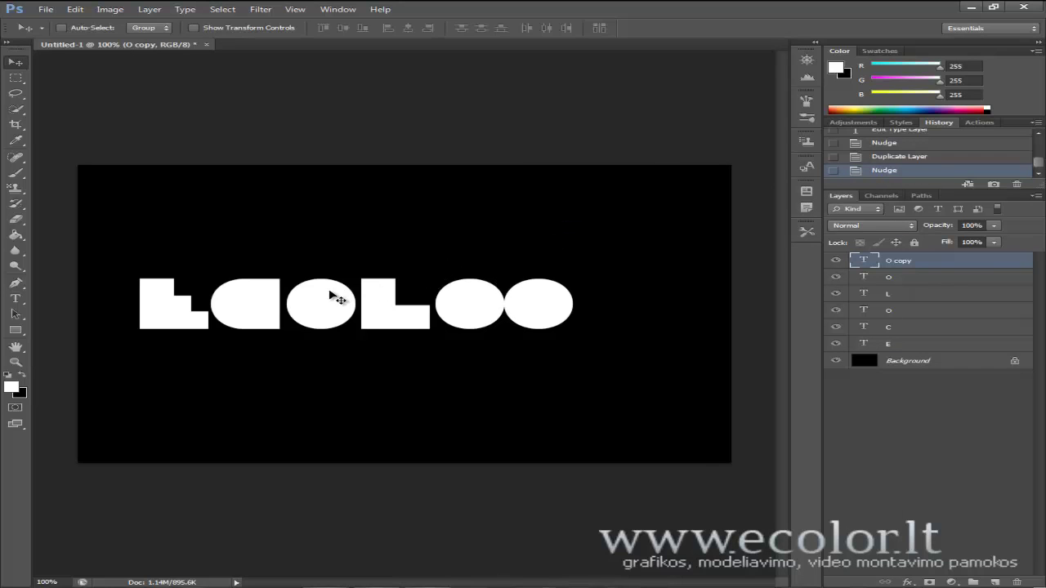
key("Right")
key("Right")
key("Right")
key("Right")
key("Right")
key("Right")
key("Right")
key("Right")
key("Right")
left_click(17, 299)
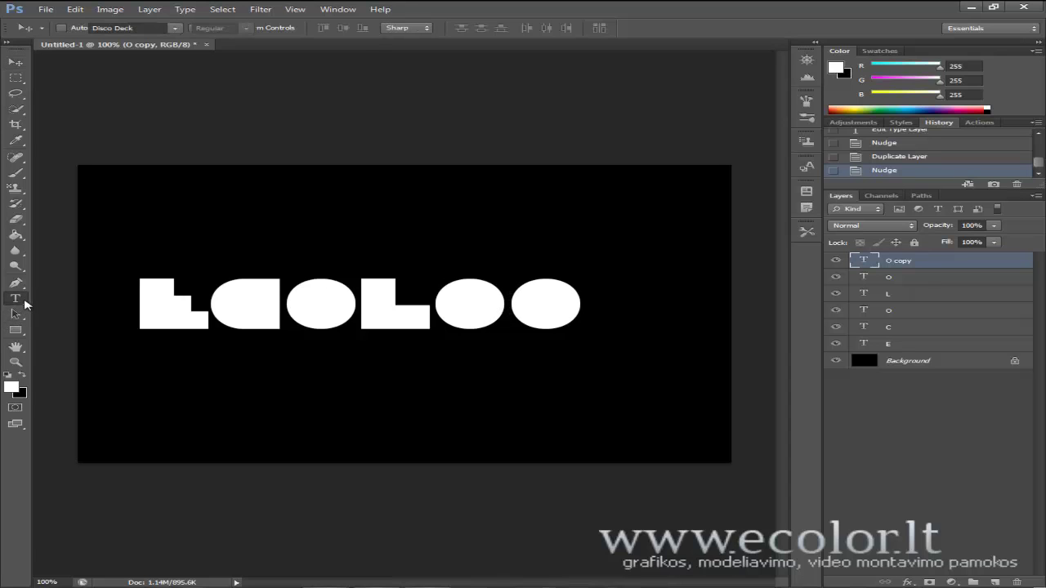
double_click(566, 306)
type("R")
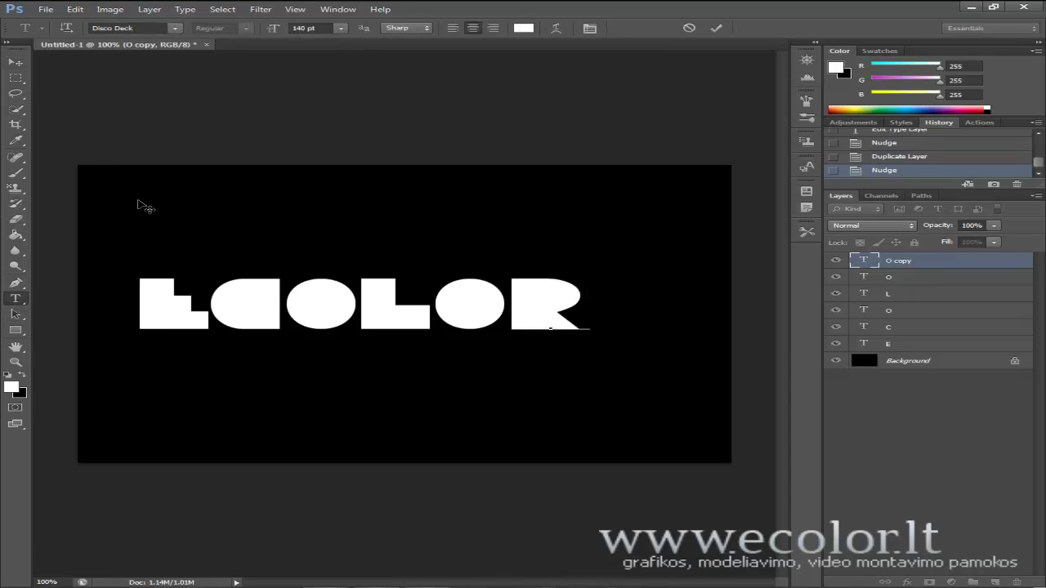
left_click(17, 62)
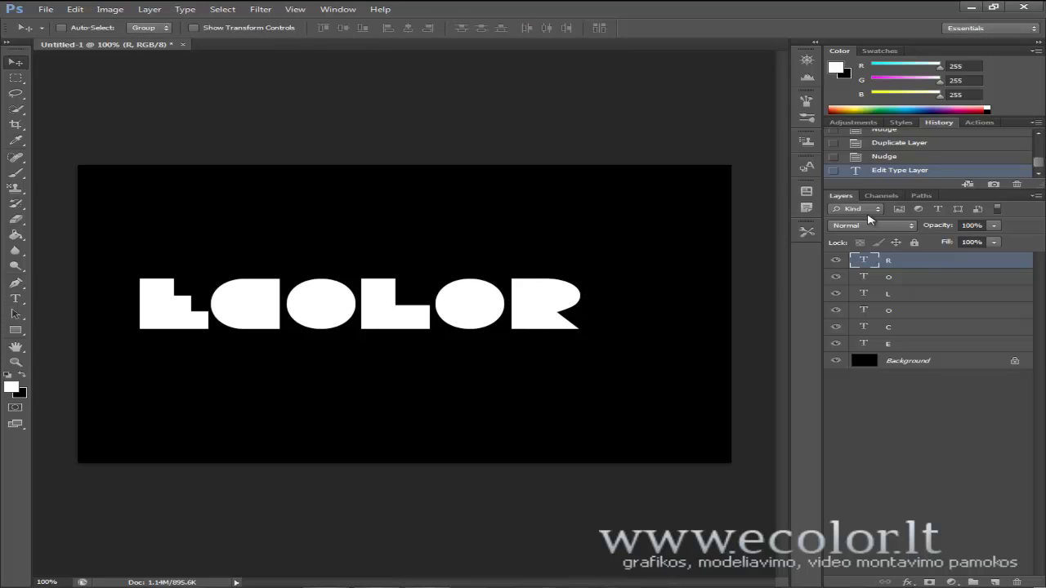
- Nudge the C, first O and L letters left to tighten their spacing
left_click(907, 327)
key("Left")
key("Left")
key("Left")
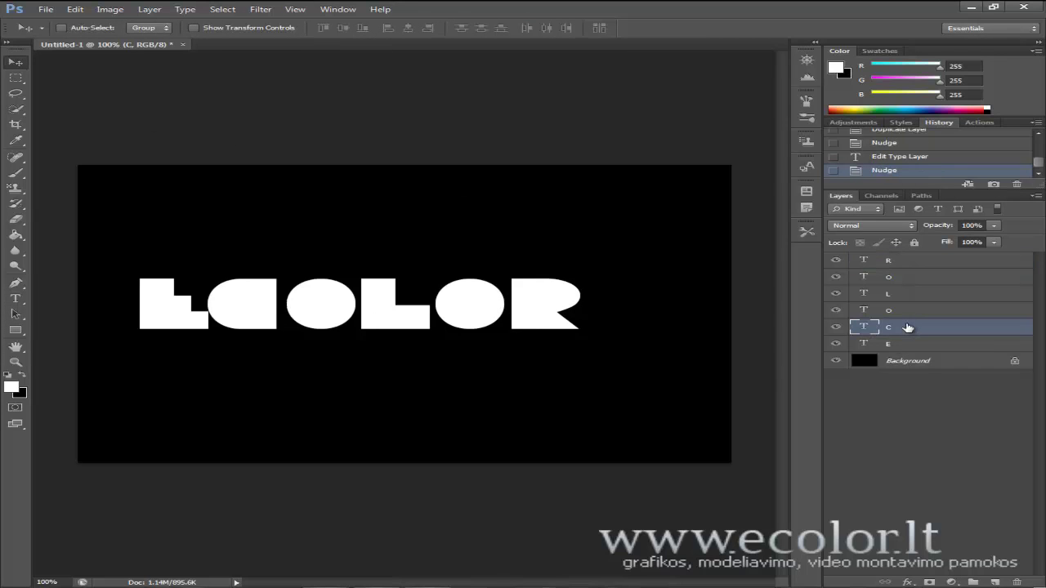
key("Right")
left_click(903, 315)
key("Left")
key("Left")
key("Left")
key("Left")
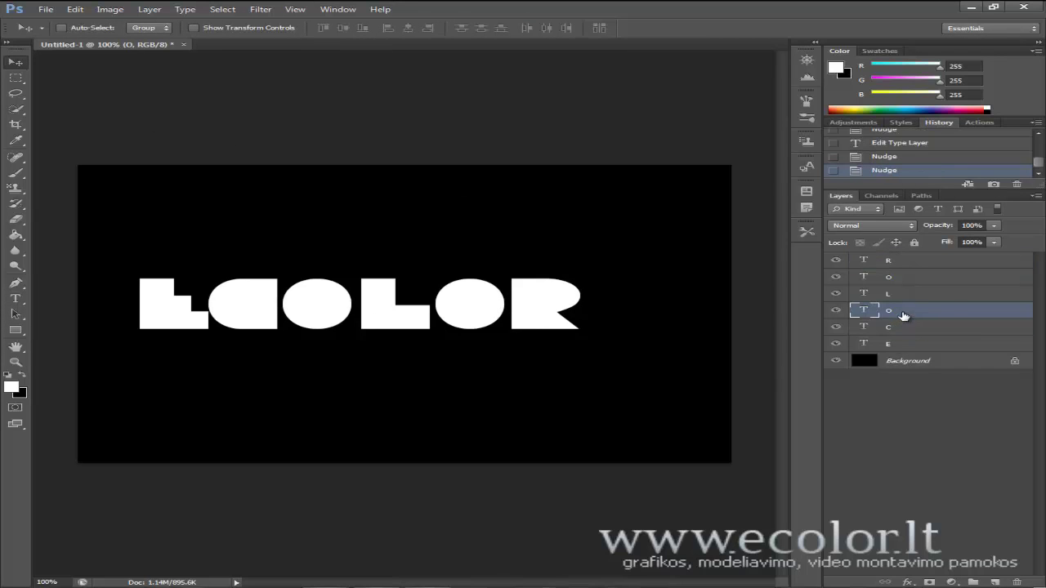
key("Left")
key("Left")
key("Left")
left_click(900, 300)
key("Left")
key("Left")
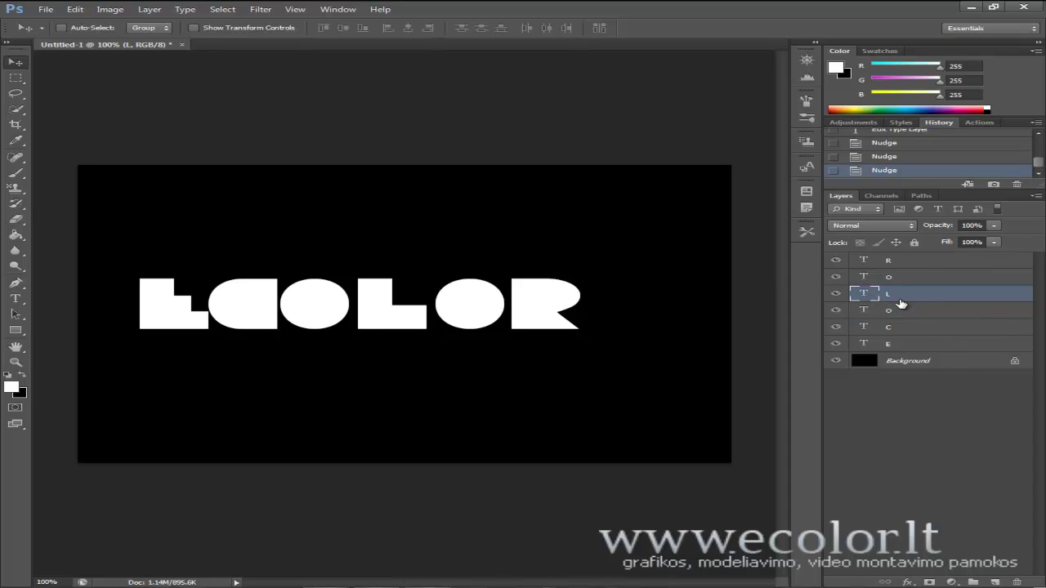
key("Left")
- Nudge the second O and the R left to even out the word spacing
key("Left")
key("Left")
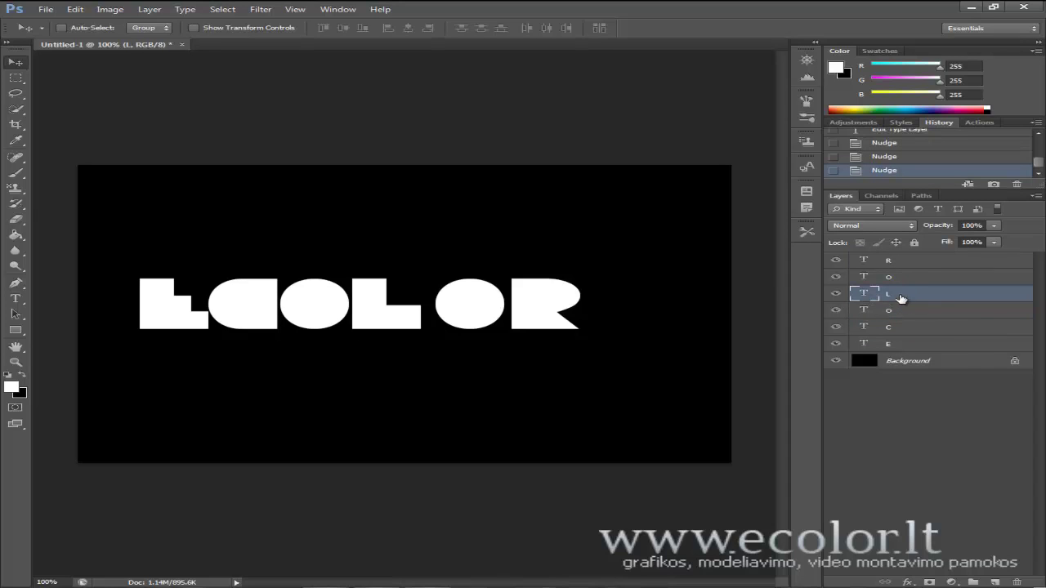
left_click(899, 281)
key("Left")
key("Left")
key("Left")
key("Left")
key("Left")
key("Left")
key("Left")
key("Left")
key("Left")
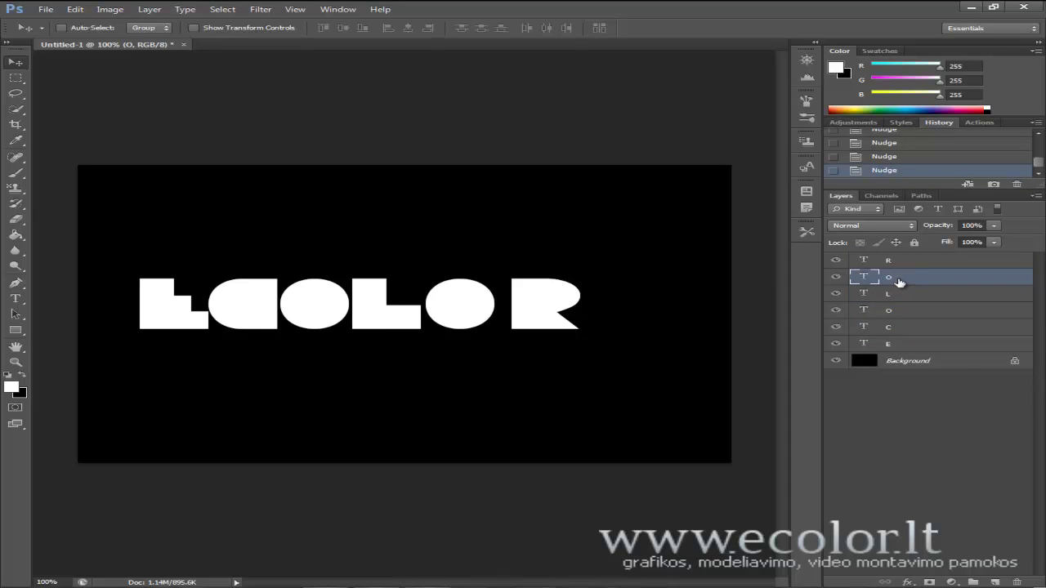
key("Left")
key("Left")
key("Left")
left_click(902, 268)
key("Left")
key("Left")
key("Left")
key("Left")
key("Left")
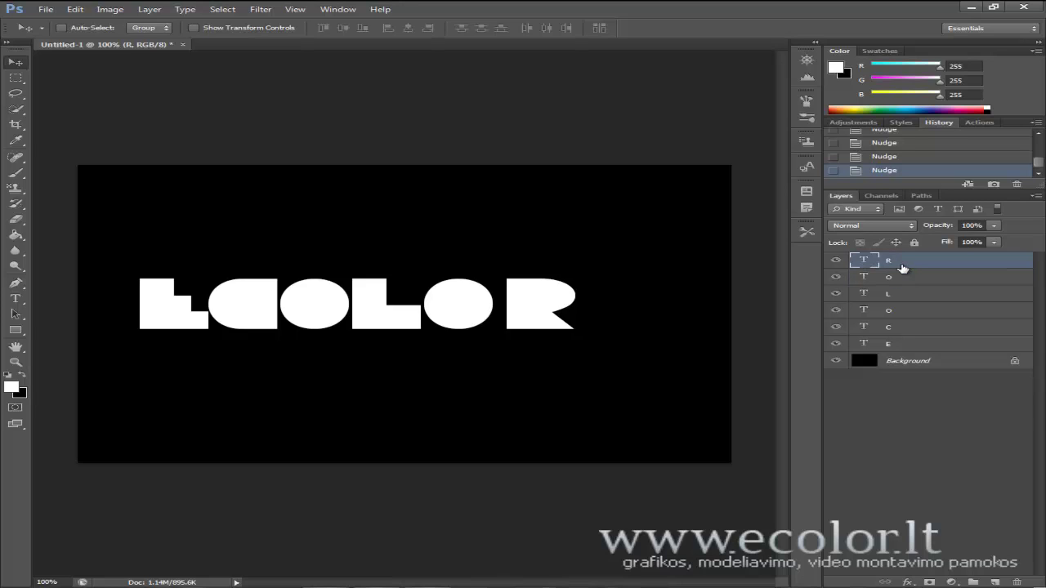
key("Left")
key("Left")
key("Left")
key("Left")
key("Left")
key("Left")
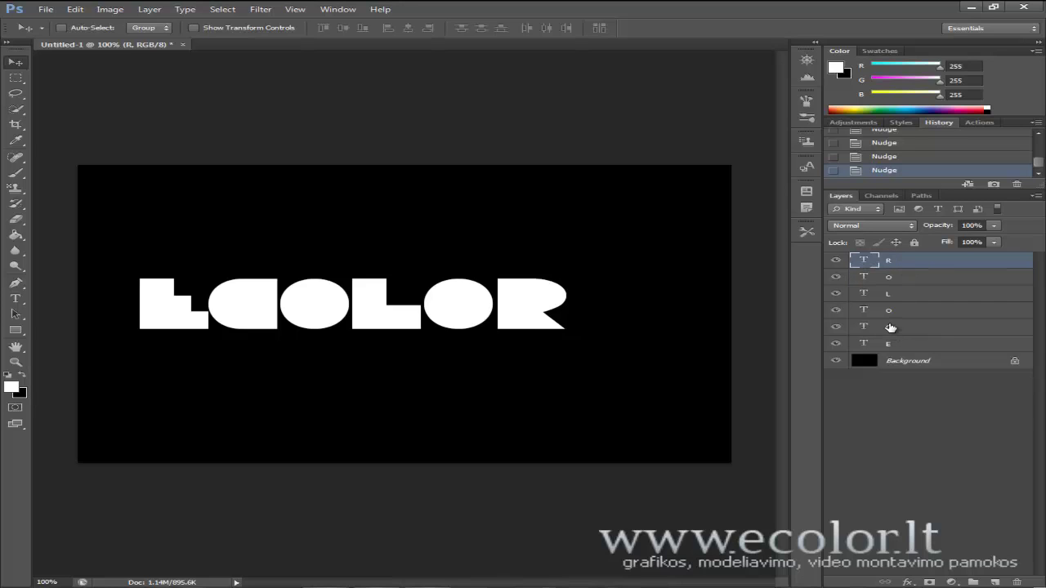
key("Left")
key("Left")
key("Left")
key("Left")
- Create a group named ecolor-tekstas and drag the E through R letter layers into it
left_click(972, 582)
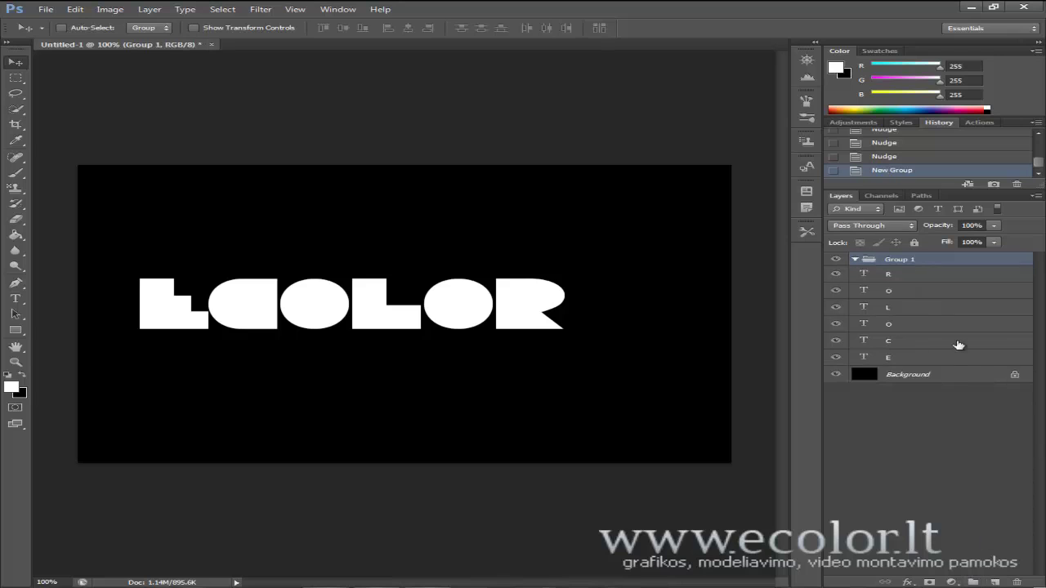
double_click(899, 259)
type("ecolor-tekstas")
key("Return")
left_click(883, 360)
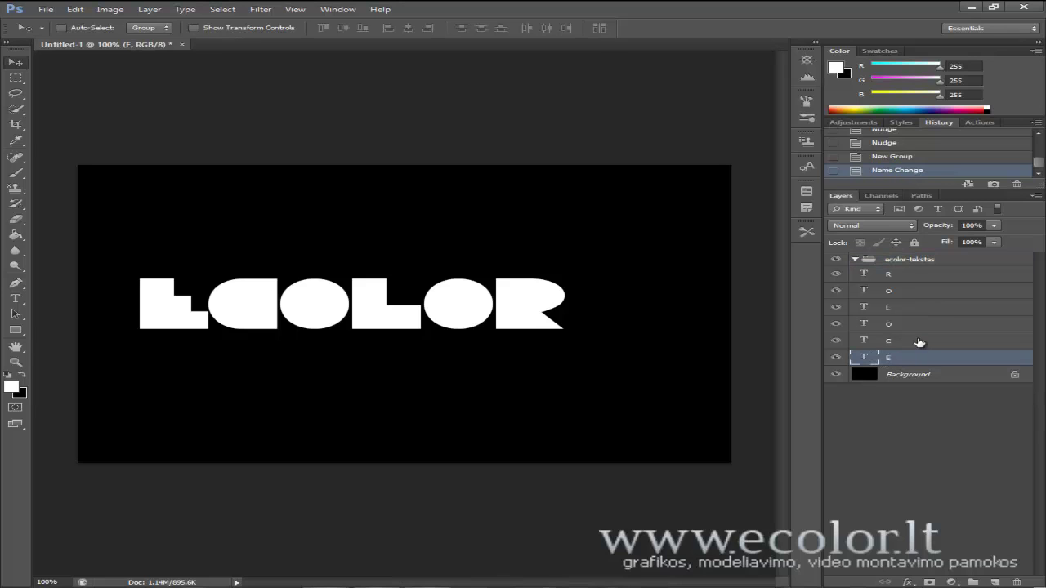
left_click(913, 341, "shift")
left_click(910, 324, "shift")
left_click(910, 307, "shift")
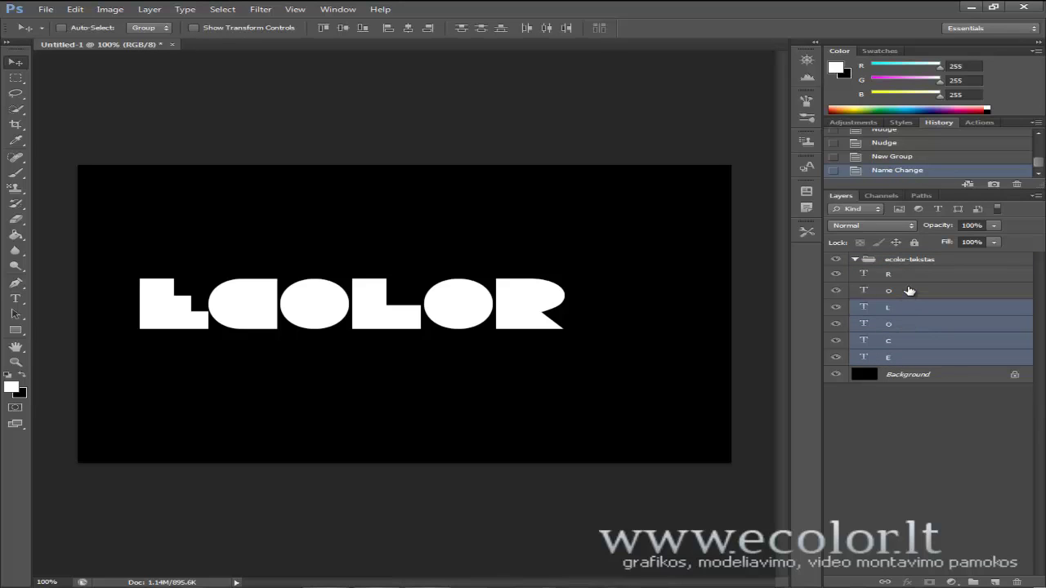
left_click(903, 275, "shift")
left_click_drag(897, 276, 883, 263)
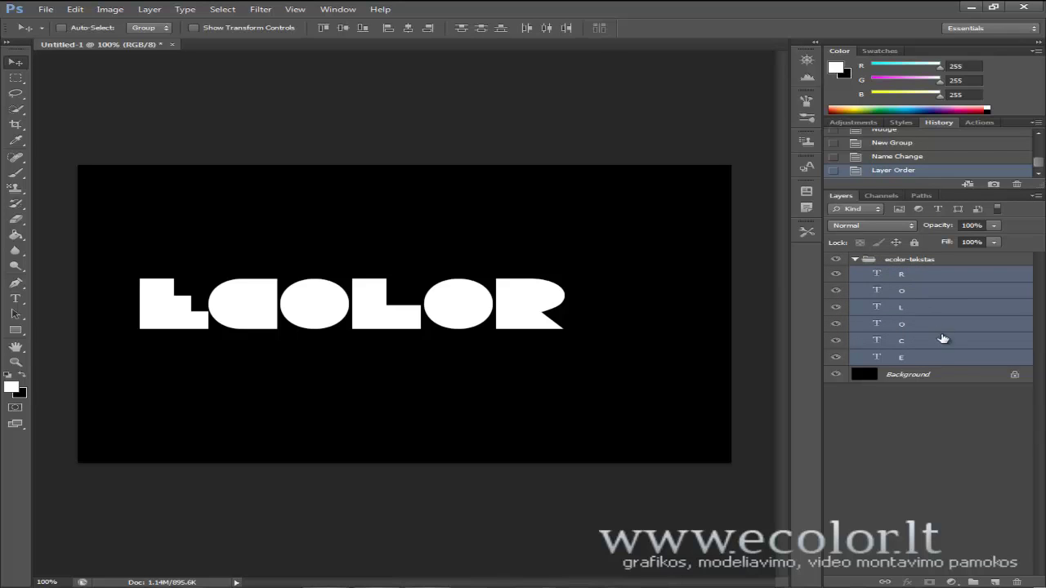
- Reselect all six letter layers, from E to R, inside the ecolor-tekstas group
left_click(934, 360)
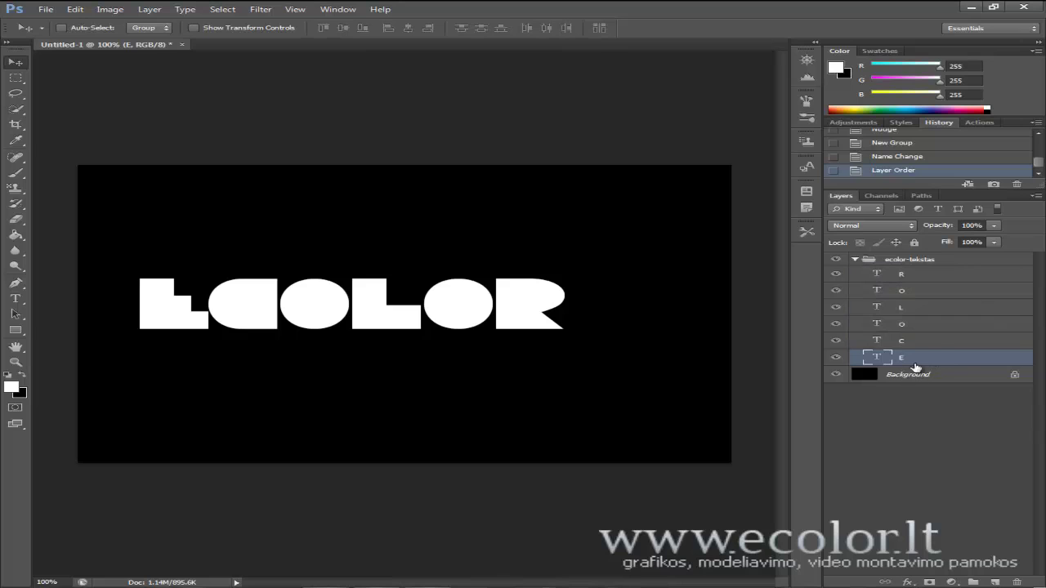
left_click(911, 342, "shift")
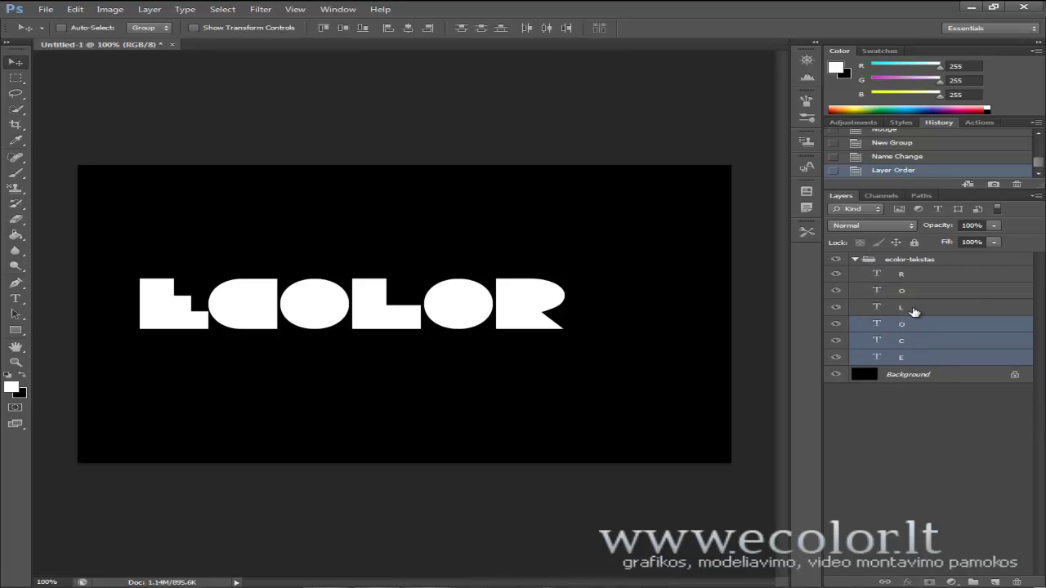
left_click(913, 309, "shift")
left_click(908, 276, "shift")
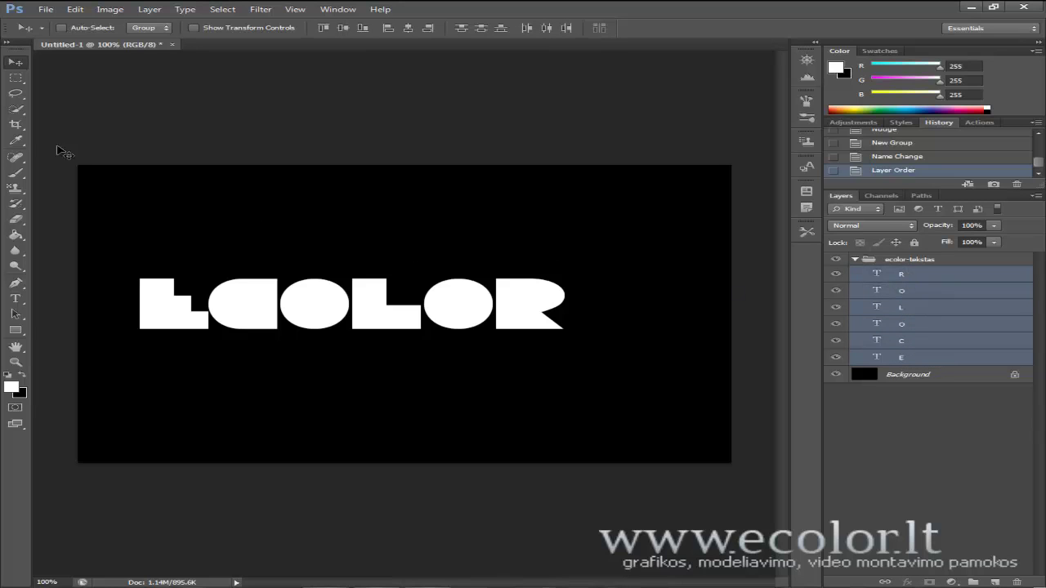
left_click(16, 77)
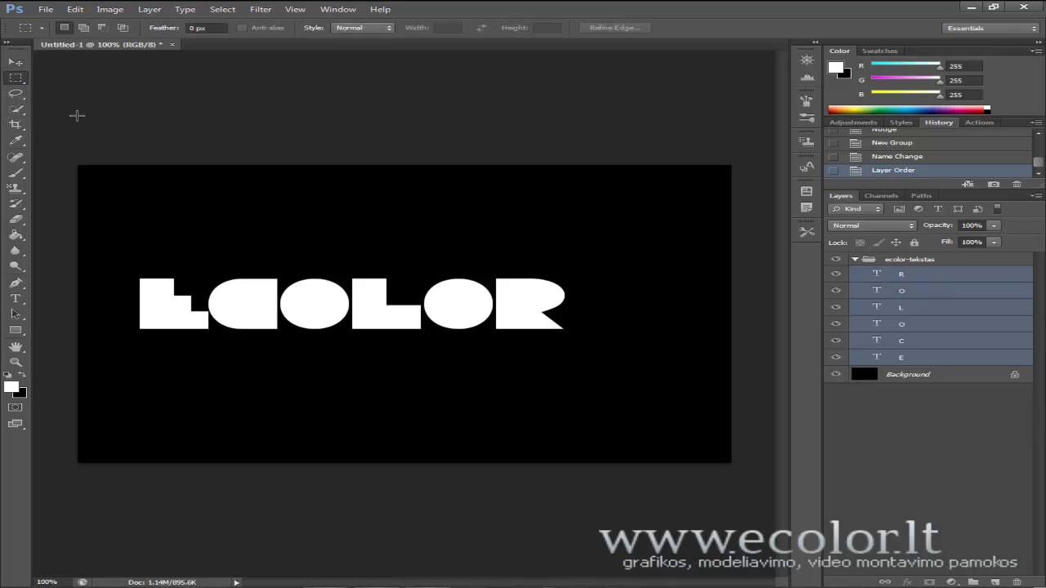
- Marquee the whole canvas and align the six letters to its vertical centre
left_click_drag(78, 164, 754, 459)
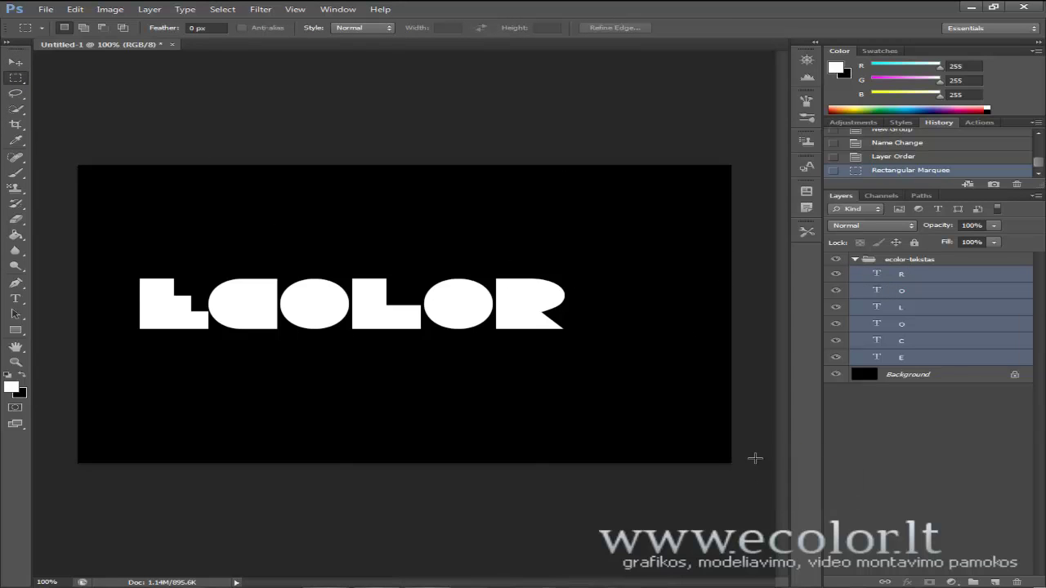
left_click(17, 63)
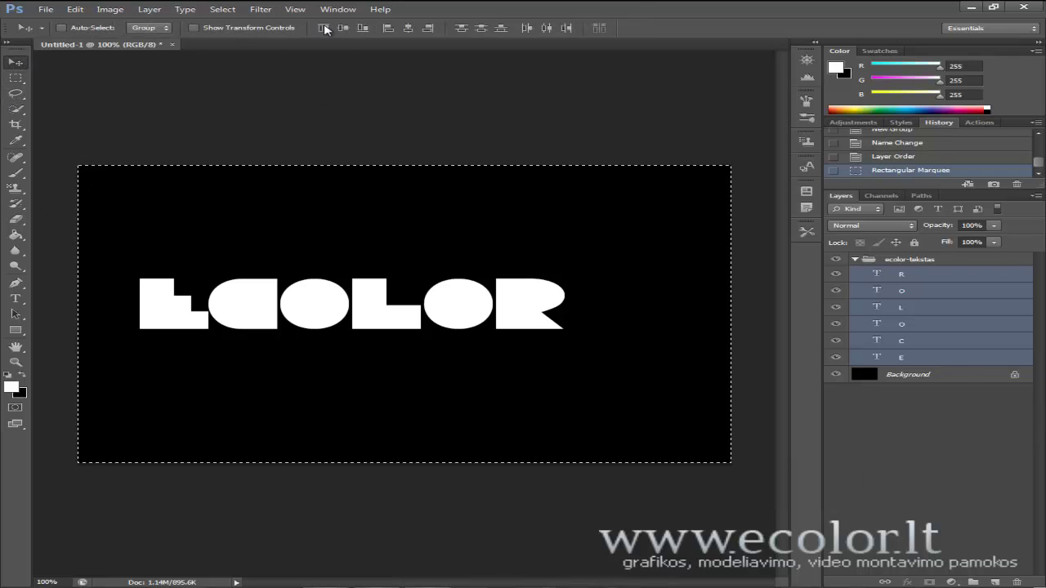
left_click(408, 30)
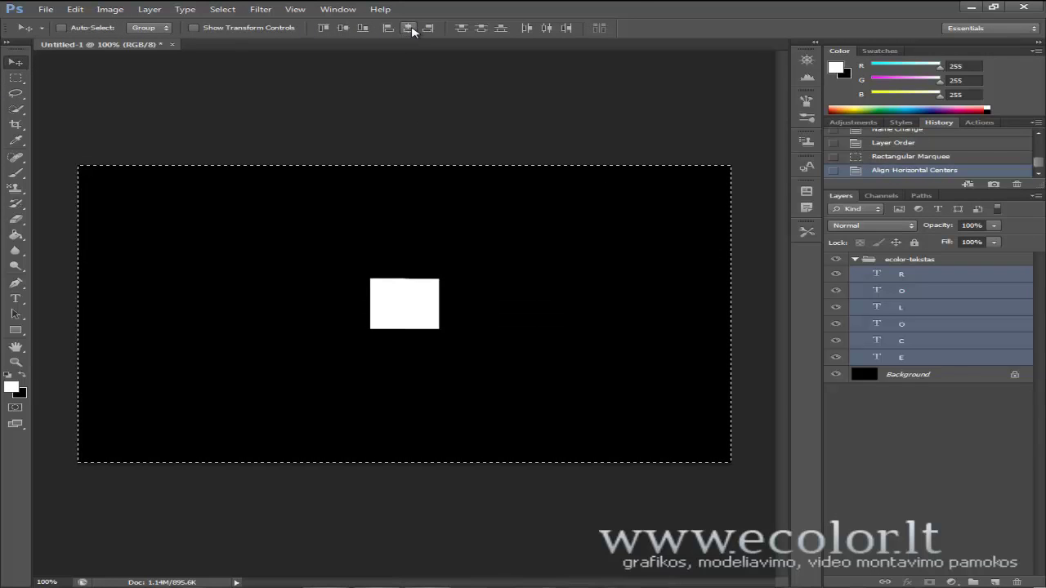
key("ctrl+z")
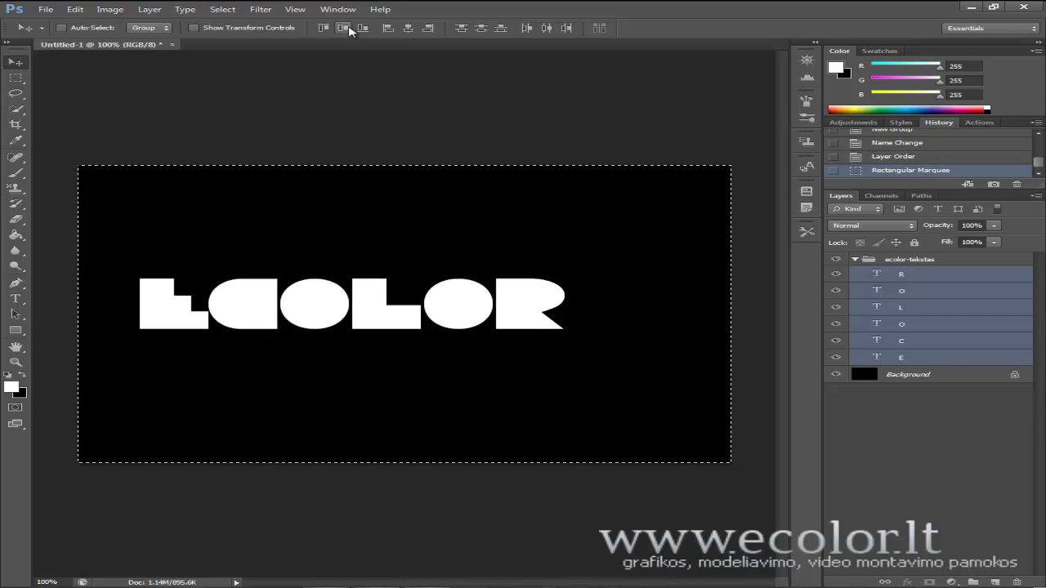
left_click(343, 28)
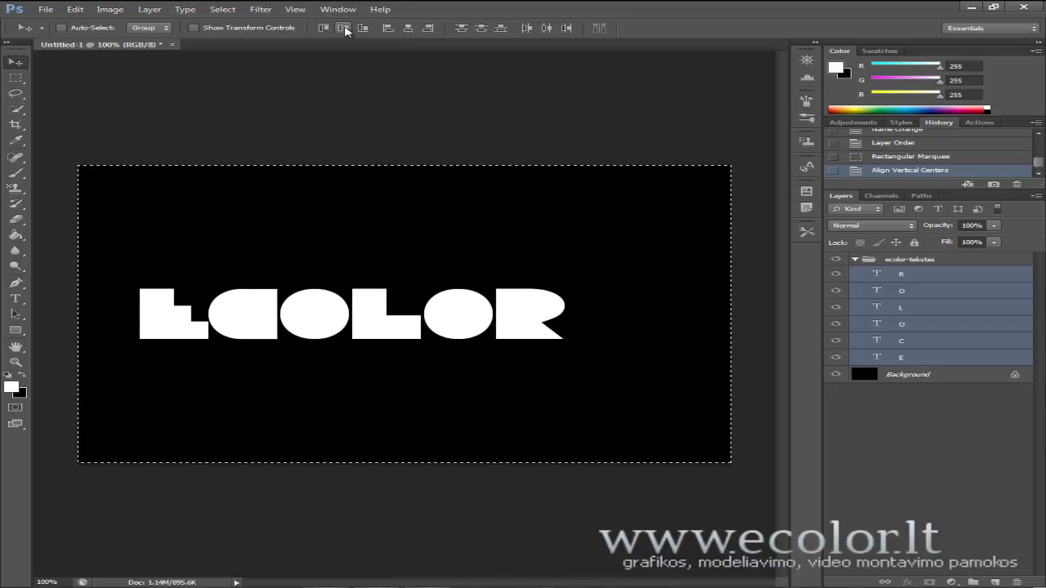
left_click(482, 28)
left_click(482, 29)
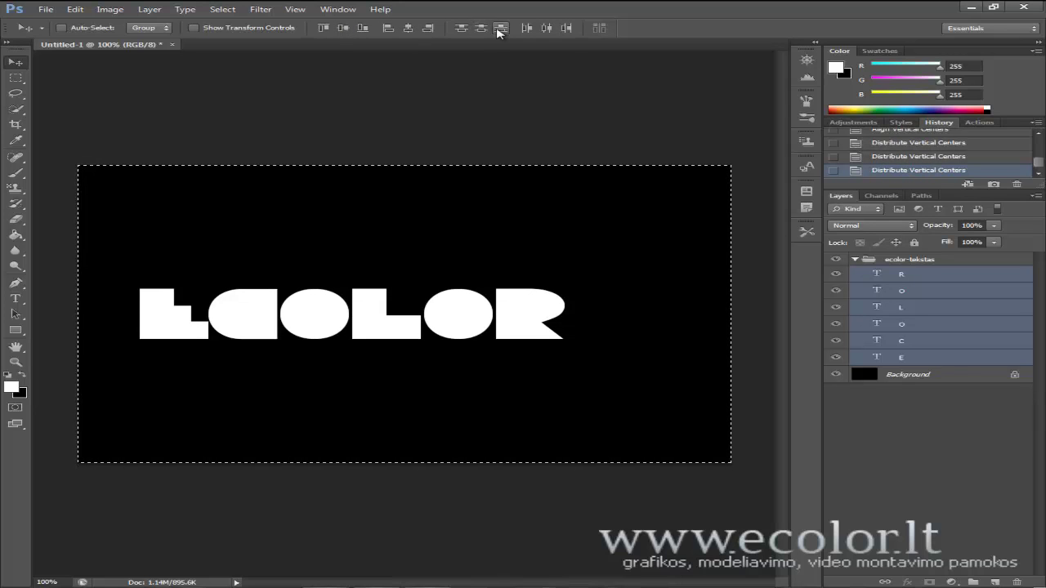
left_click(499, 29)
left_click(462, 29)
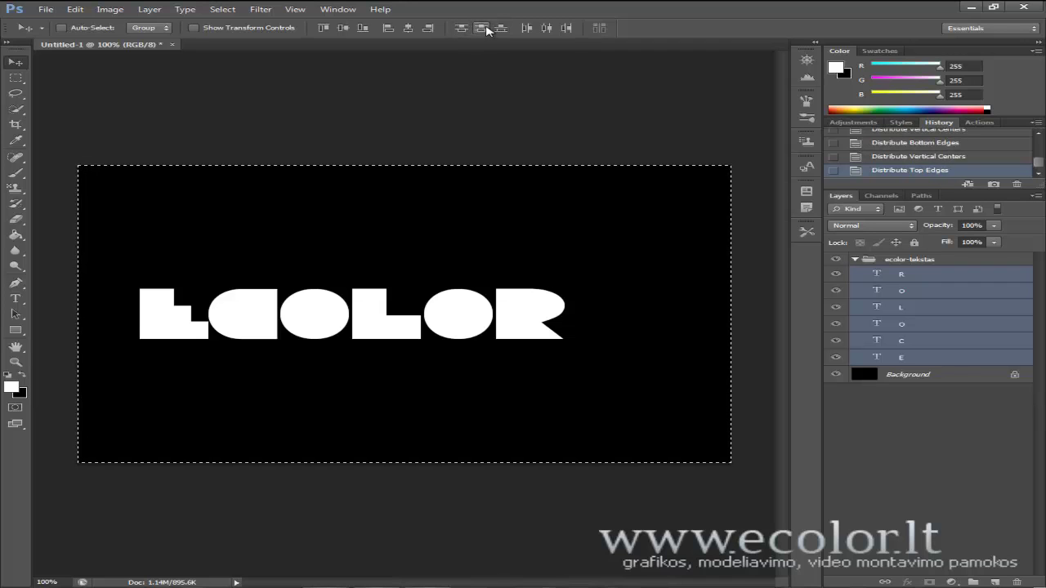
left_click(481, 28)
left_click(344, 28)
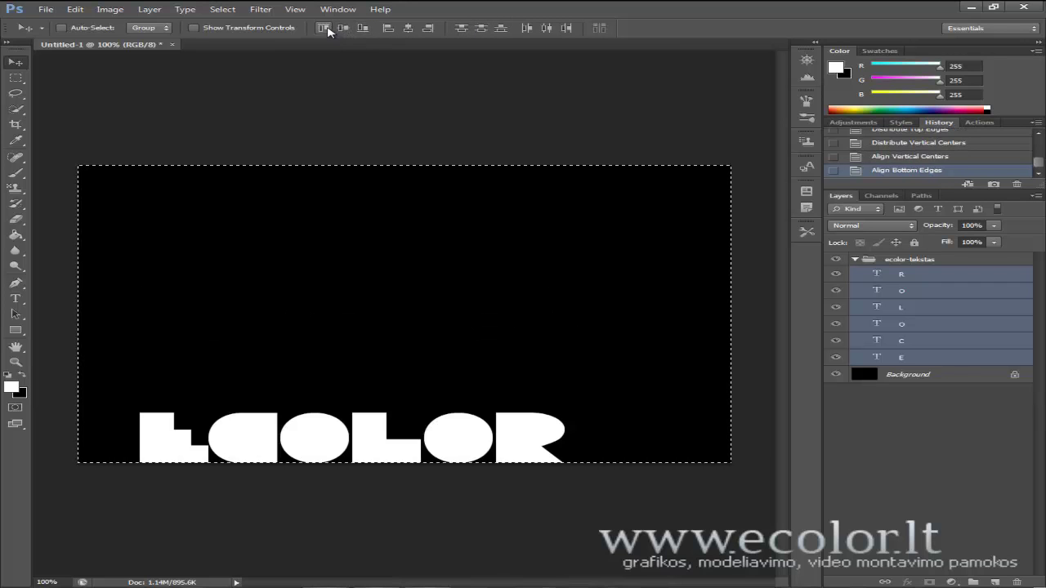
left_click(324, 29)
left_click(481, 29)
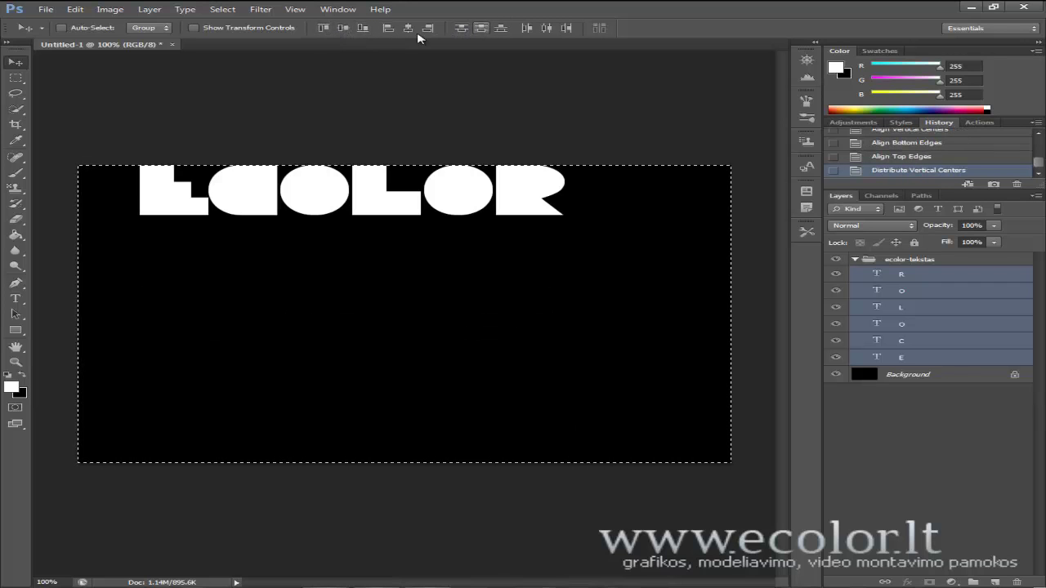
left_click(344, 28)
left_click(481, 28)
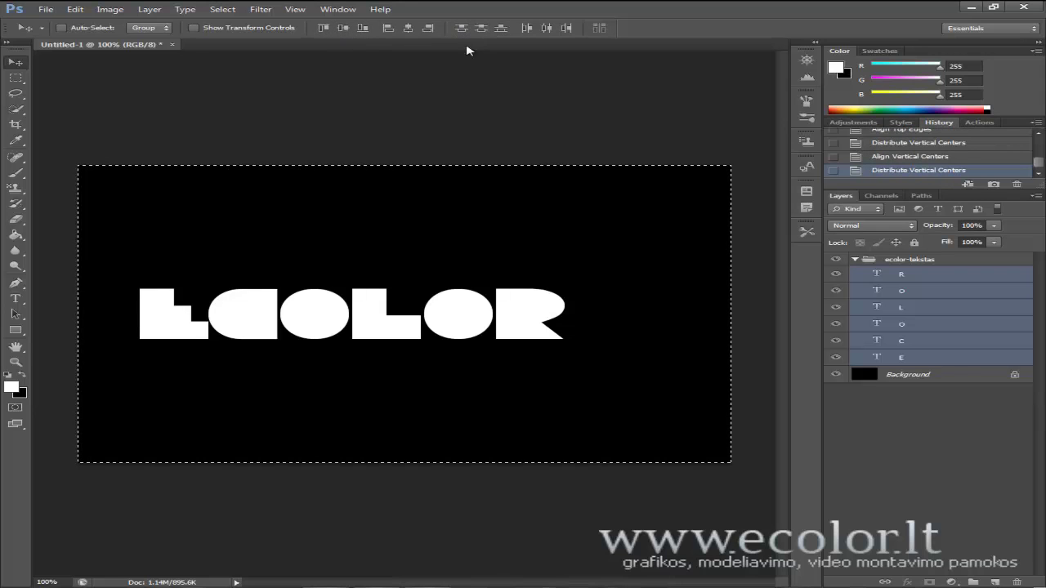
- Deselect, then nudge the ECOLOR word right and slightly up toward the canvas centre
key("ctrl+d")
key("Right")
key("Right")
key("Right")
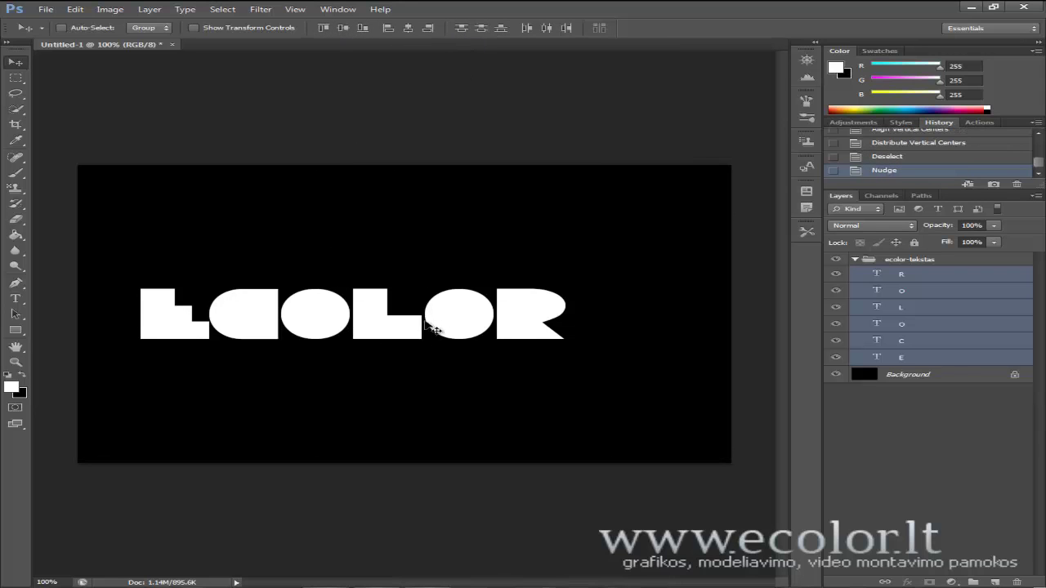
key("Right")
key("Right")
key("Right")
key("Right")
key("Right")
key("Right")
key("Right")
key("Right")
key("Right")
key("Right")
key("Right")
key("Right")
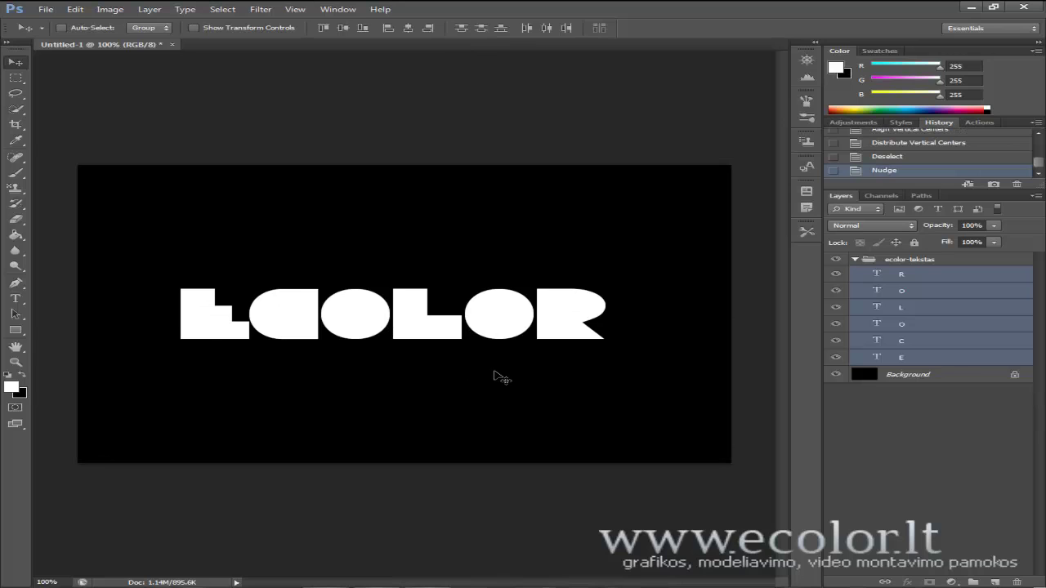
key("Right")
key("Right")
key("Right")
key("Right")
key("Right")
key("Right")
key("Right")
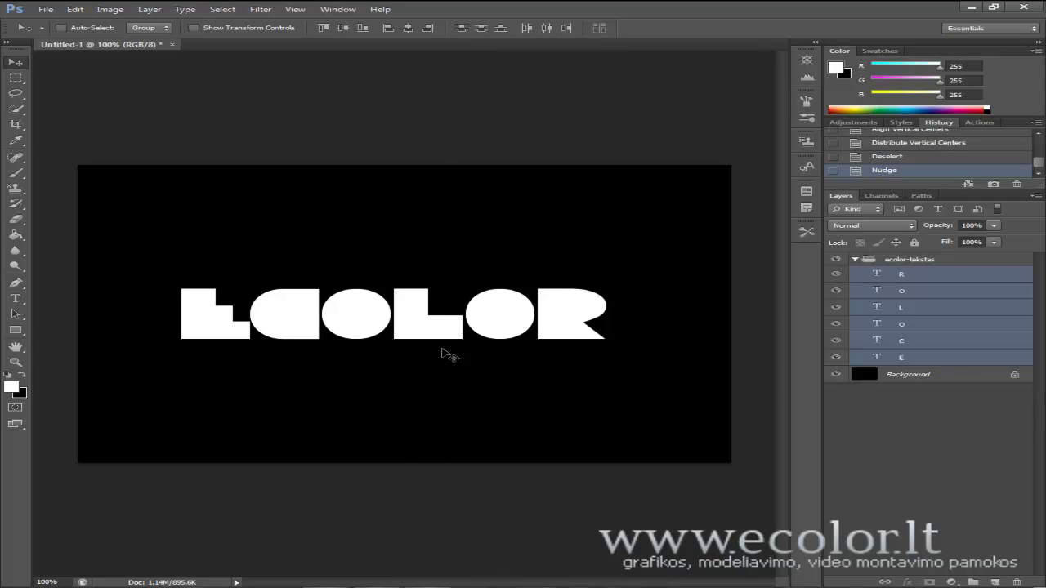
key("Up")
key("Up")
key("Up")
key("Right")
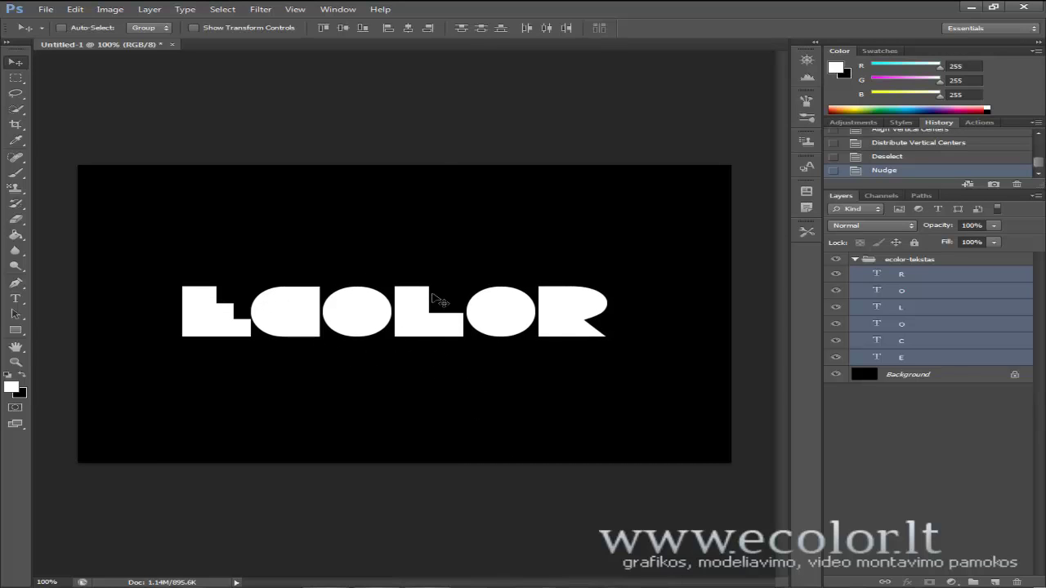
- Add a new empty layer just above the Background, then open the Gradient Tool's Gradient Editor
left_click(929, 361)
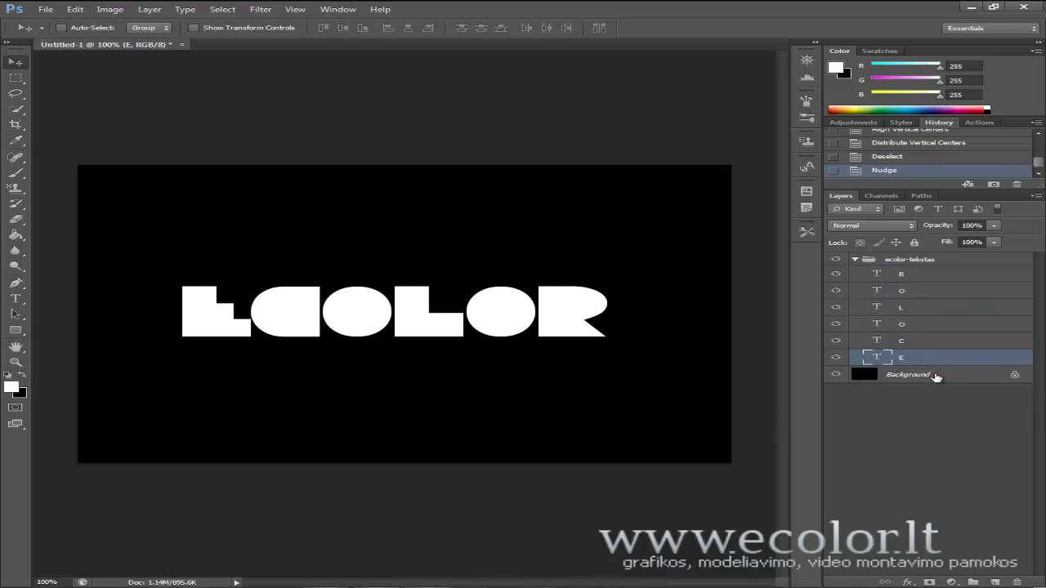
left_click(936, 377)
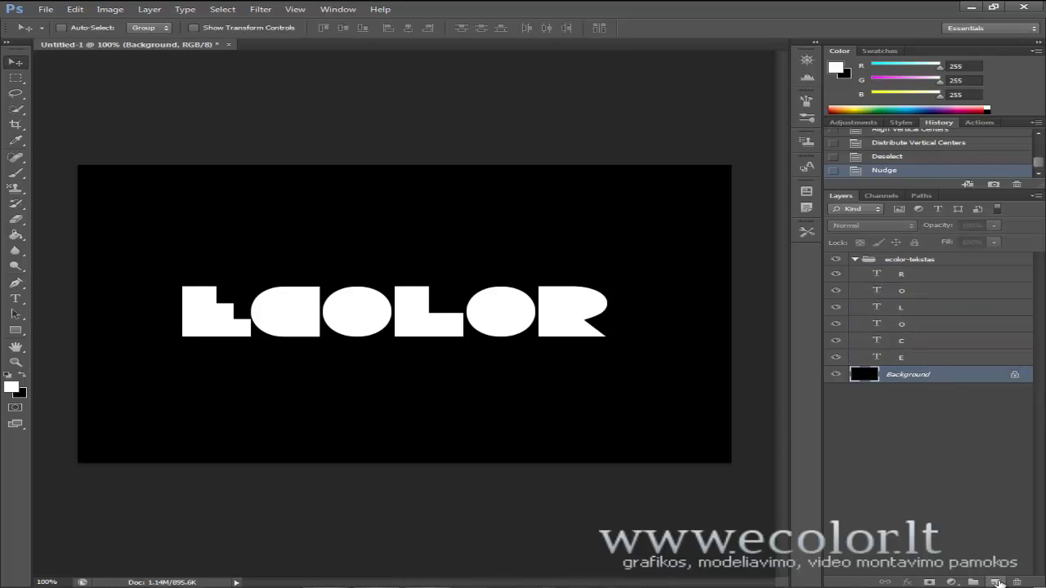
left_click(995, 582)
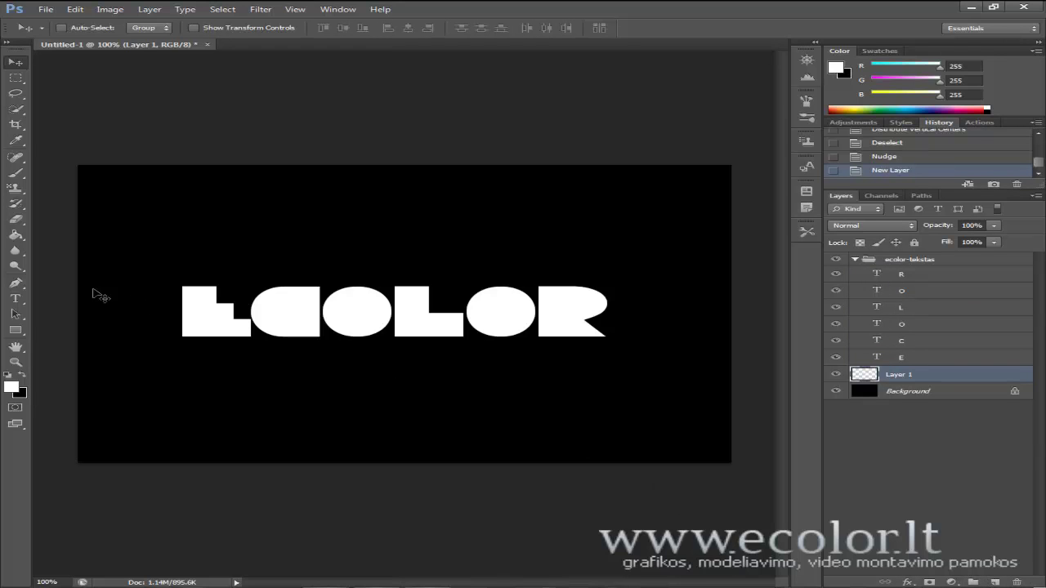
left_click(15, 236)
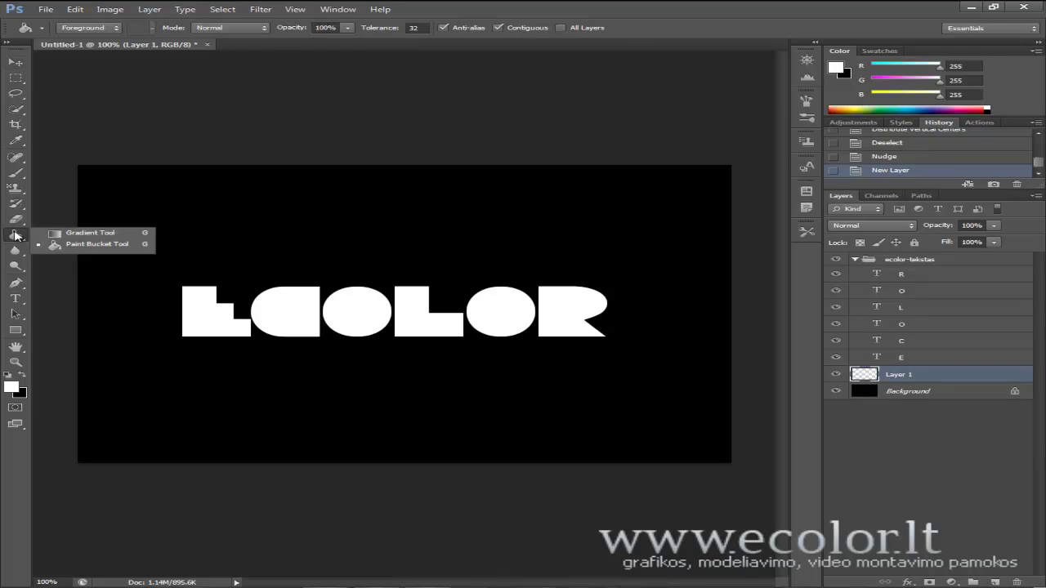
left_click(86, 234)
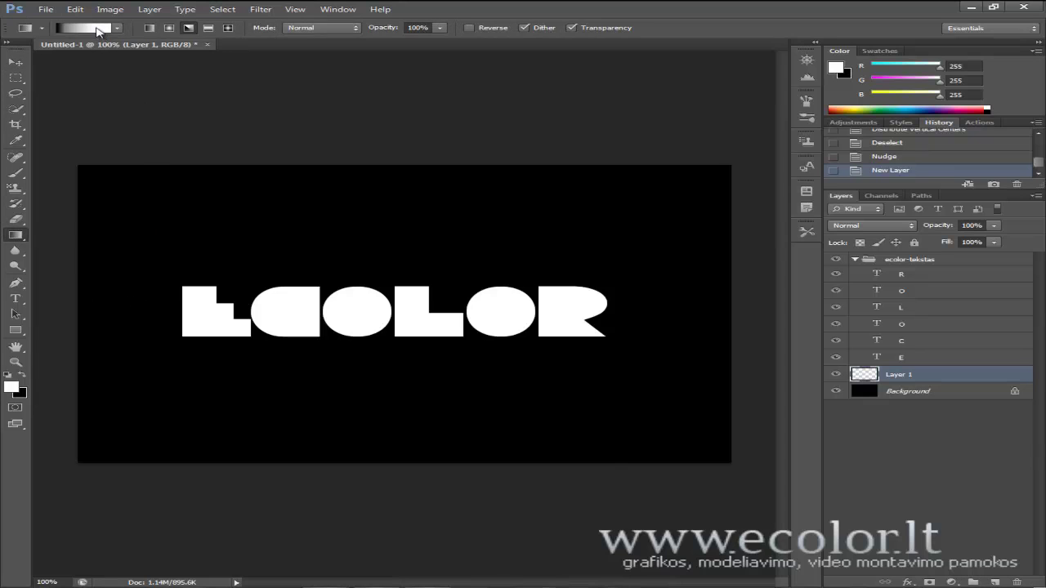
left_click(93, 29)
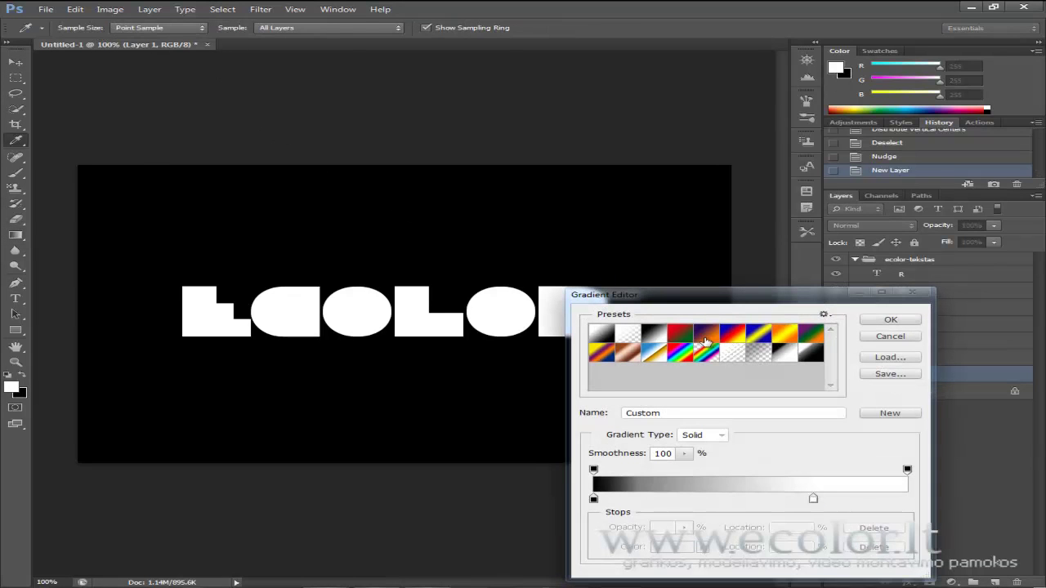
- Create a black-to-white gradient with an extra white stop and a darker-shifted midpoint, saved as preset 'ecolor-pamokai'
left_click(654, 337)
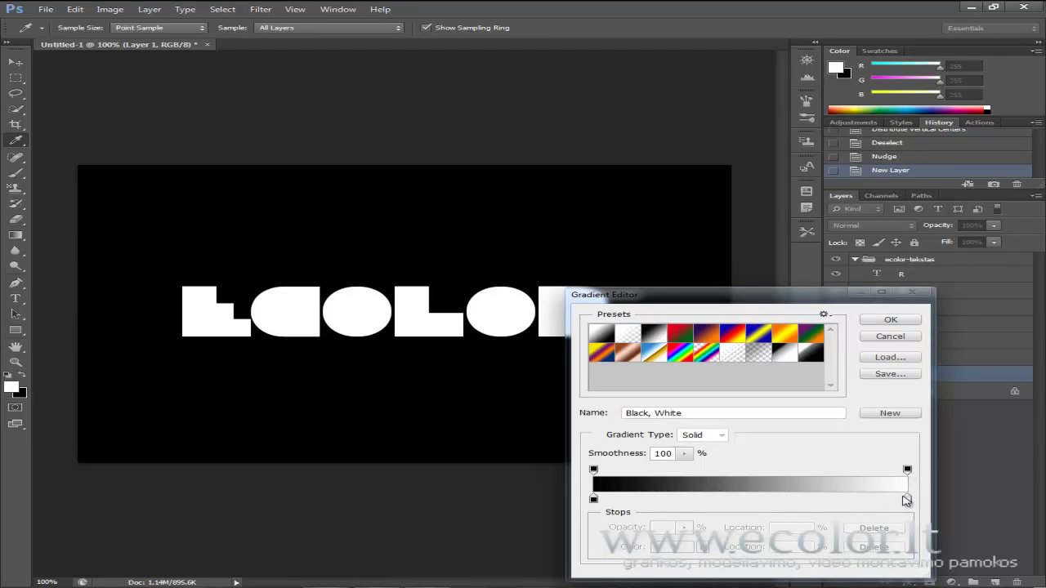
left_click_drag(899, 501, 813, 504)
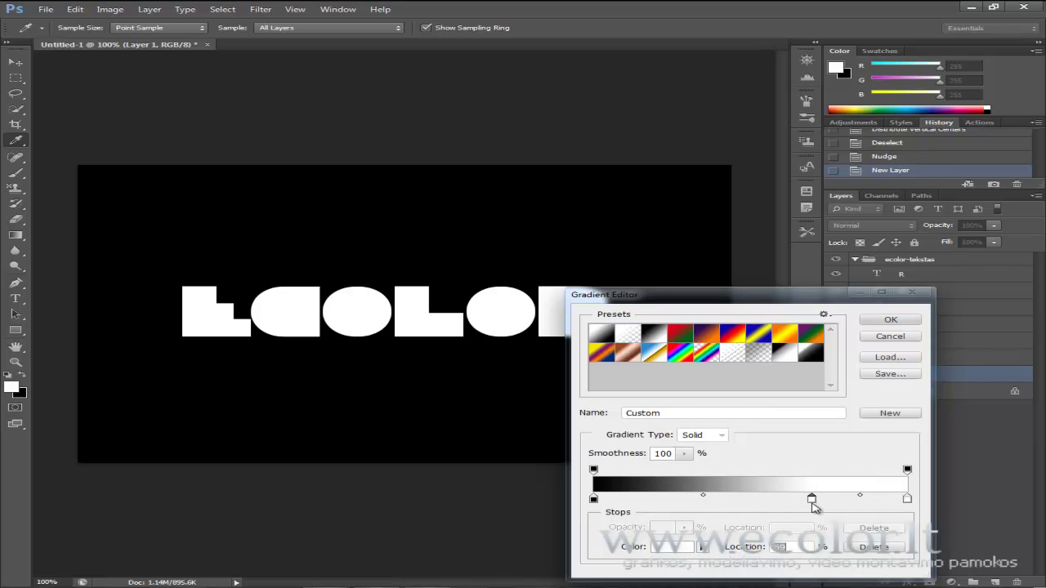
double_click(783, 547)
left_click_drag(704, 496, 646, 504)
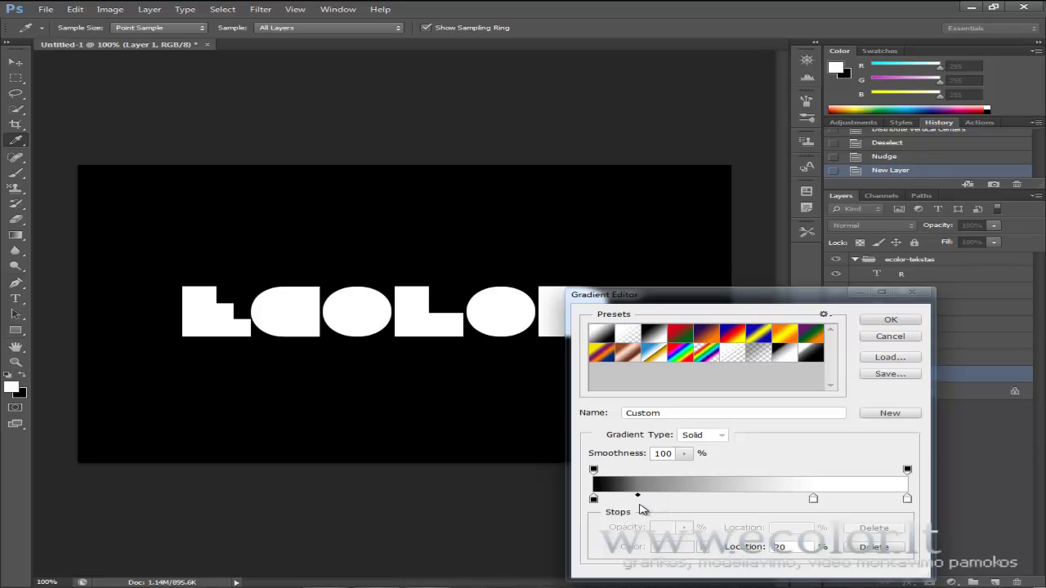
double_click(792, 546)
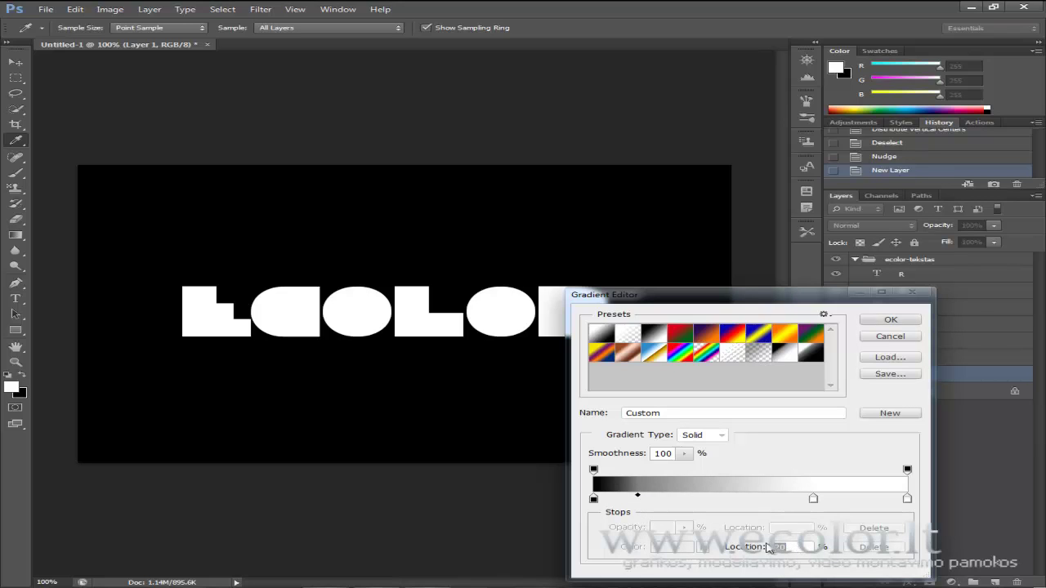
left_click_drag(690, 412, 581, 429)
type("ecolor-pamokai")
left_click(889, 414)
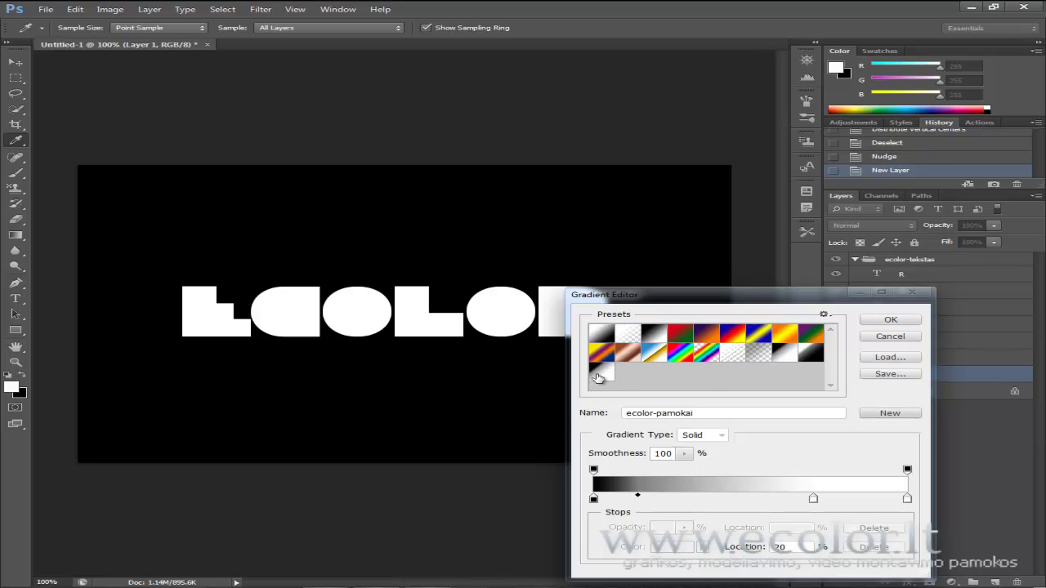
- Fill Layer 1 with the custom gradient dragged diagonally from the top-left corner, then select layer E
left_click(909, 321)
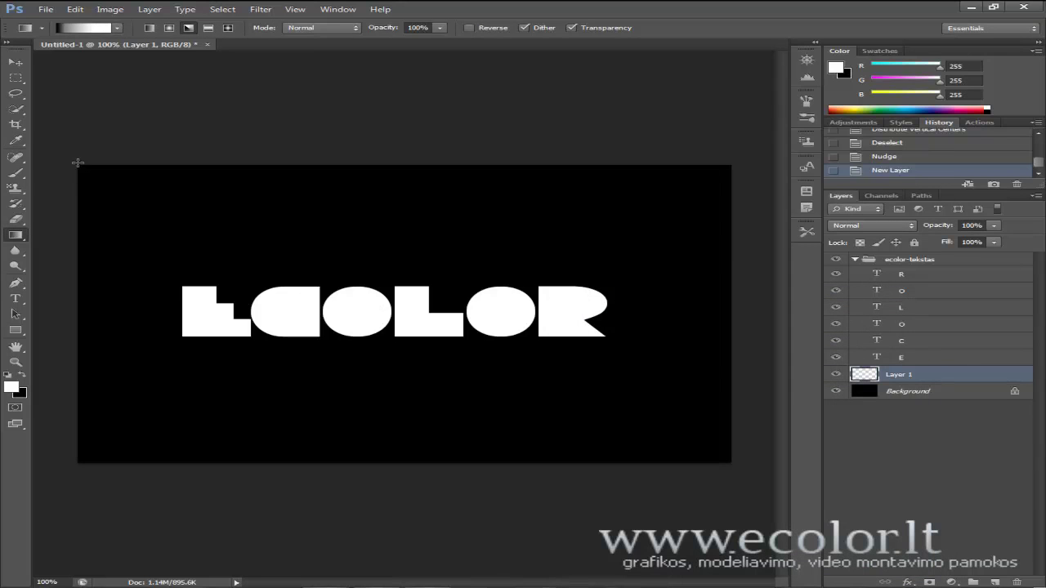
left_click_drag(79, 165, 260, 163)
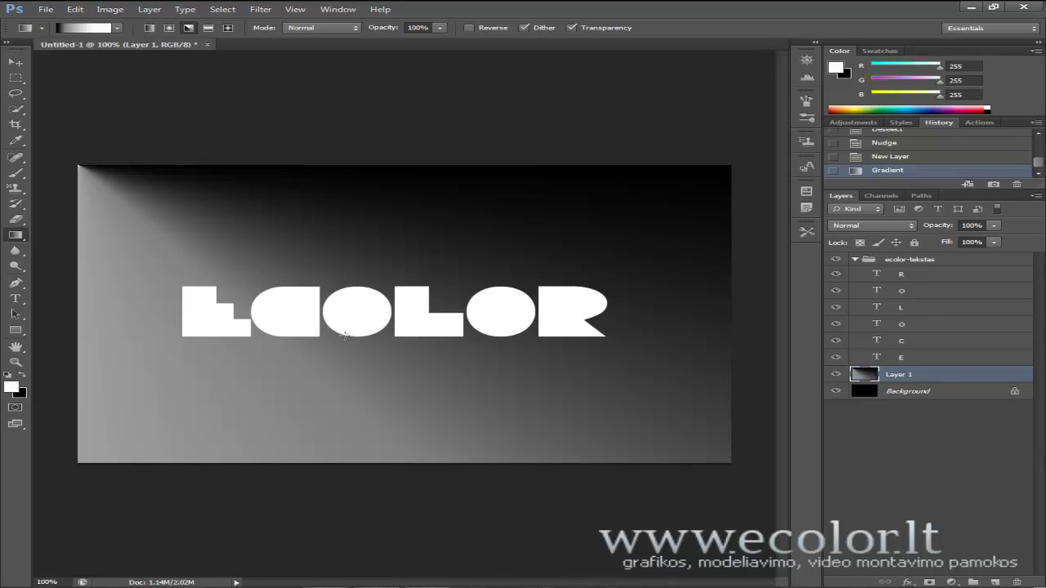
left_click(18, 64)
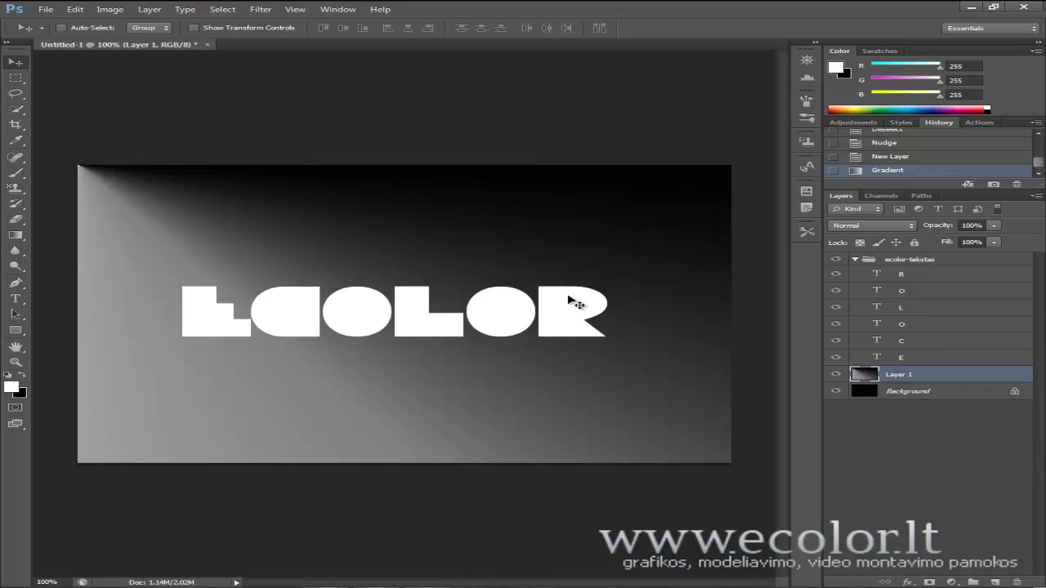
left_click(909, 360)
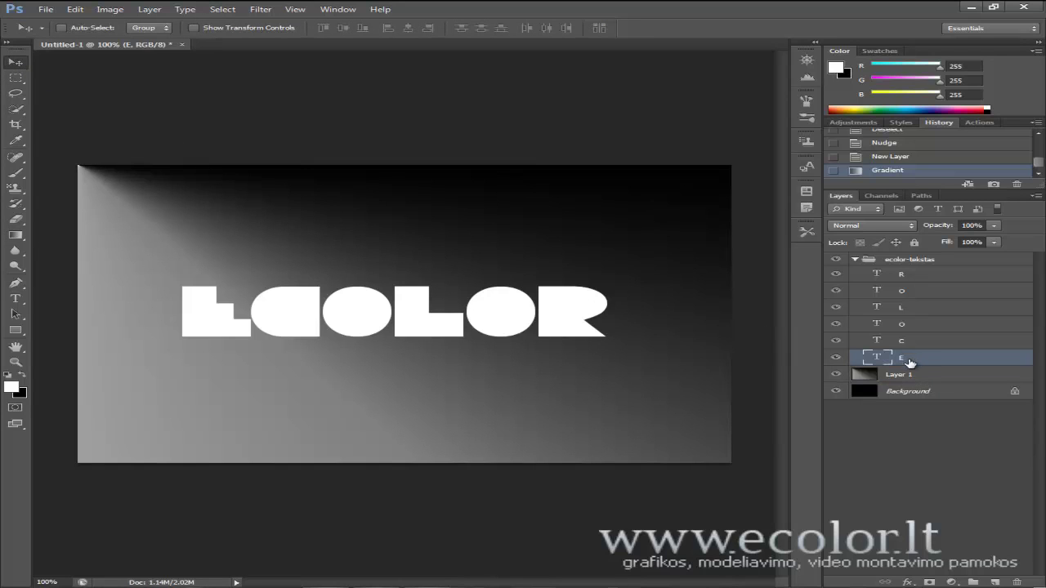
- Add an Angle-style Gradient Overlay to the letter E layer
left_click(906, 582)
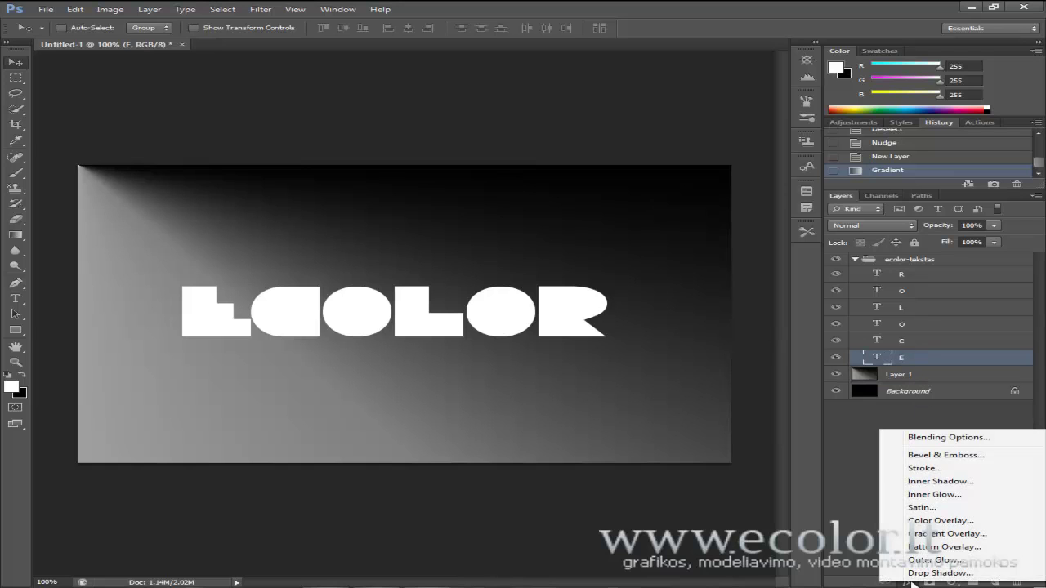
left_click(948, 440)
left_click_drag(659, 355, 621, 243)
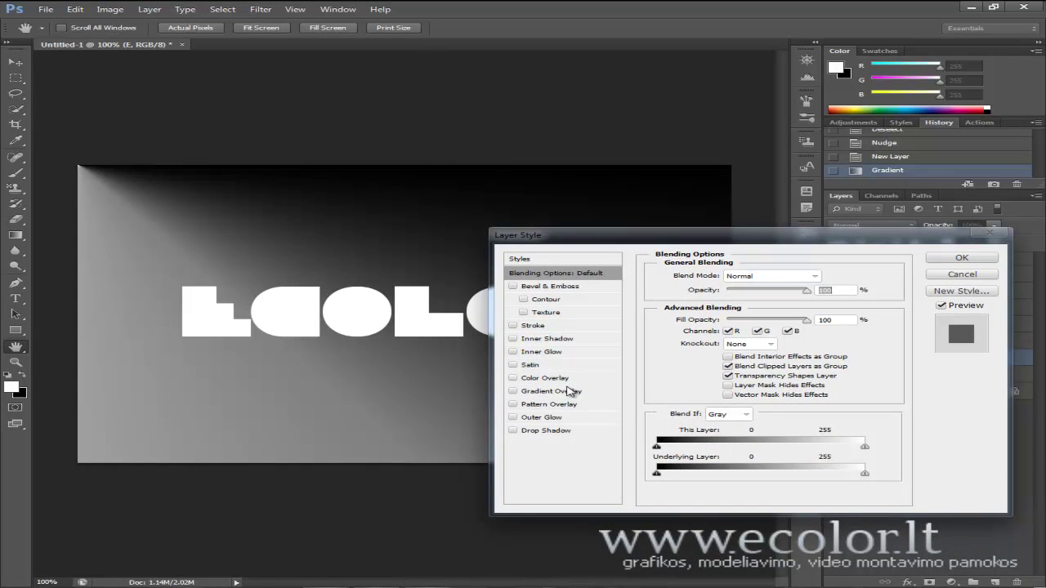
left_click(552, 392)
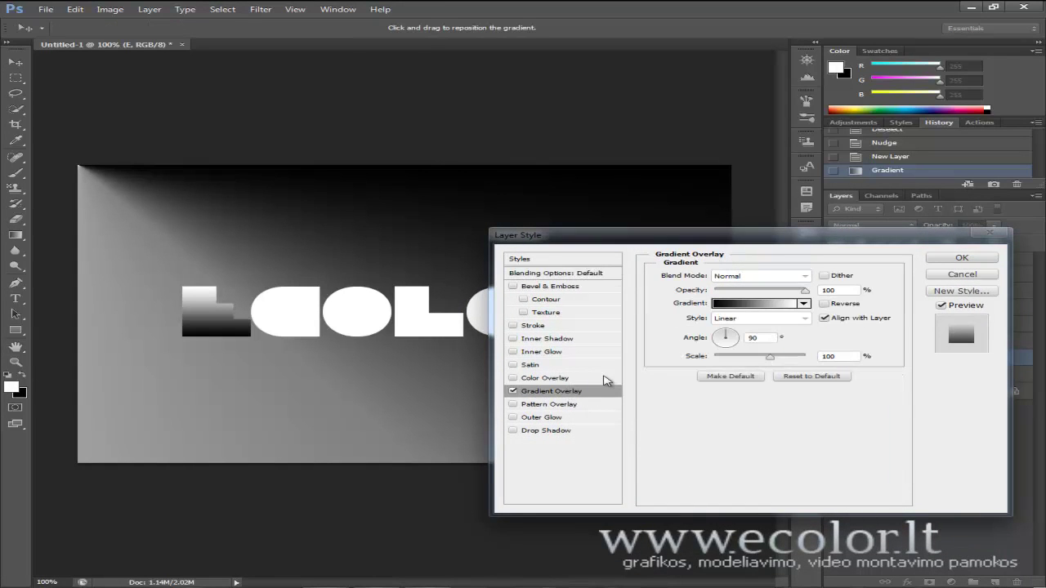
left_click(779, 320)
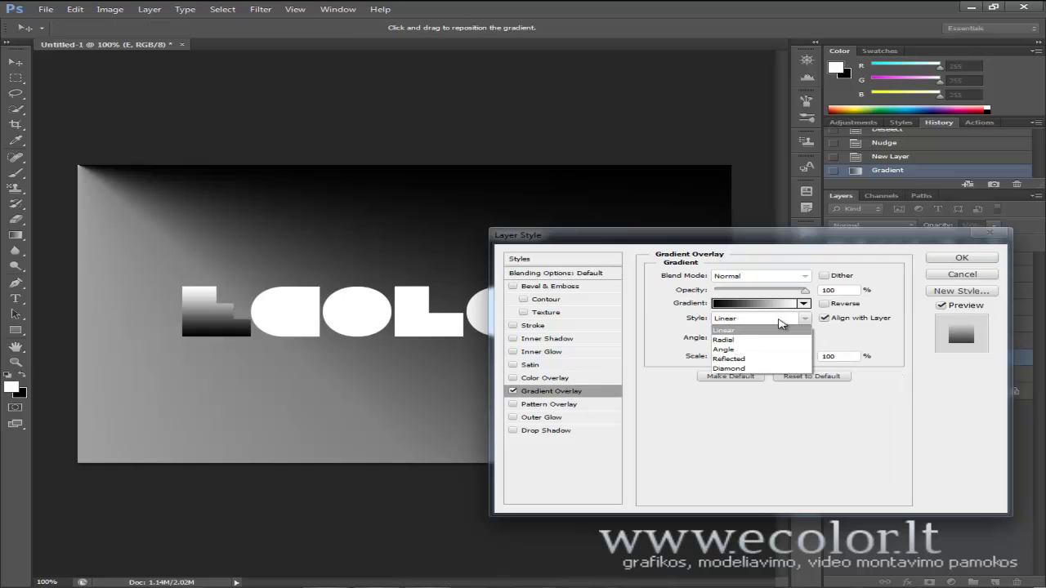
left_click(746, 351)
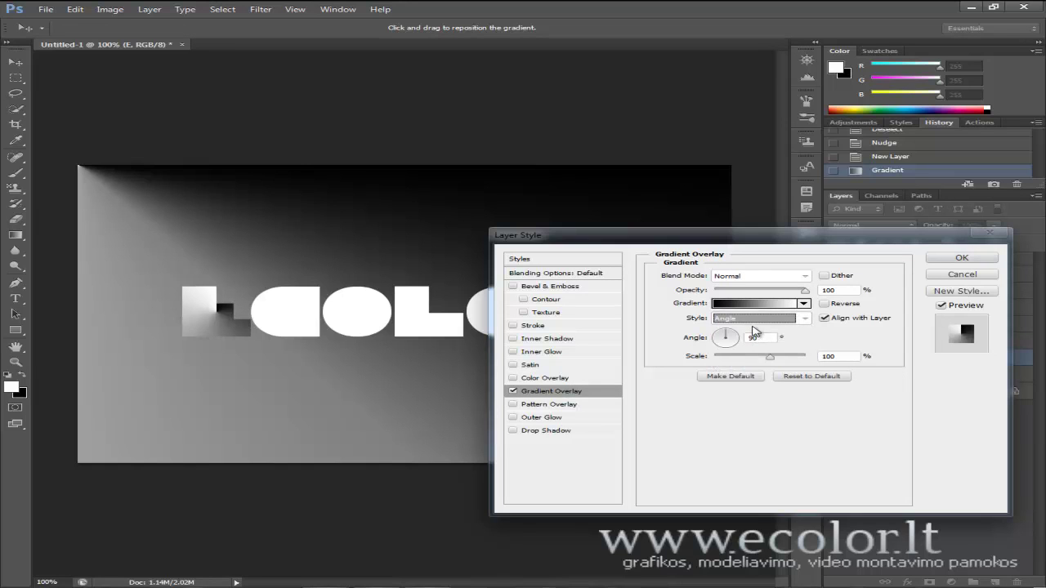
- Load the ecolor-pamokai gradient into the overlay, set its angle to -90°, and enable Drop Shadow
left_click(752, 304)
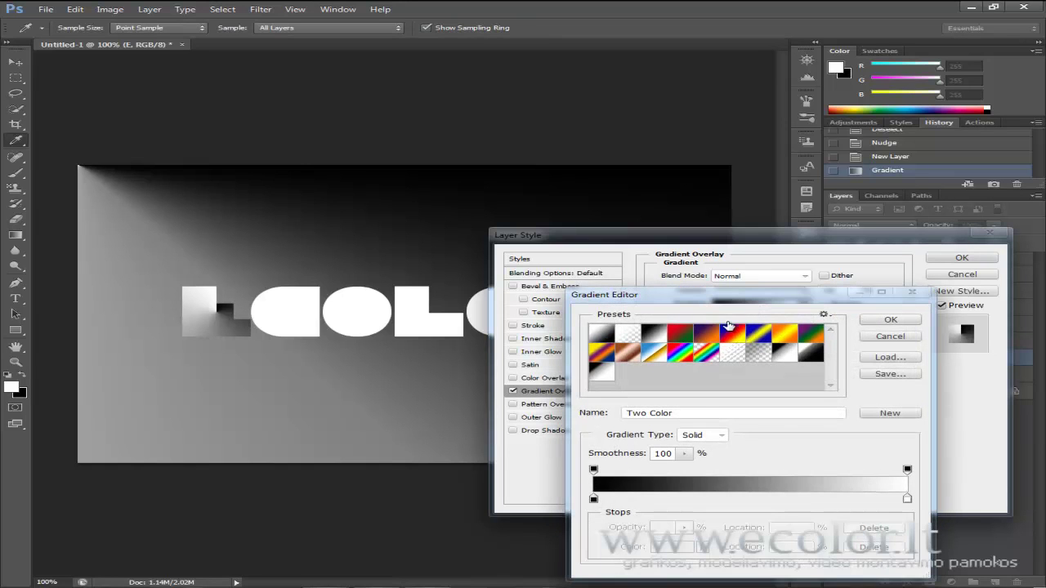
left_click(596, 375)
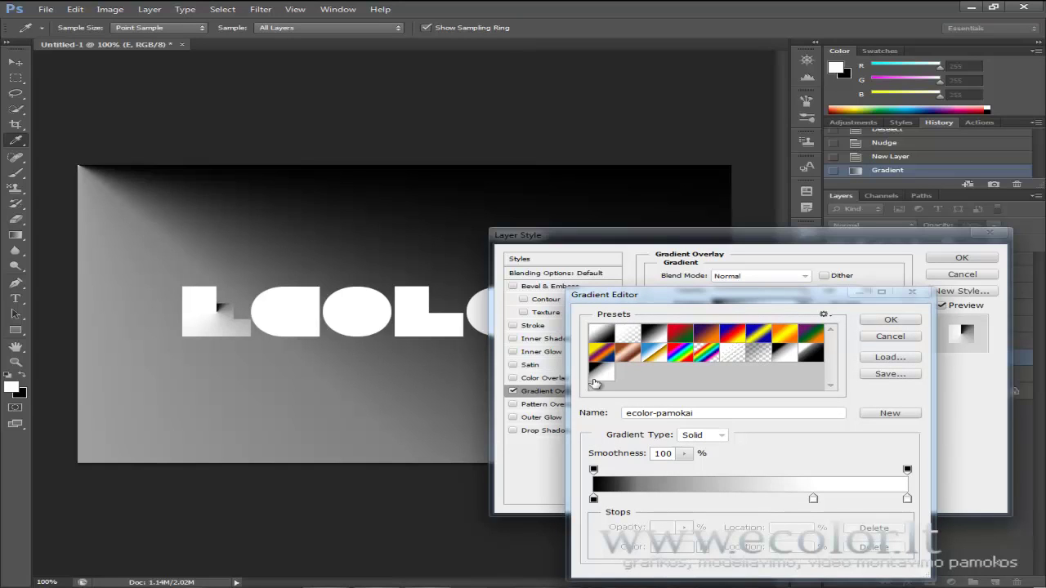
left_click_drag(702, 412, 633, 415)
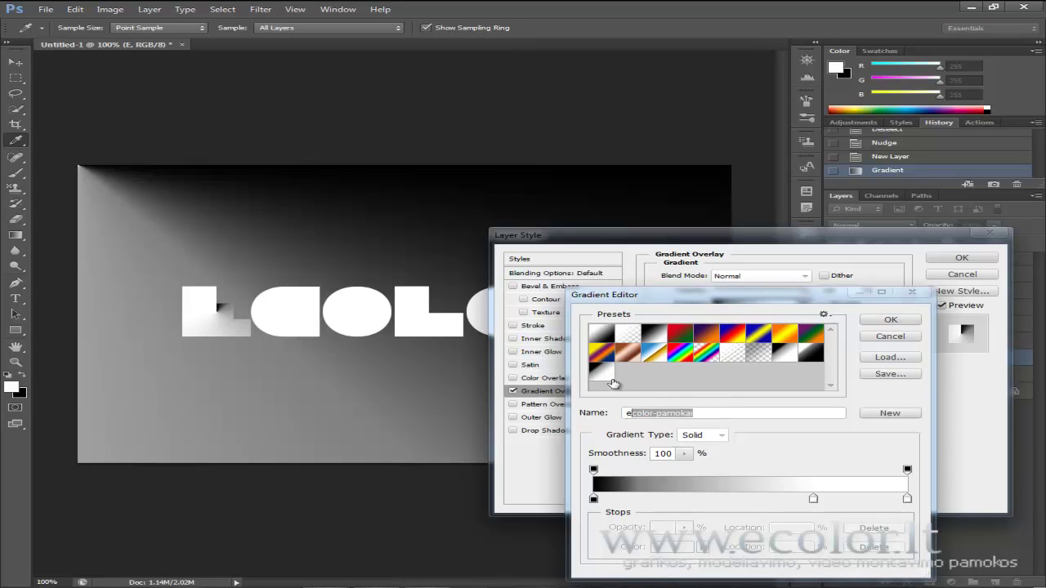
left_click_drag(701, 411, 623, 420)
left_click(887, 321)
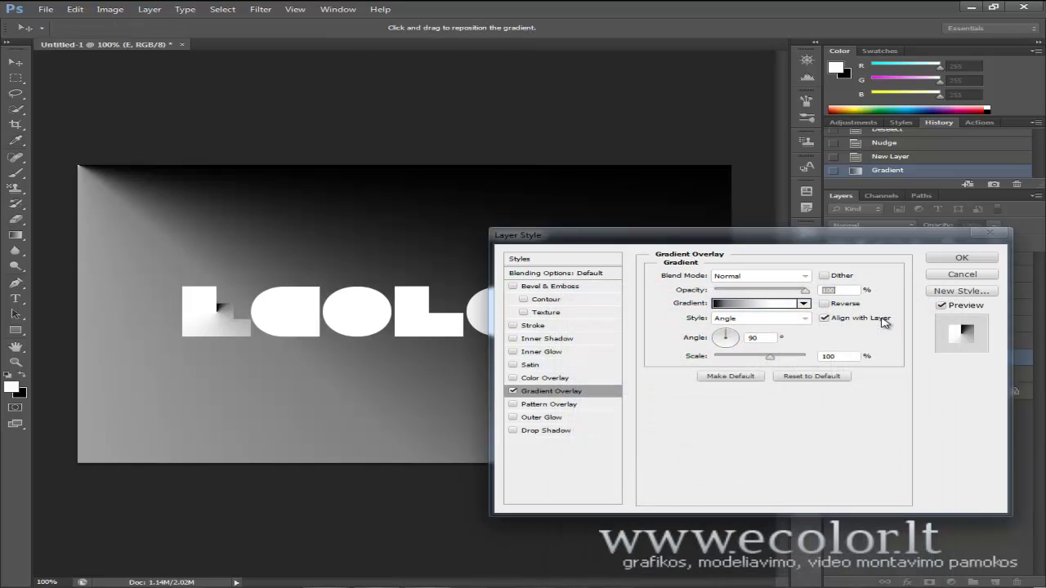
type("1")
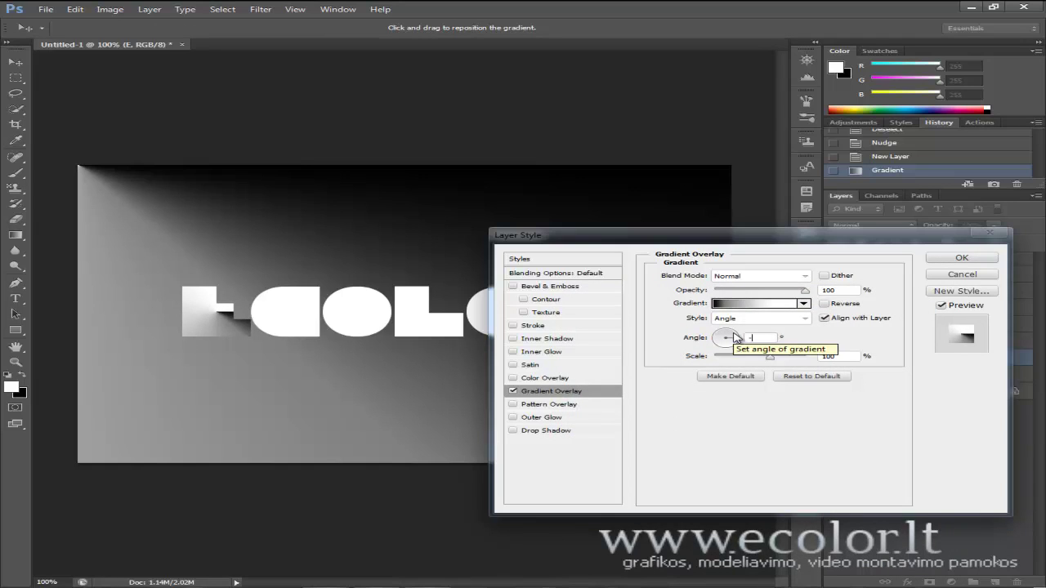
left_click(725, 343)
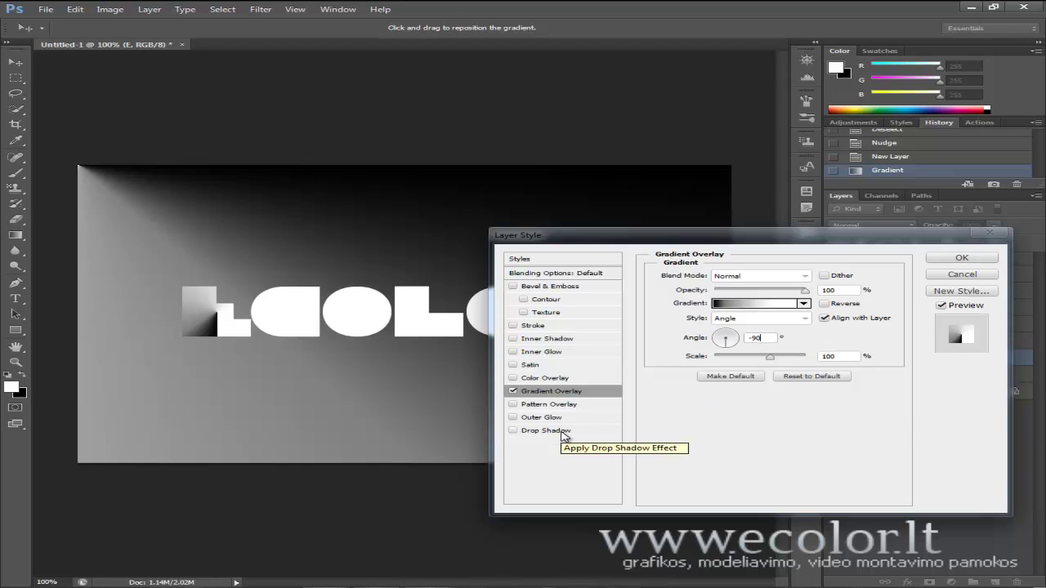
left_click(563, 433)
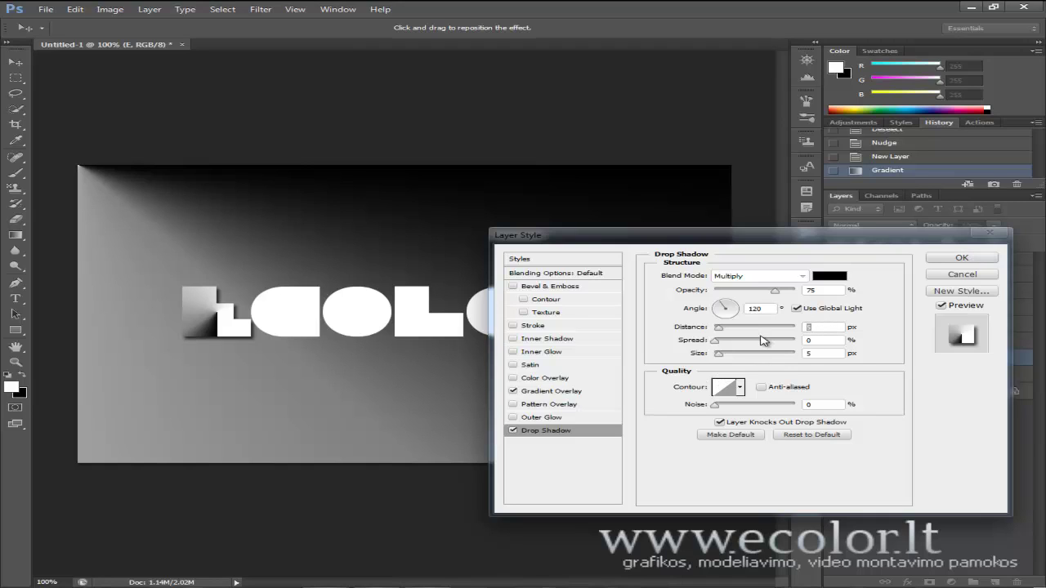
- Set the E's Drop Shadow to 0 px distance, 18% spread and 21 px size
type("0")
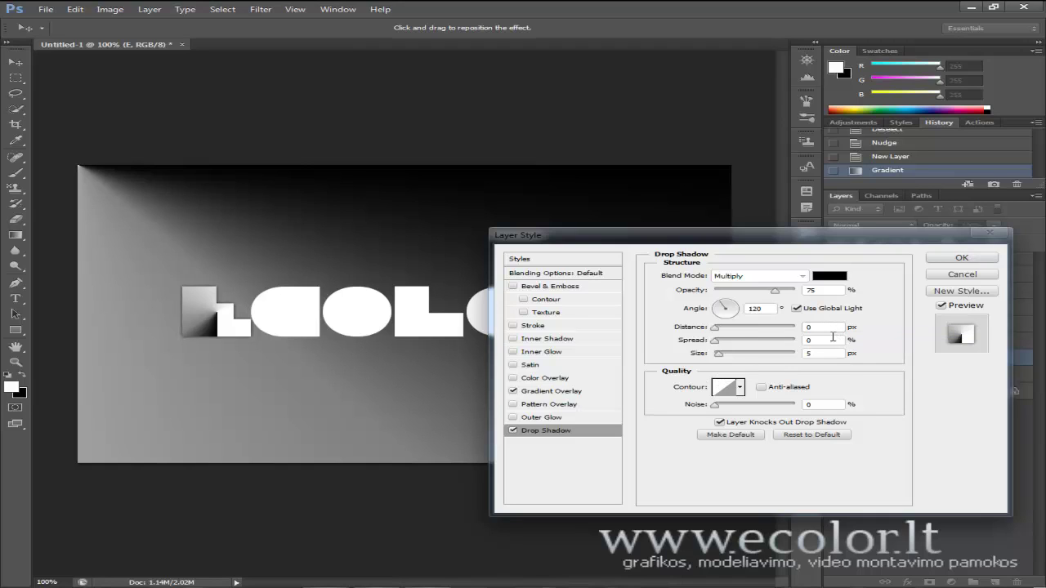
type("1")
type("8")
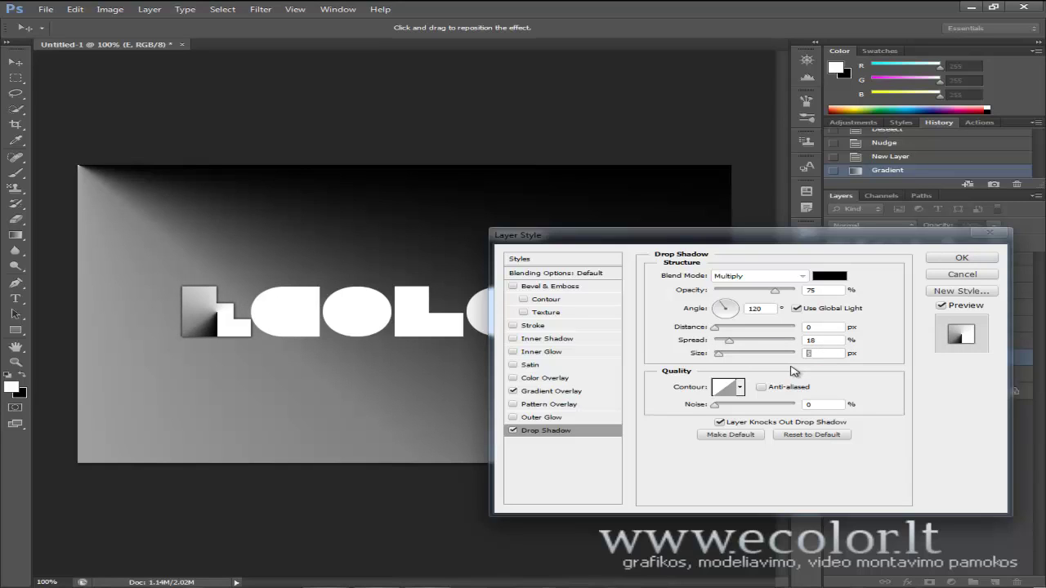
type("2")
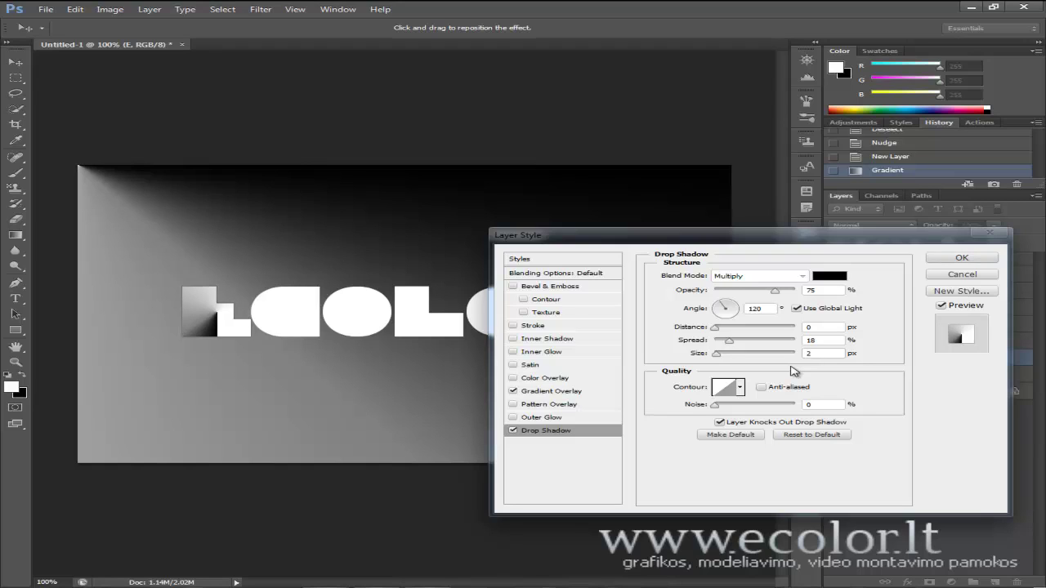
type("1")
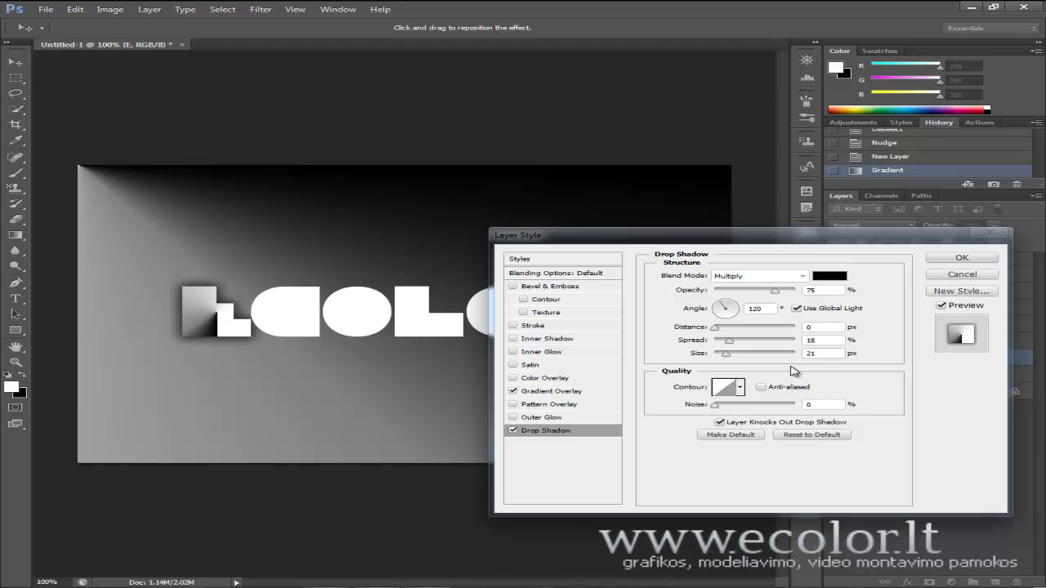
- Apply the E's layer style, copy it, and paste it onto the C layer
left_click(962, 259)
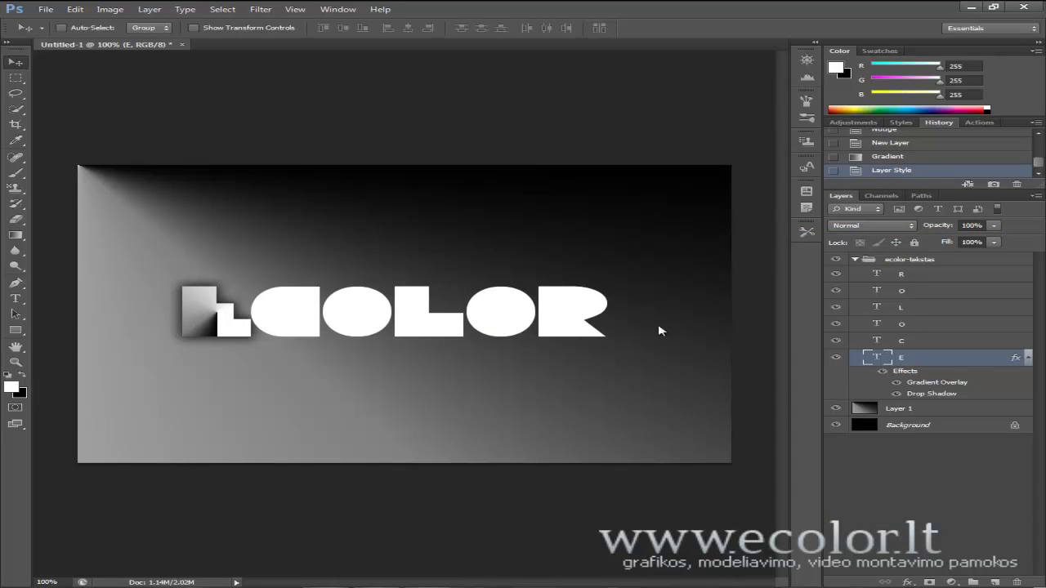
right_click(945, 360)
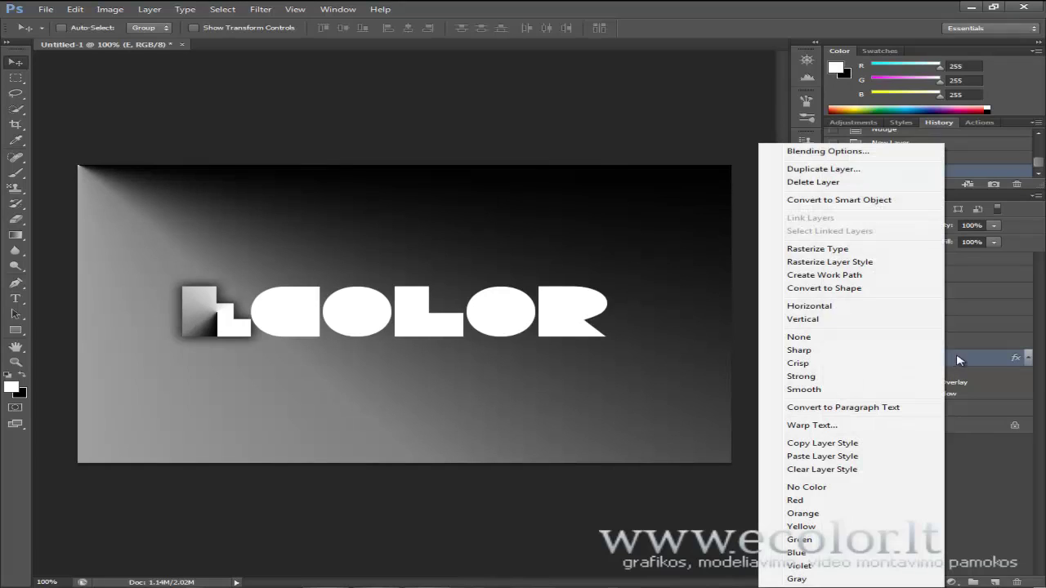
left_click(878, 446)
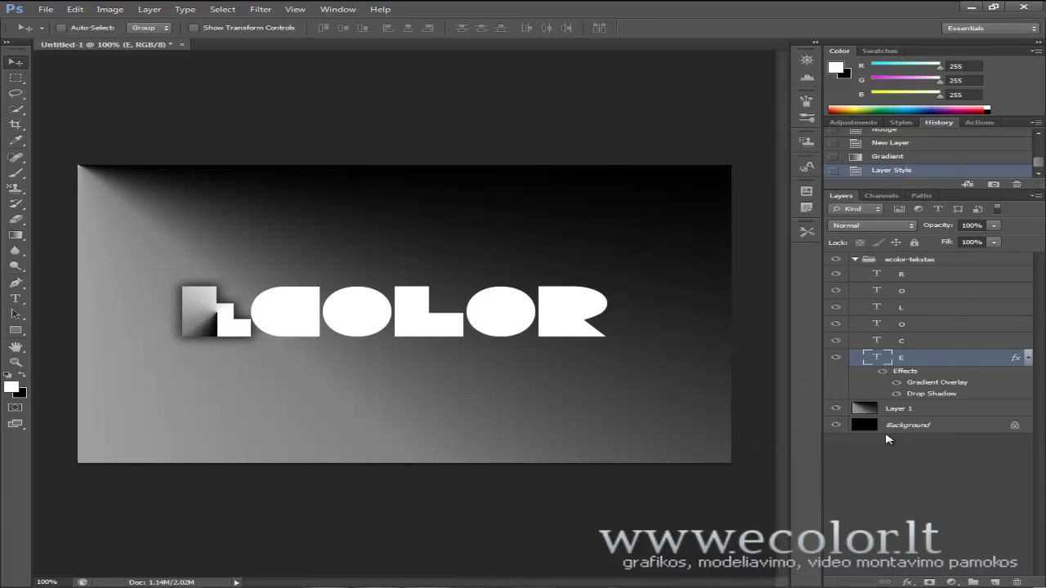
left_click(920, 344)
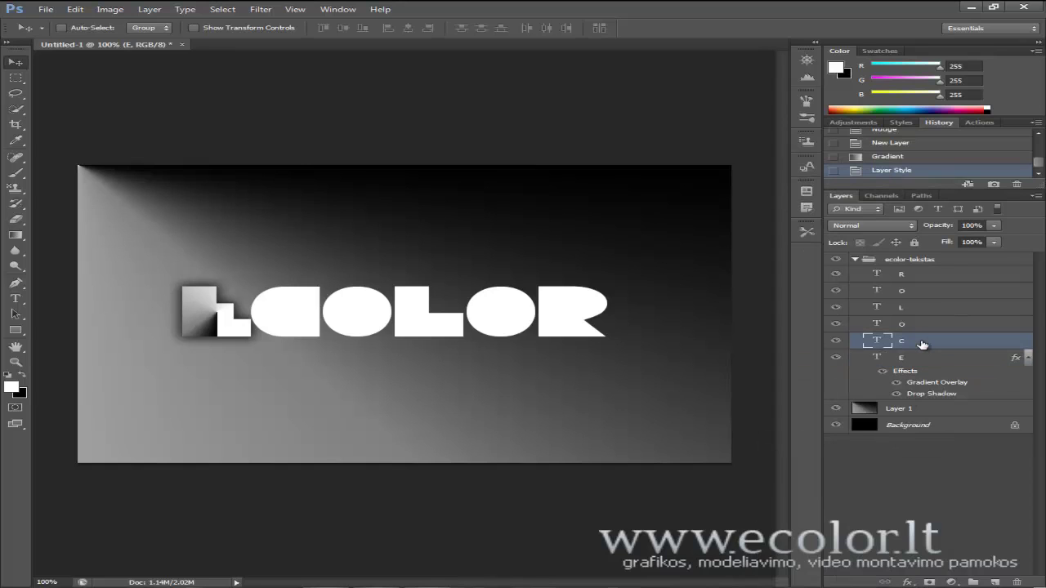
right_click(921, 344)
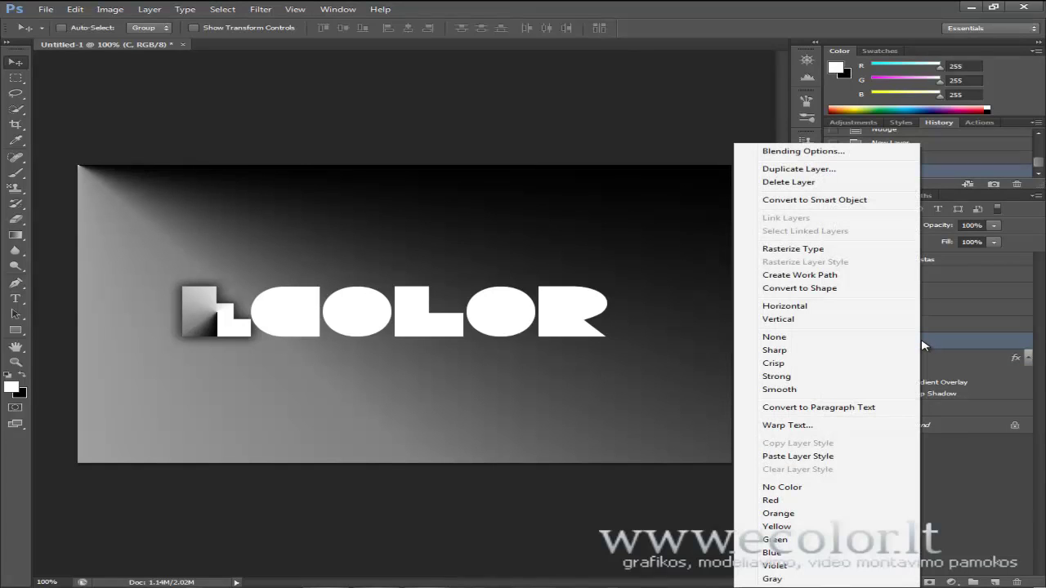
left_click(825, 456)
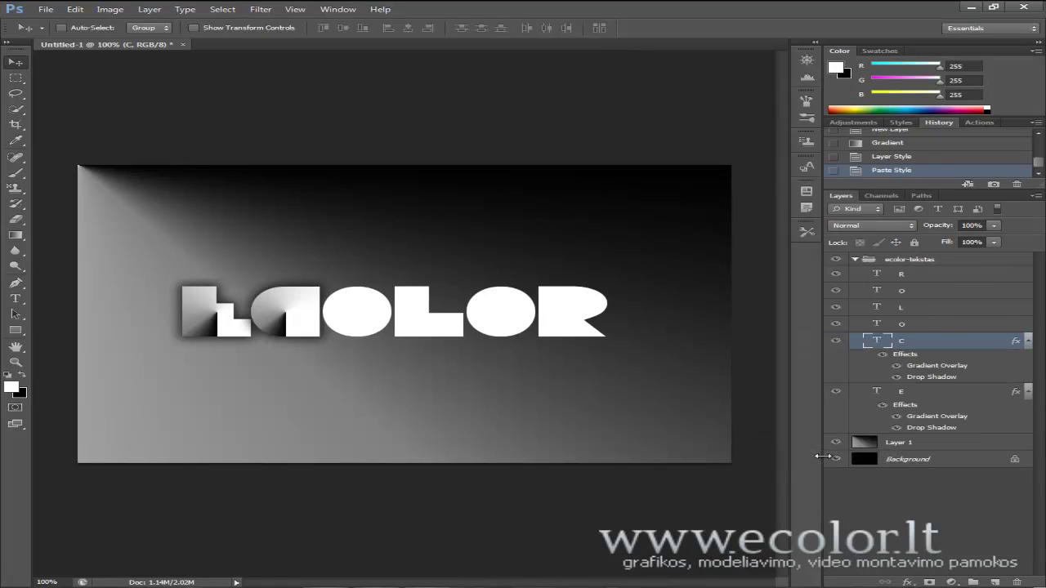
- Paste the copied layer style onto the first O, L, second O and R layers
left_click(913, 327)
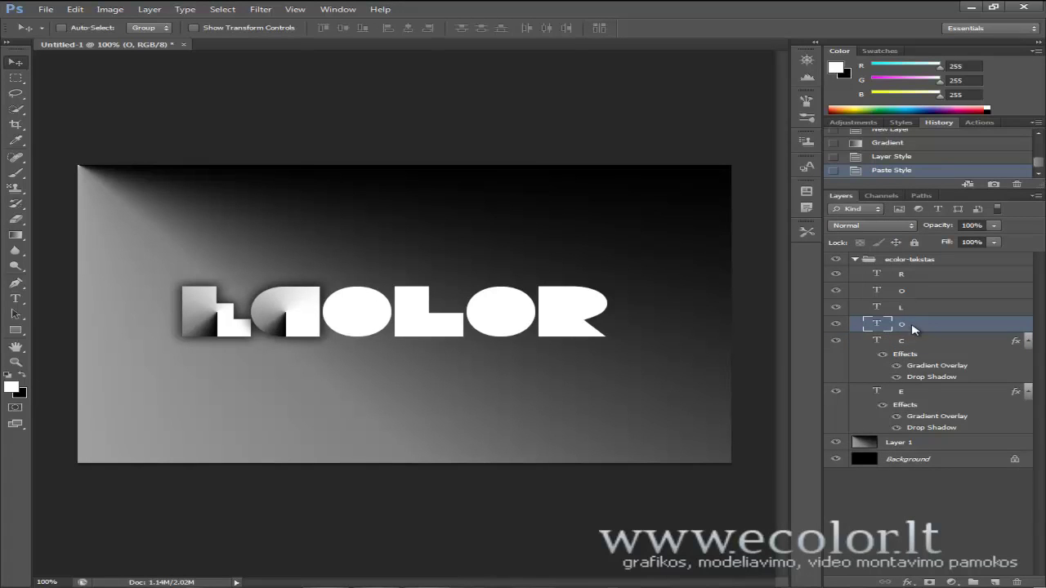
right_click(913, 327)
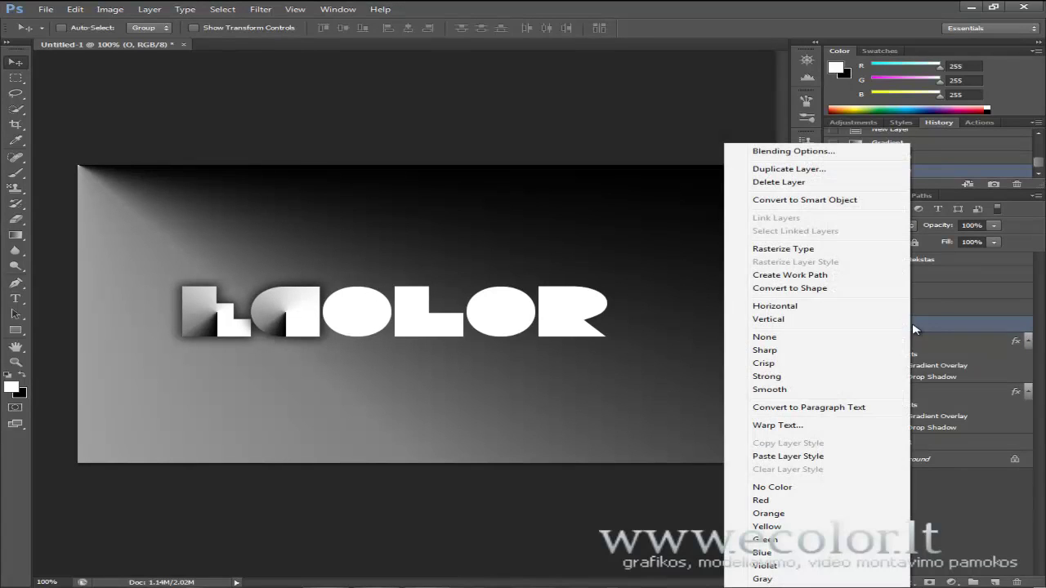
left_click(787, 456)
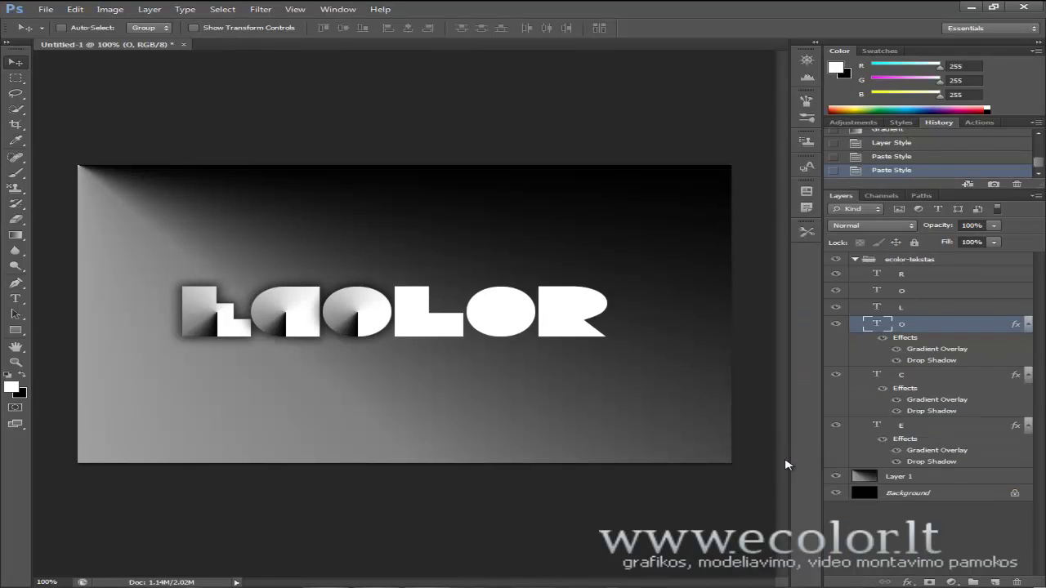
left_click(912, 315)
right_click(913, 312)
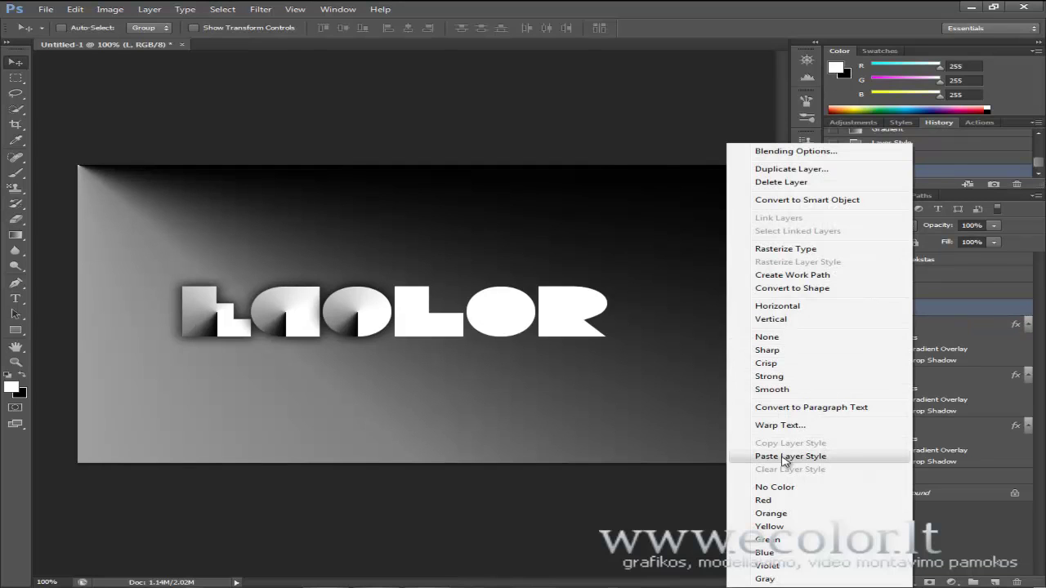
left_click(783, 458)
left_click(905, 291)
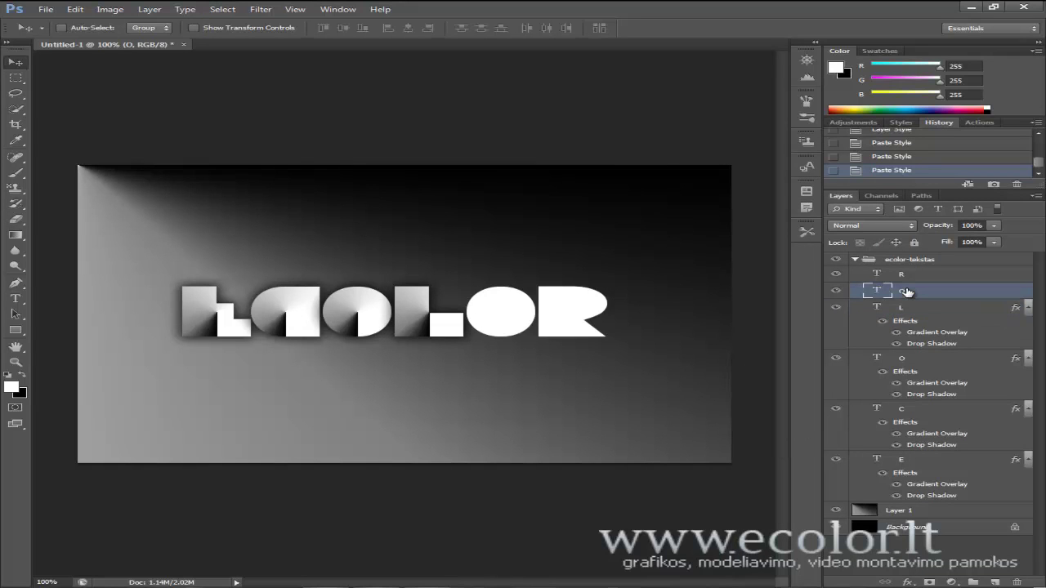
right_click(909, 293)
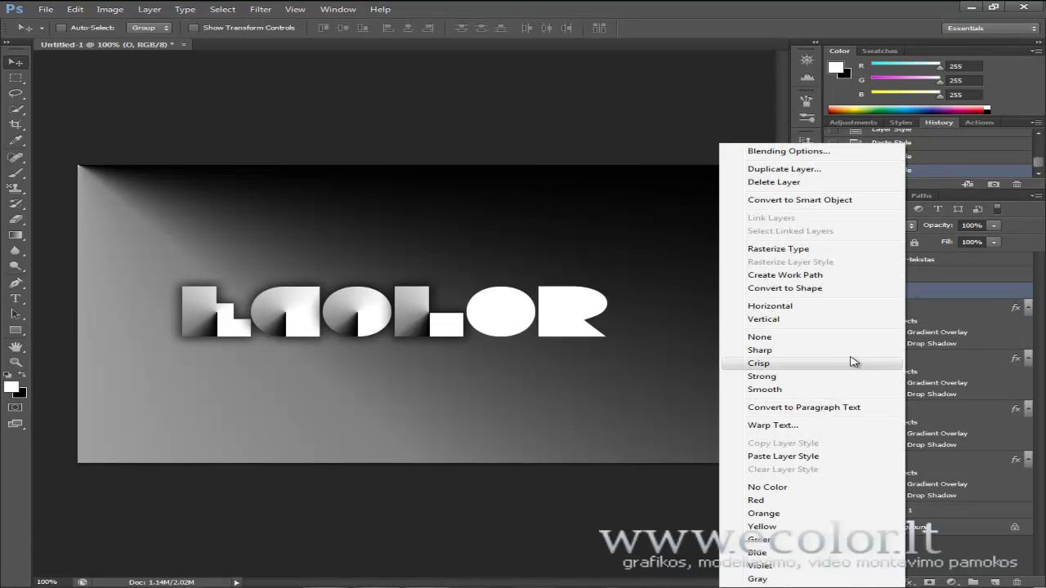
left_click(805, 457)
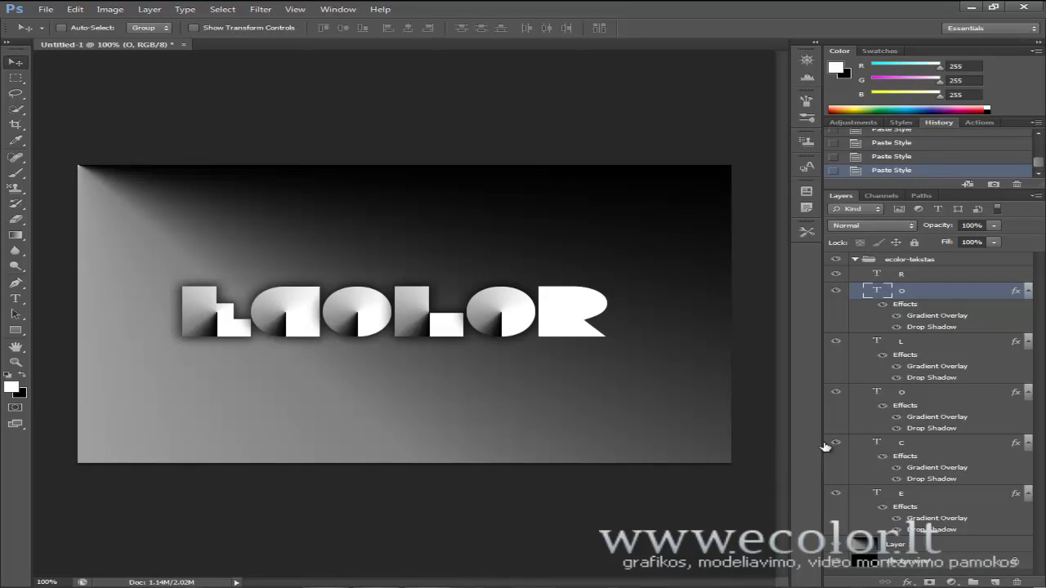
left_click(909, 275)
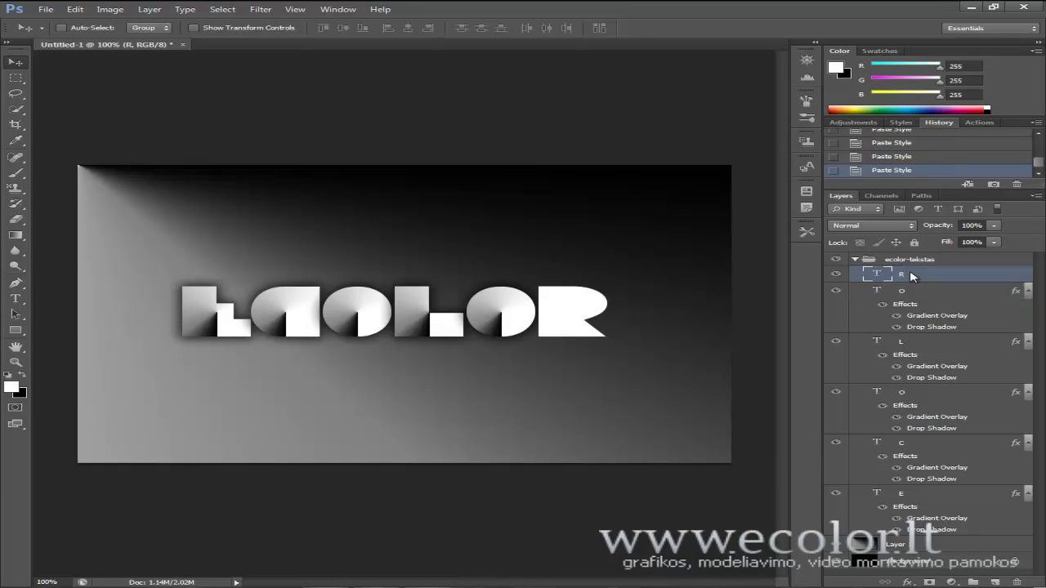
right_click(909, 275)
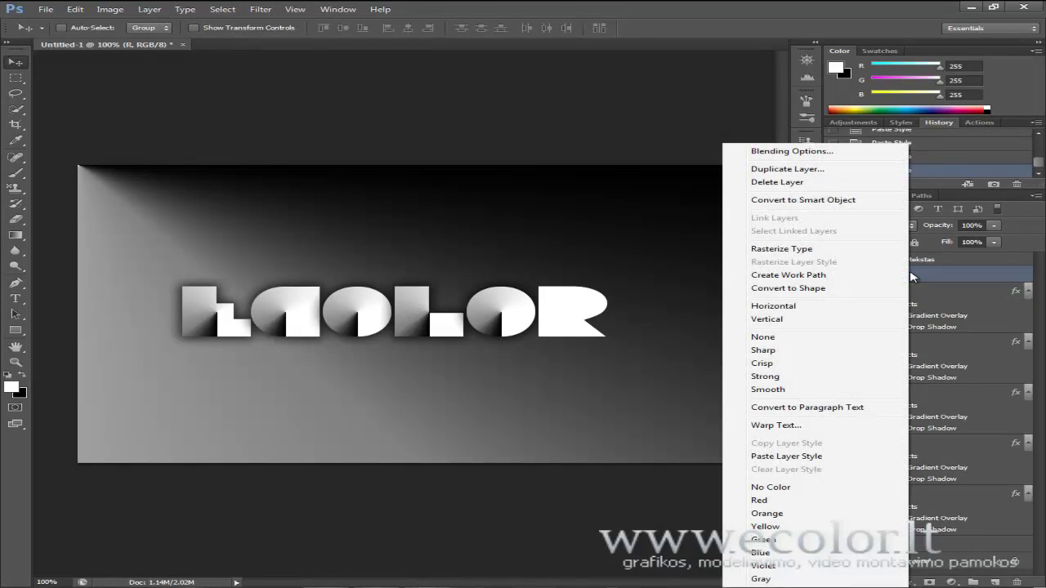
left_click(780, 457)
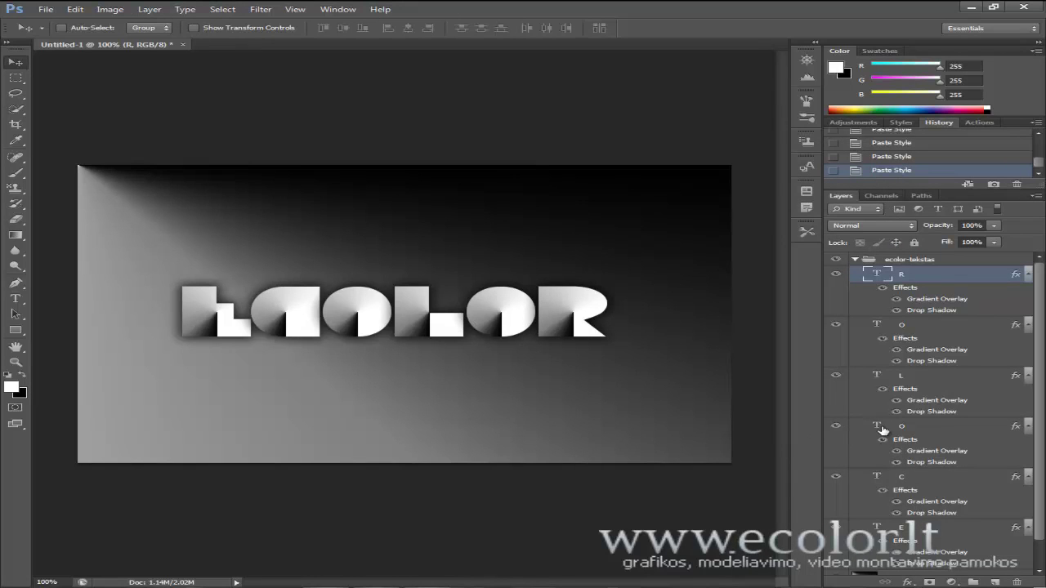
- Collapse every letter's effects list and toggle the C letter's visibility to compare
left_click(924, 488)
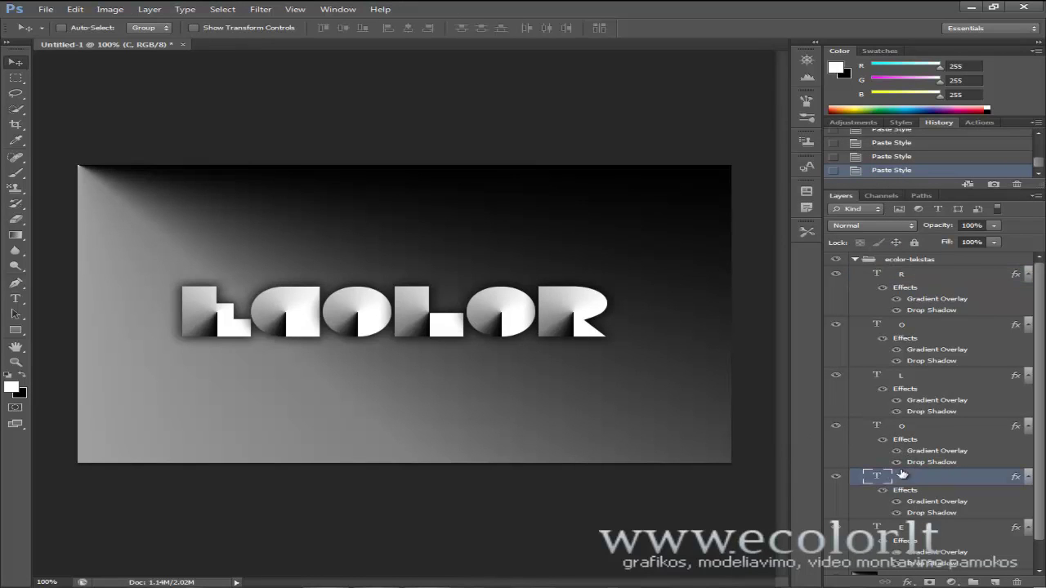
left_click(1027, 479)
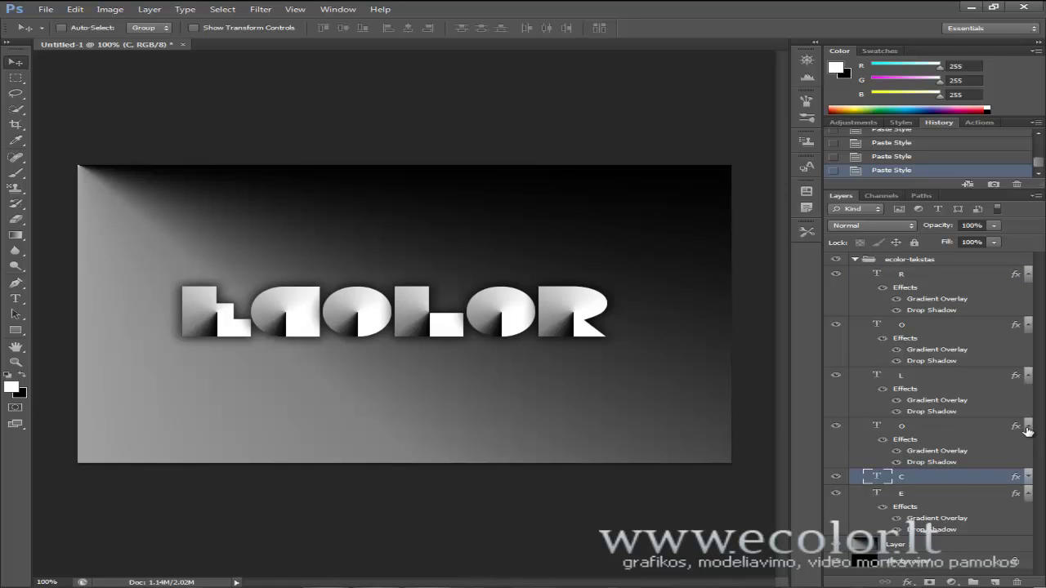
left_click(1027, 427)
left_click(1026, 377)
left_click(1027, 324)
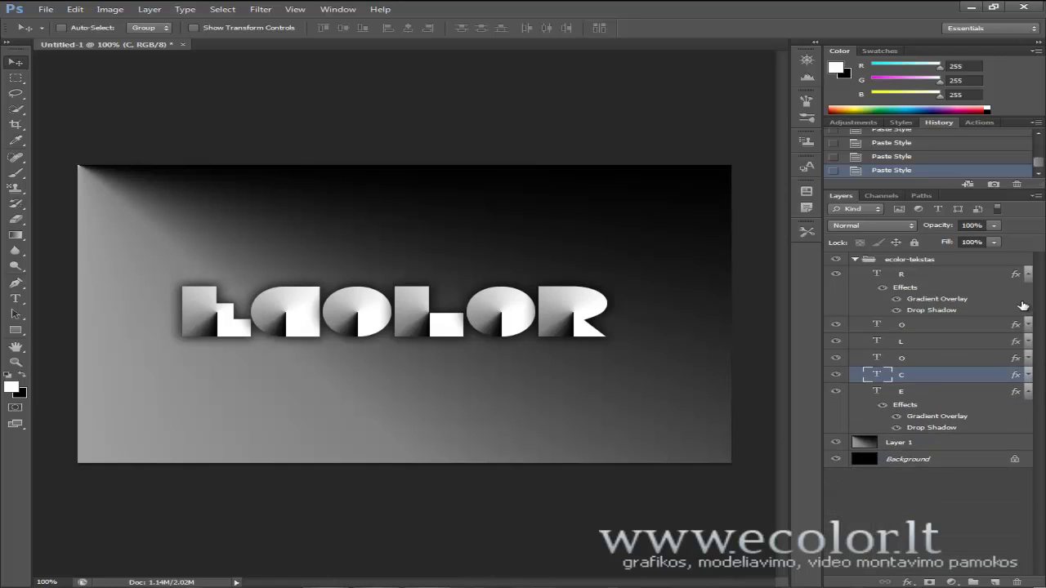
left_click(1027, 275)
left_click(1027, 359)
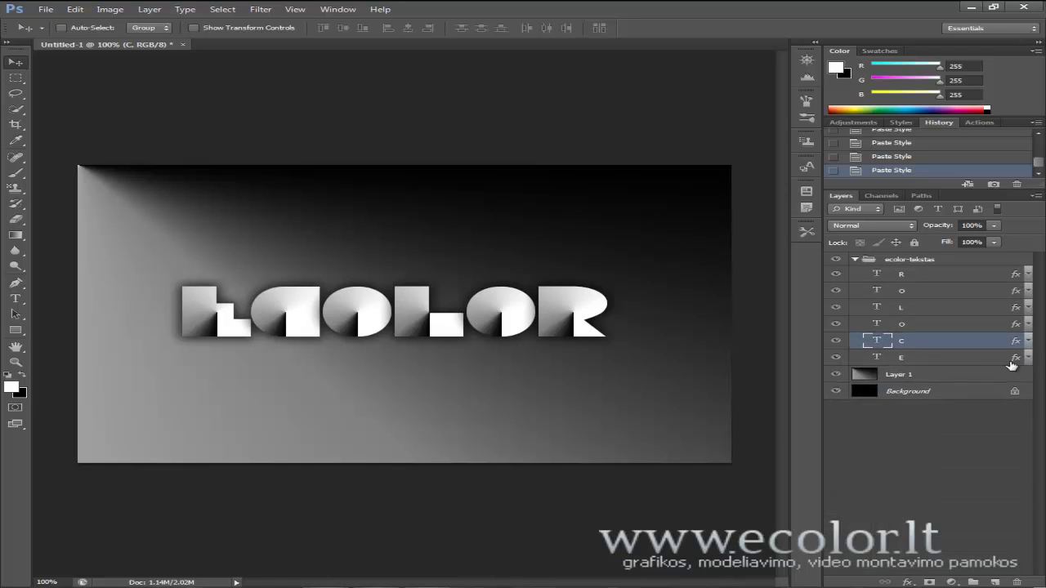
left_click(903, 360)
left_click(835, 357)
left_click(836, 340)
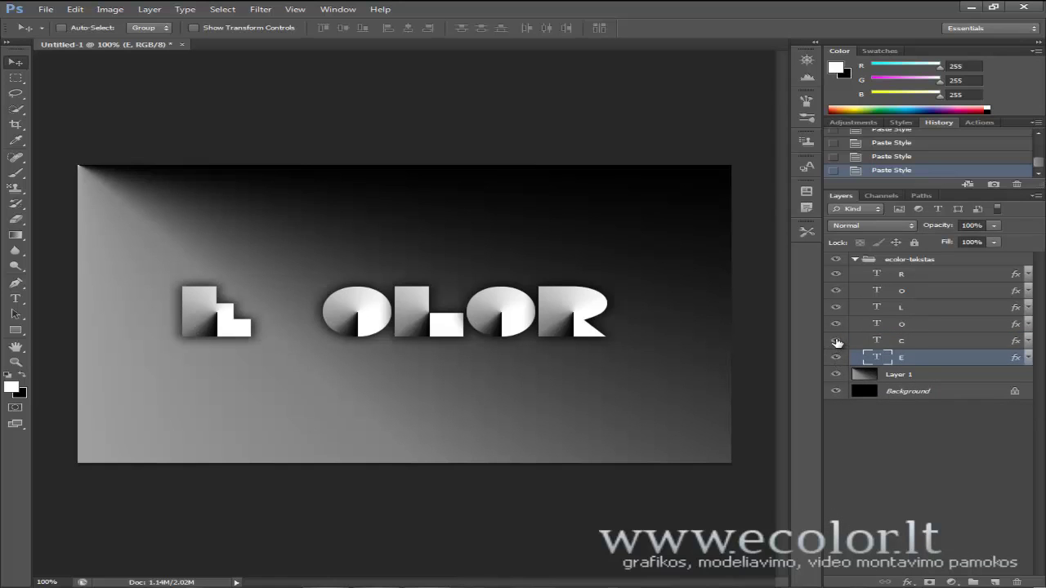
left_click(902, 341)
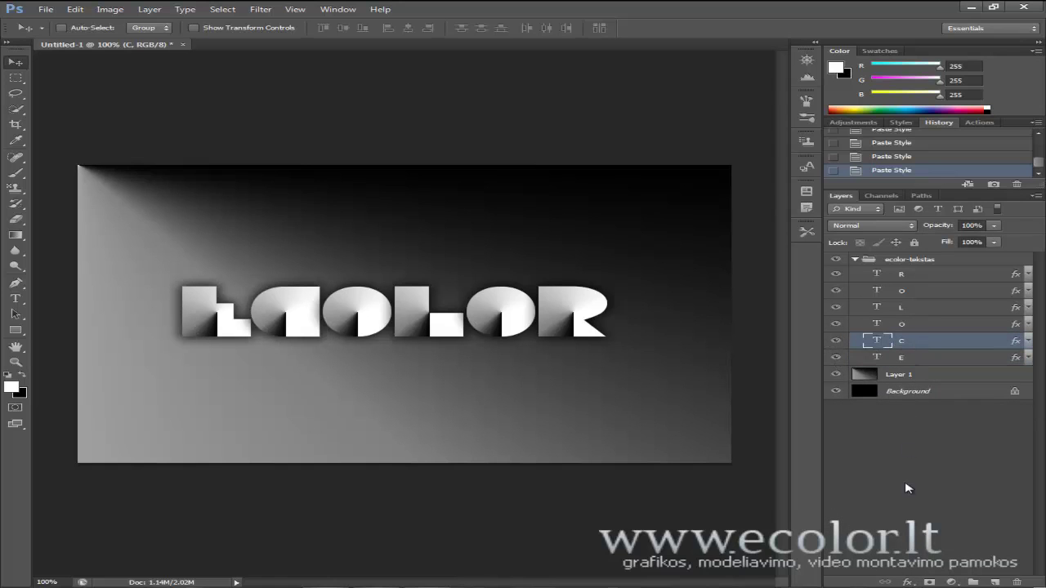
- Change the C letter's Gradient Overlay angle, then toggle the first O to compare
left_click(909, 582)
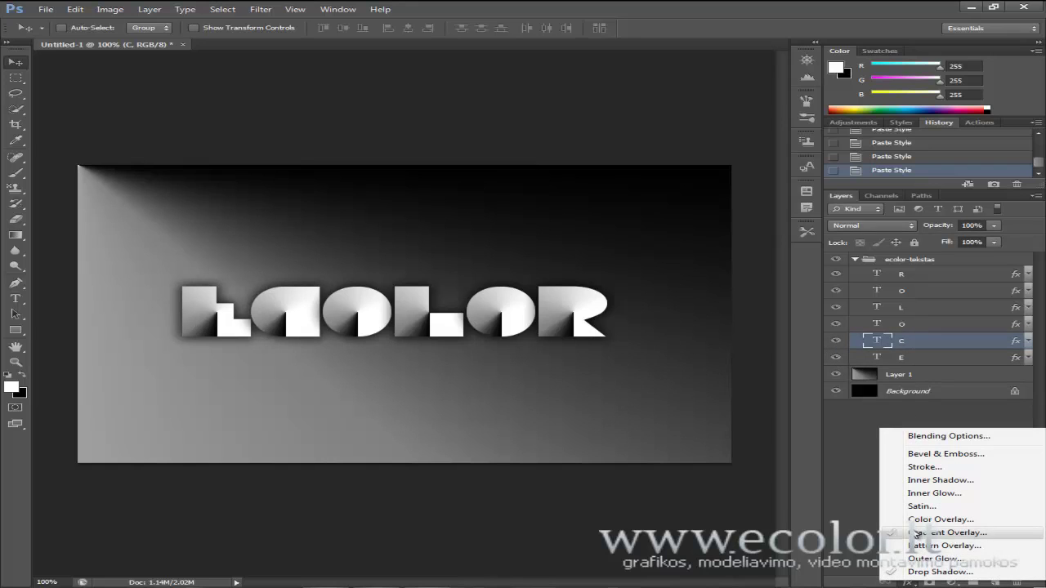
left_click(1000, 532)
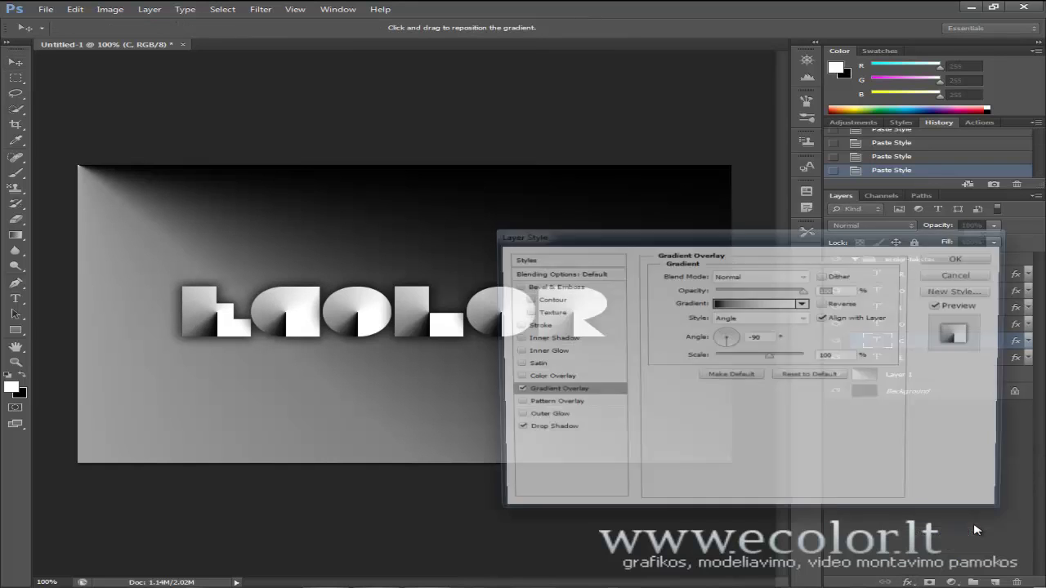
left_click_drag(715, 241, 764, 274)
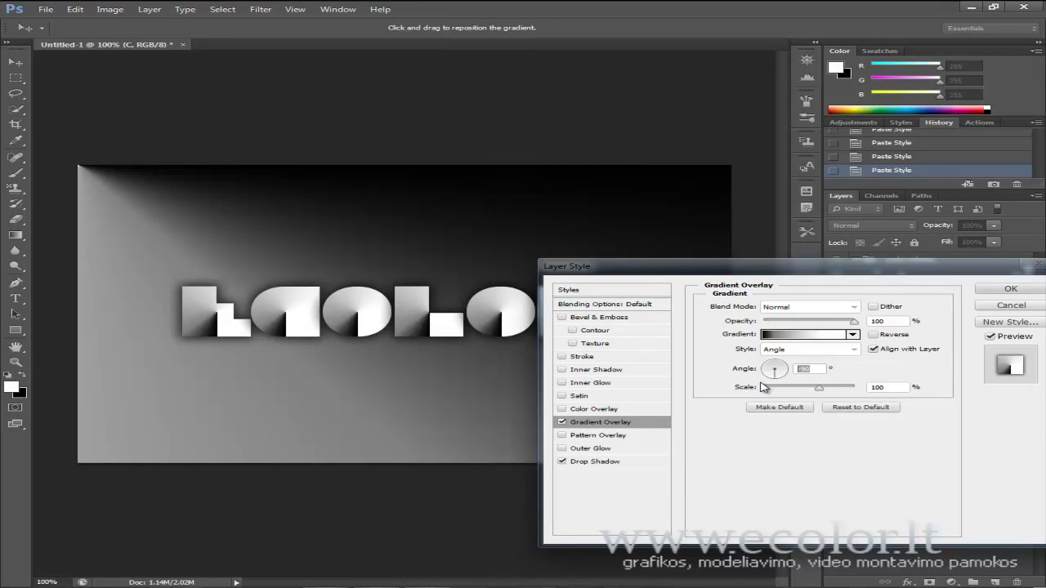
type("0")
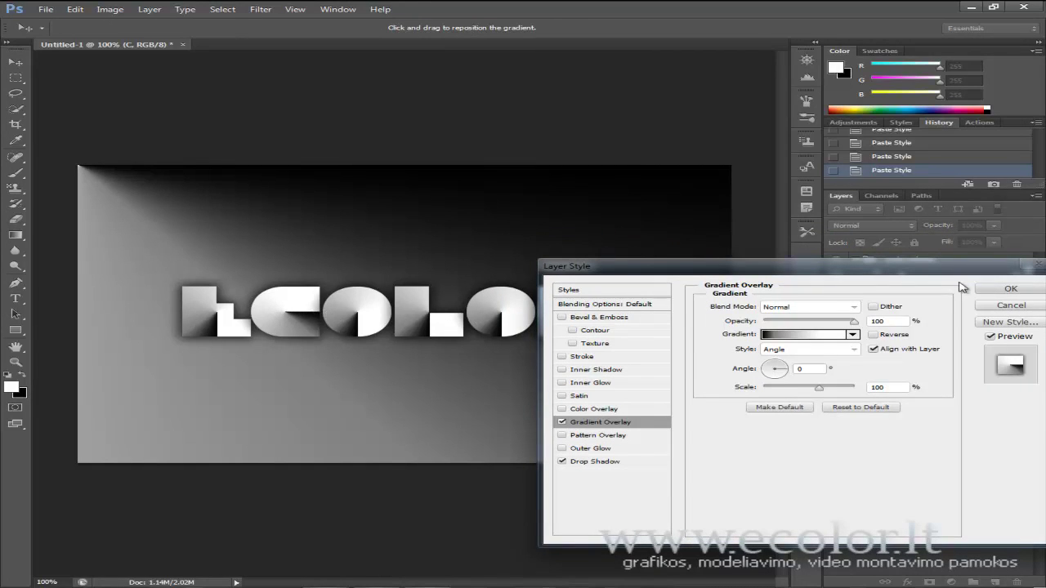
left_click(1010, 290)
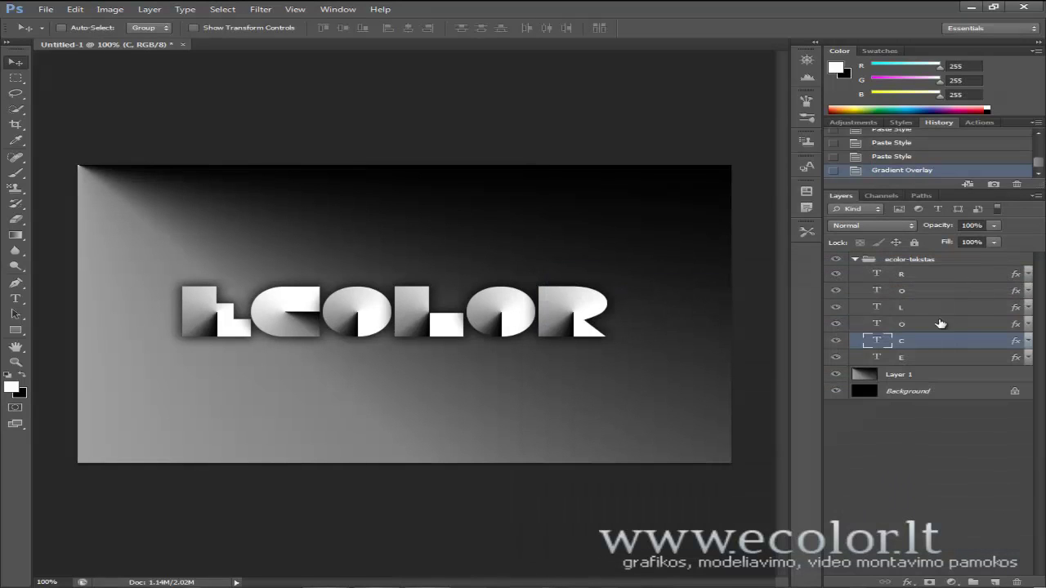
left_click(836, 324)
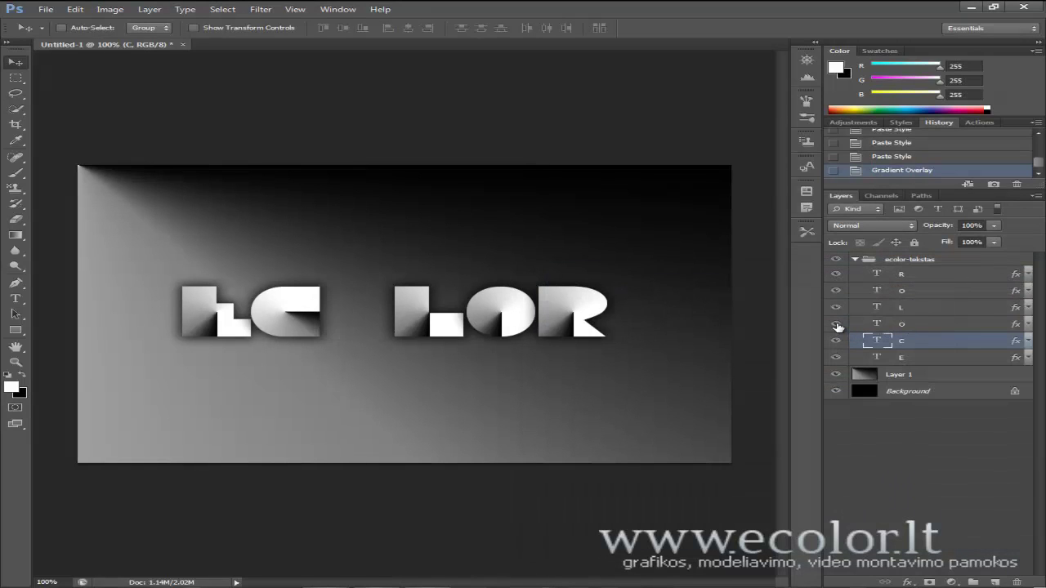
left_click(909, 309)
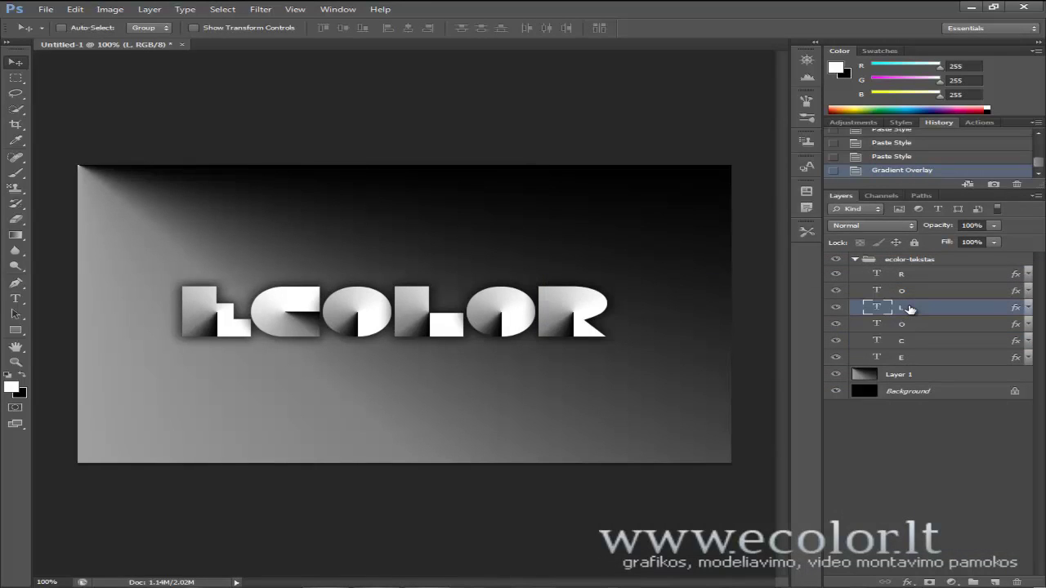
- Change the L letter's Gradient Overlay angle
left_click(908, 582)
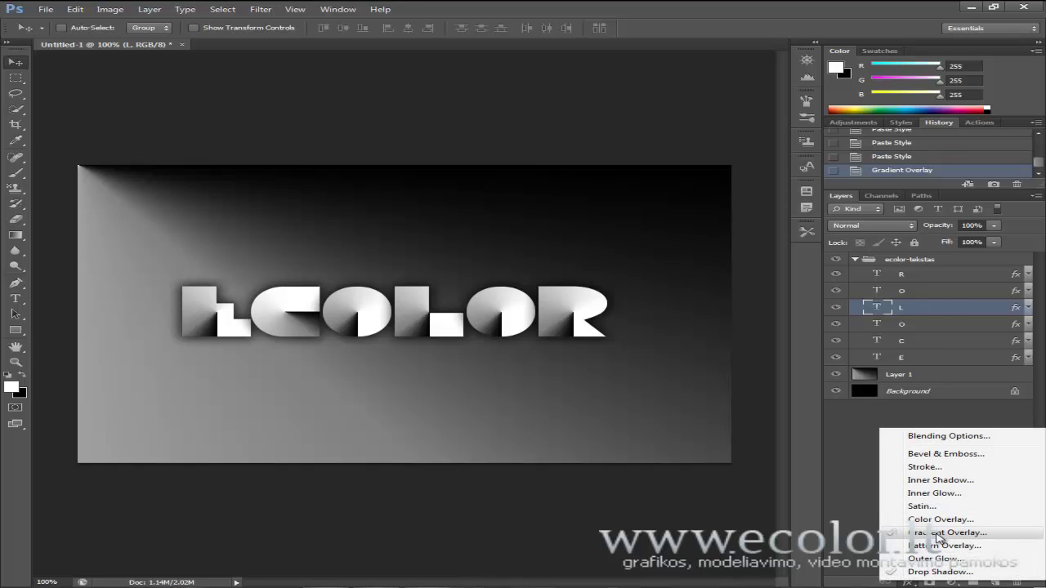
left_click(997, 534)
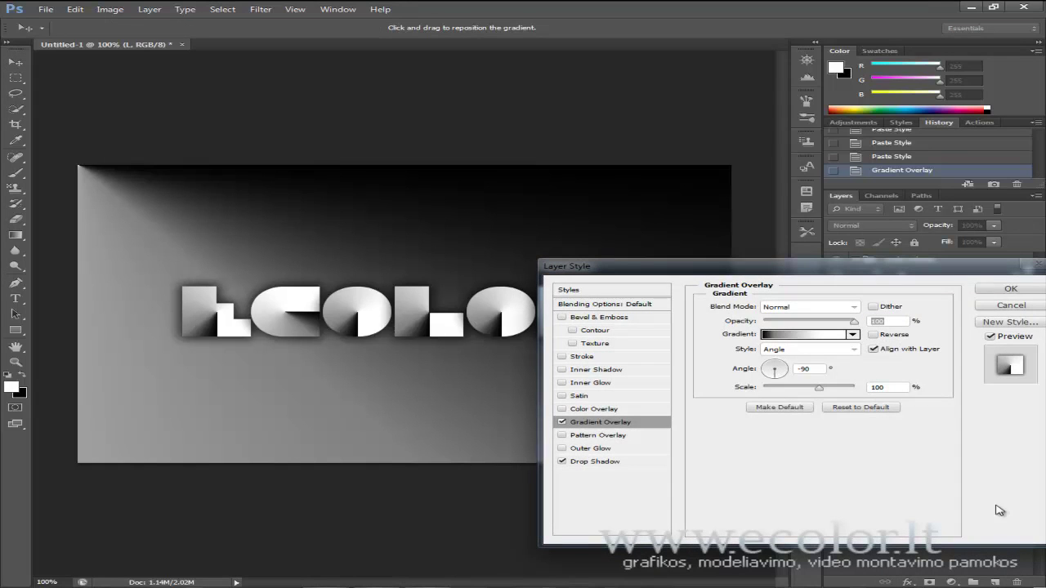
left_click(805, 369)
type("0")
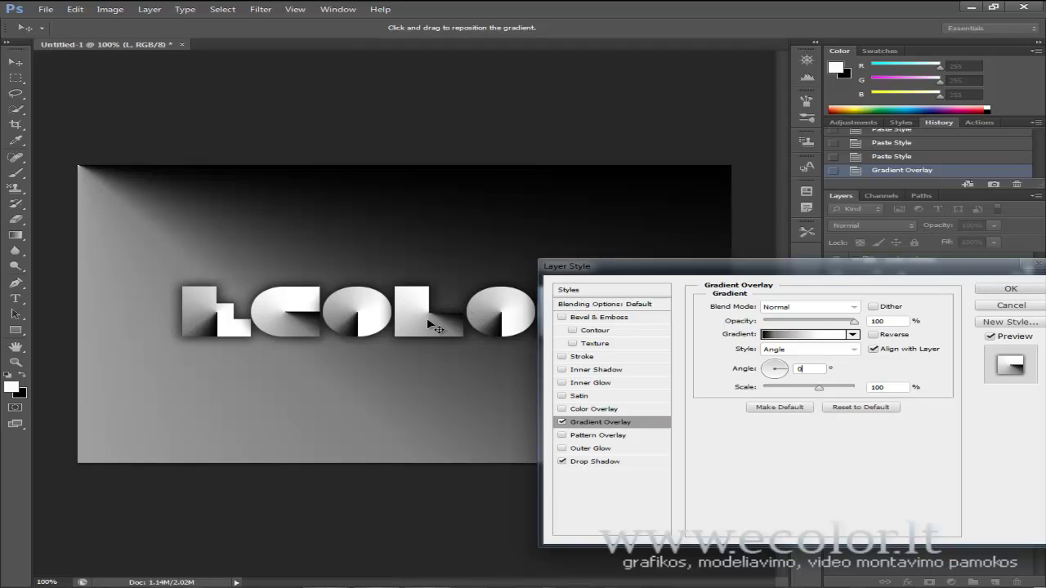
left_click(1010, 290)
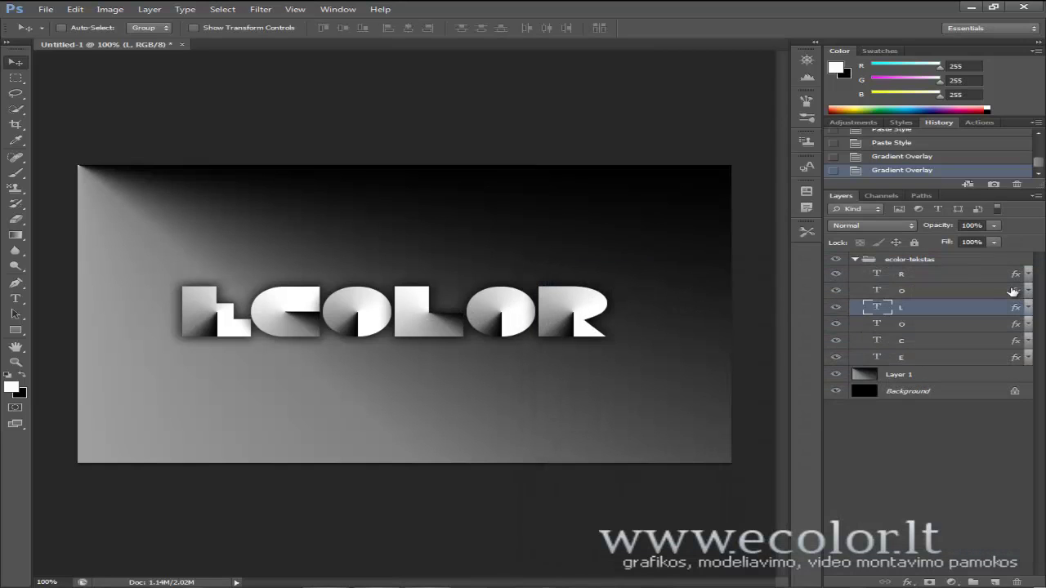
- Set the second O letter's Gradient Overlay angle to 90°
left_click(912, 291)
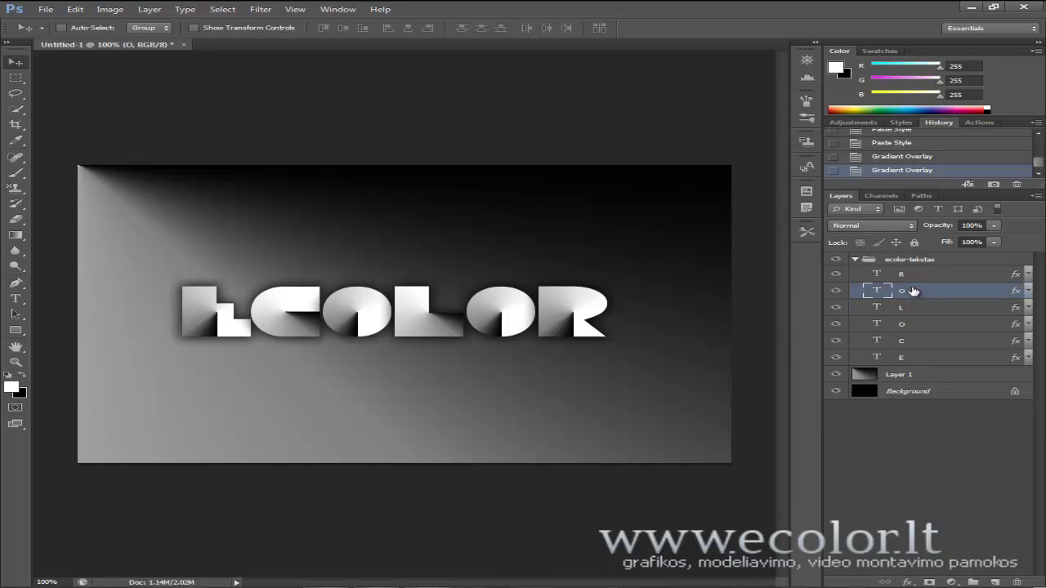
left_click(908, 583)
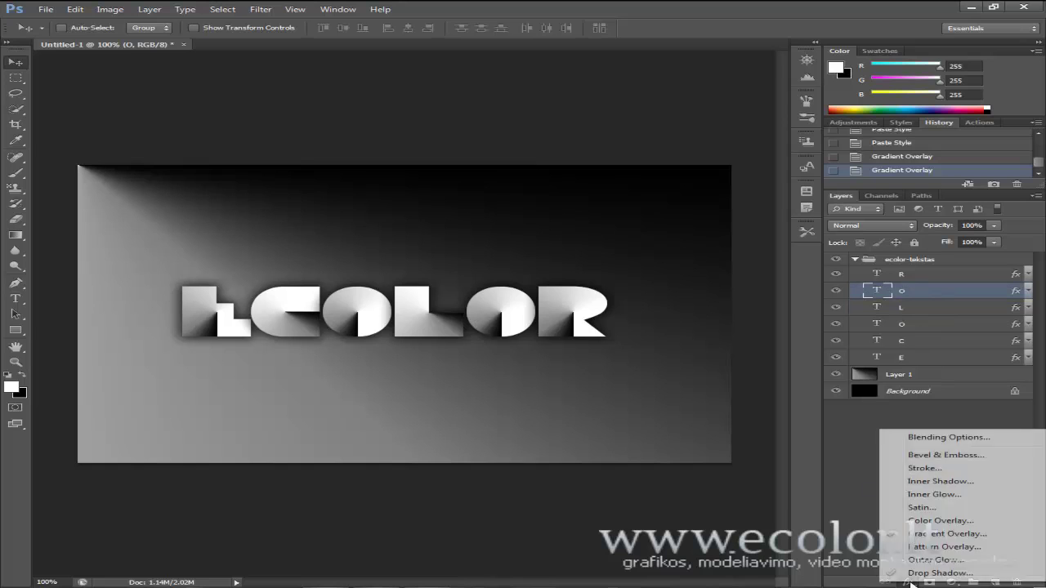
left_click(1008, 539)
left_click(814, 369)
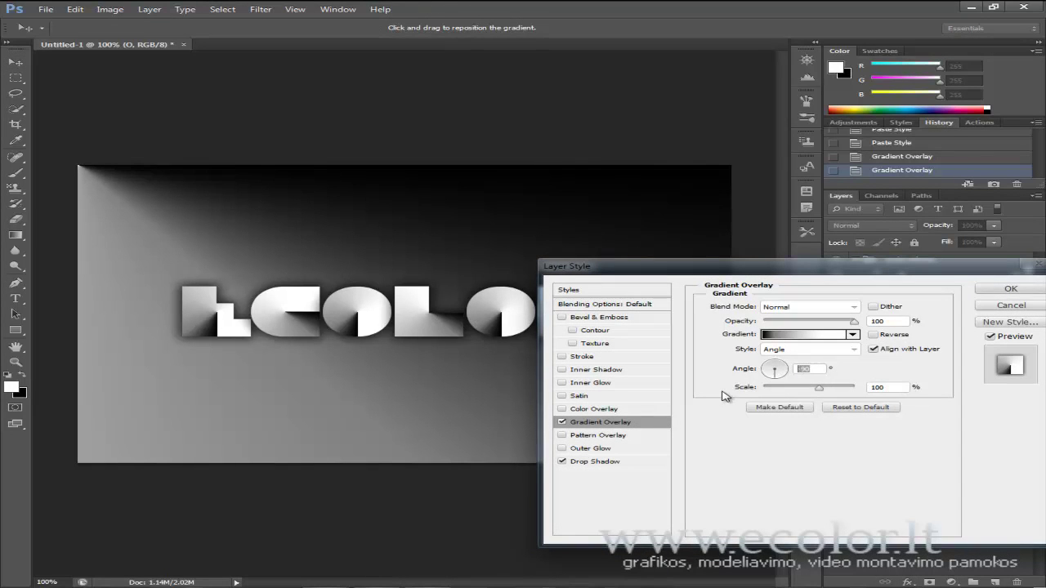
type("90")
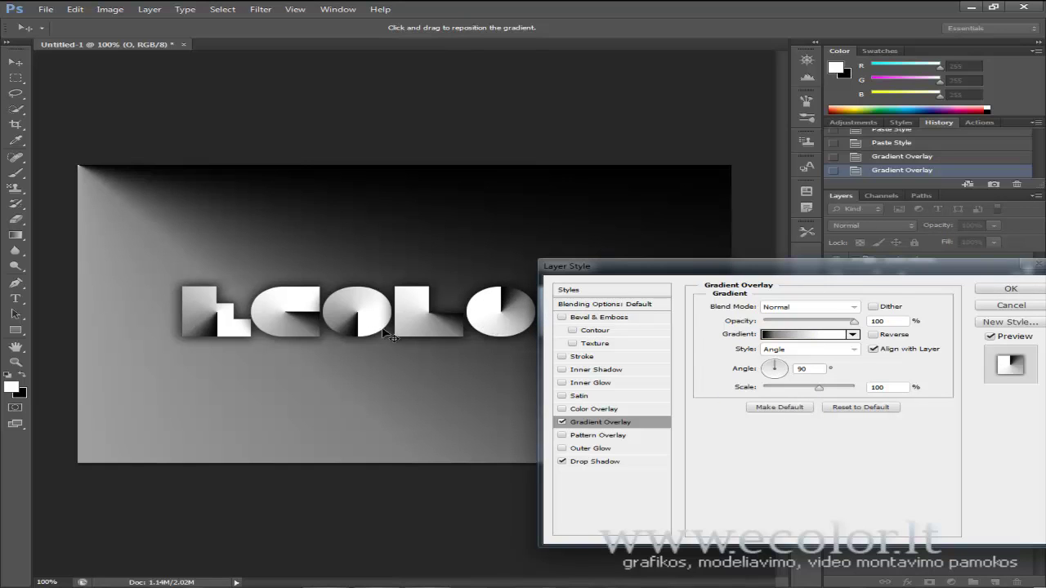
left_click(1031, 289)
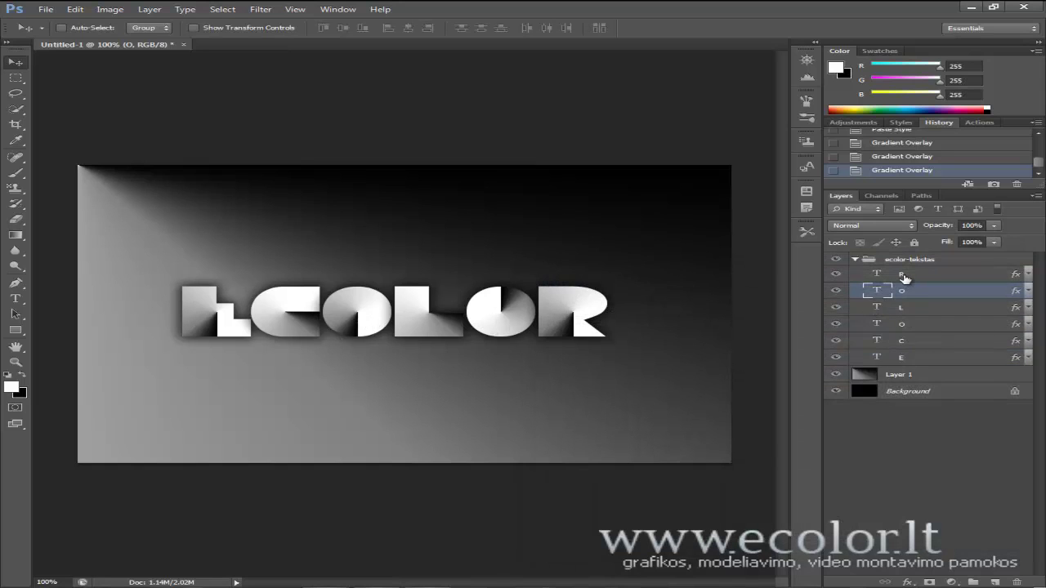
- Above the R layer, add a blue-grey #4d6067 Solid Color fill blended in Soft Light
left_click(904, 277)
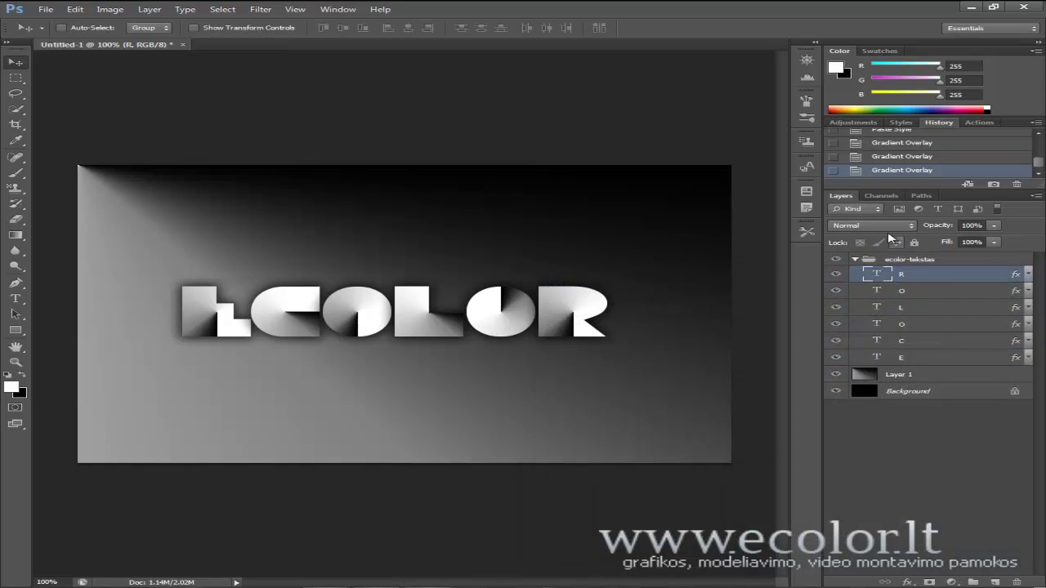
left_click(855, 259)
left_click(924, 279)
left_click(950, 582)
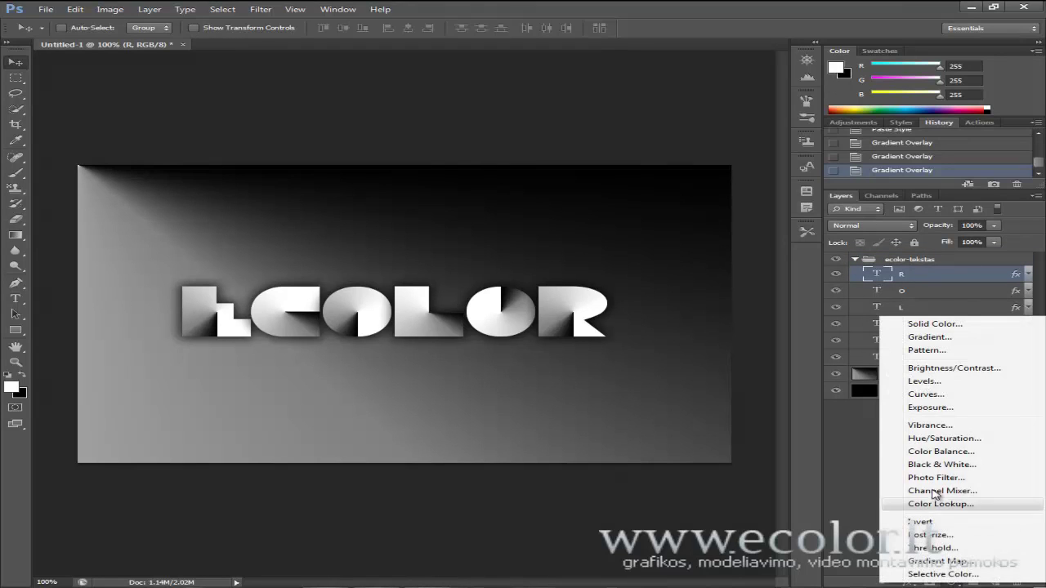
left_click(931, 324)
left_click(471, 184)
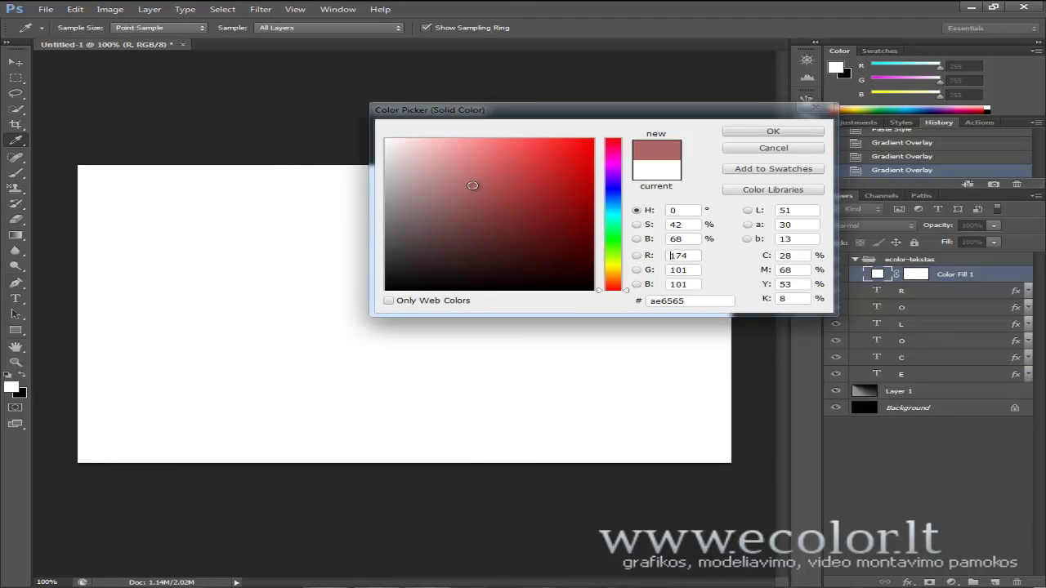
left_click_drag(618, 195, 621, 210)
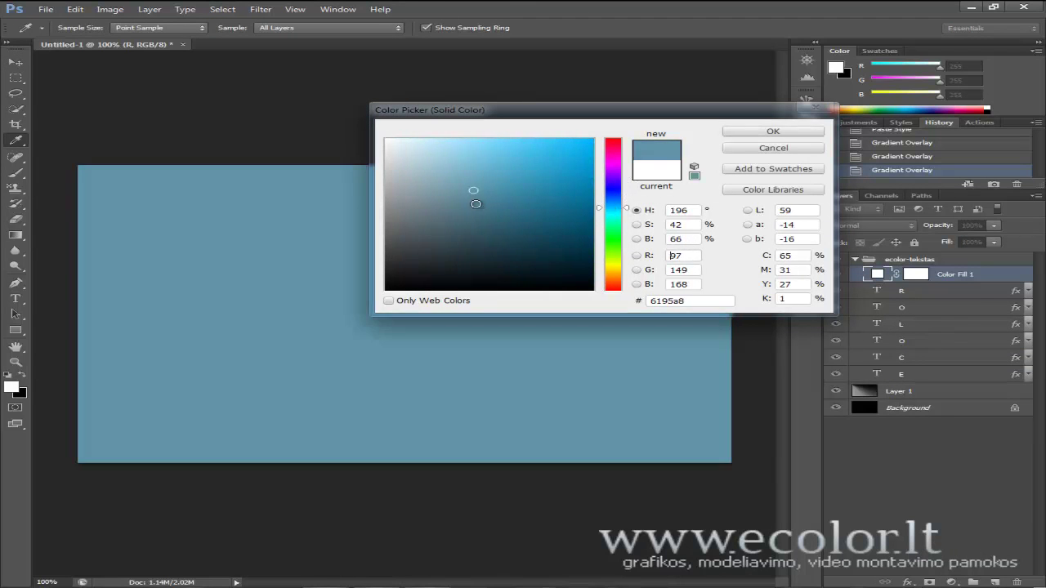
mouse_move(474, 196)
left_mouse_down()
mouse_move(478, 187)
mouse_move(437, 229)
left_mouse_up()
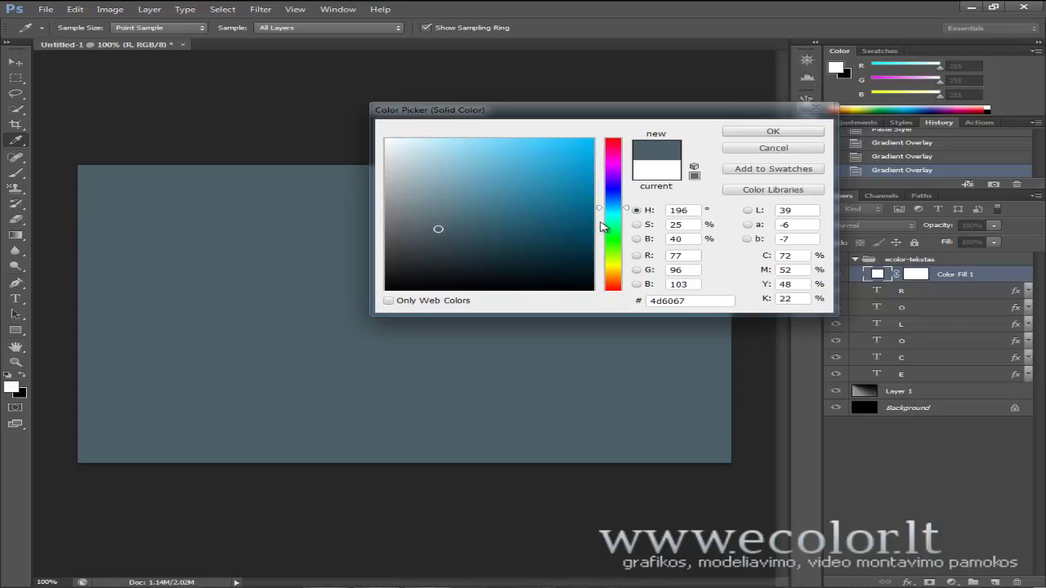
left_click(778, 135)
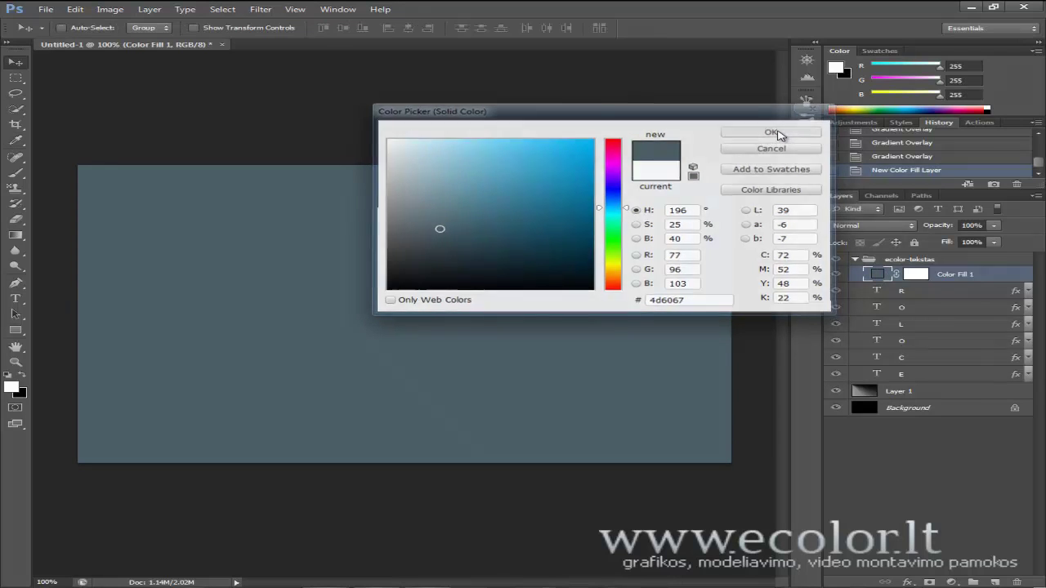
left_click(868, 228)
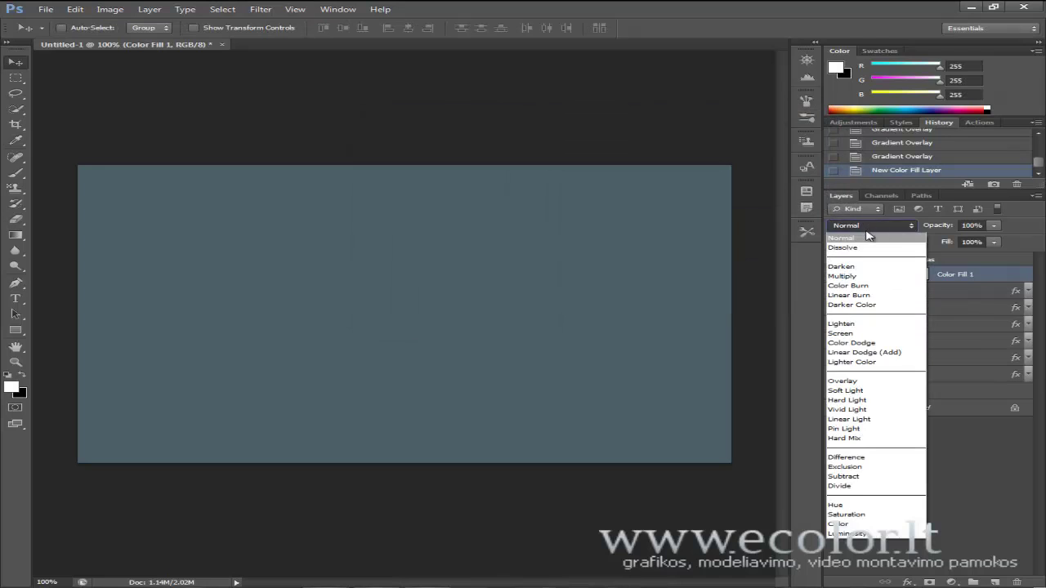
left_click(852, 392)
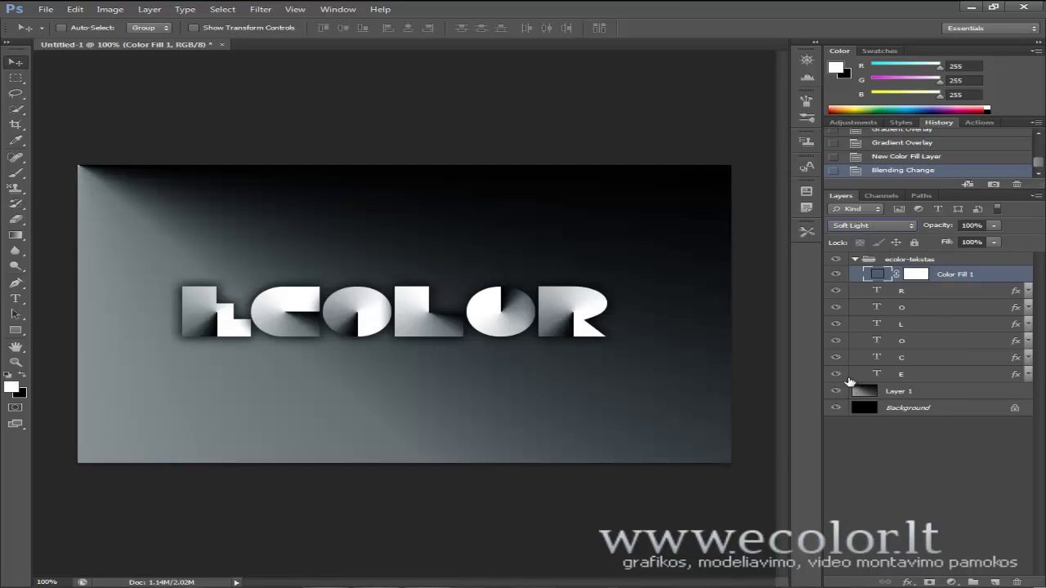
- Try several tints for Color Fill 1, settling on muted purple-grey #5b5468
double_click(878, 275)
left_click_drag(554, 117, 756, 268)
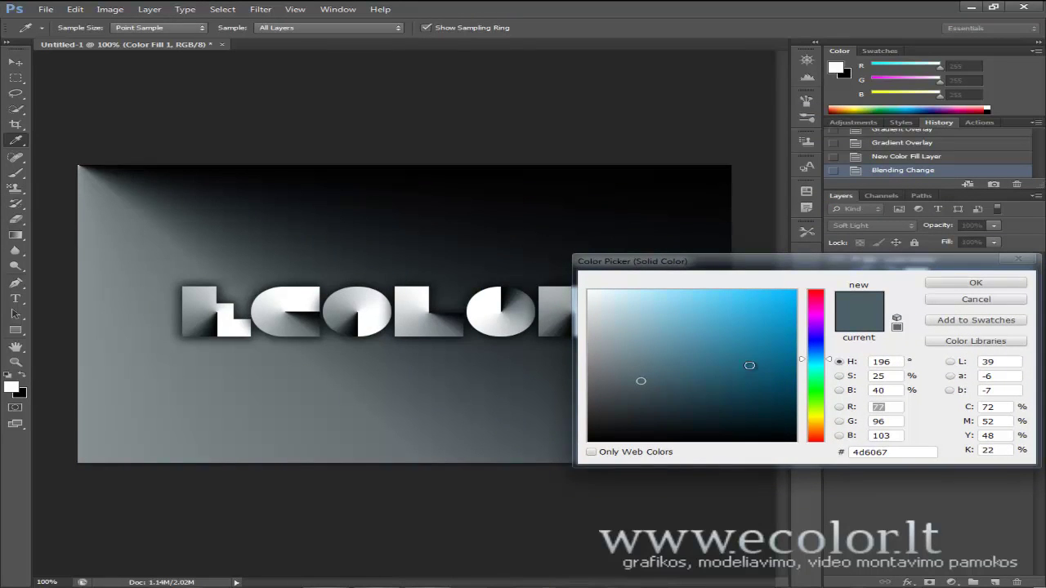
left_click_drag(747, 367, 813, 282)
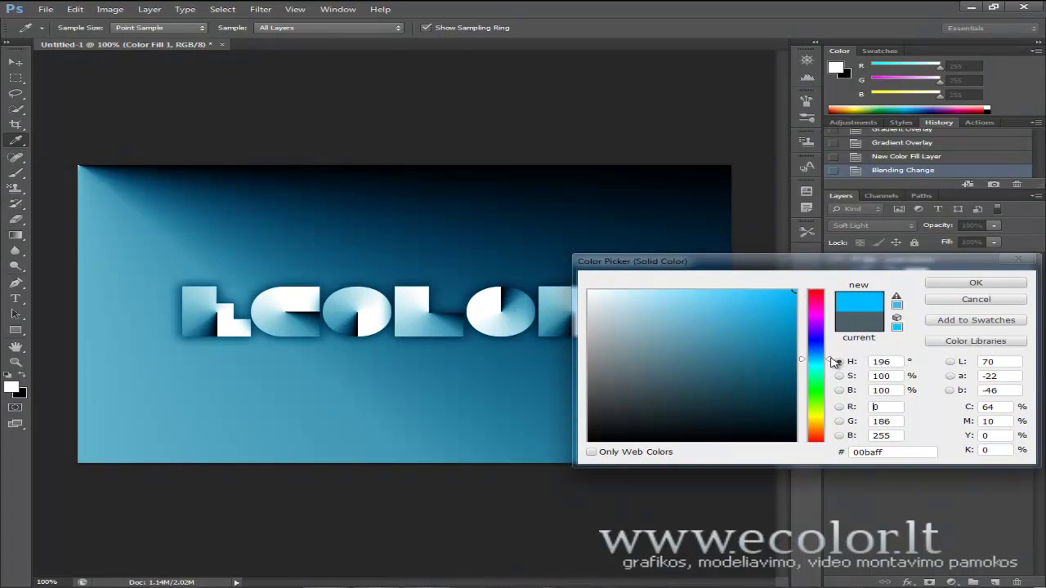
mouse_move(833, 362)
left_mouse_down()
mouse_move(828, 436)
mouse_move(832, 307)
mouse_move(832, 351)
left_mouse_up()
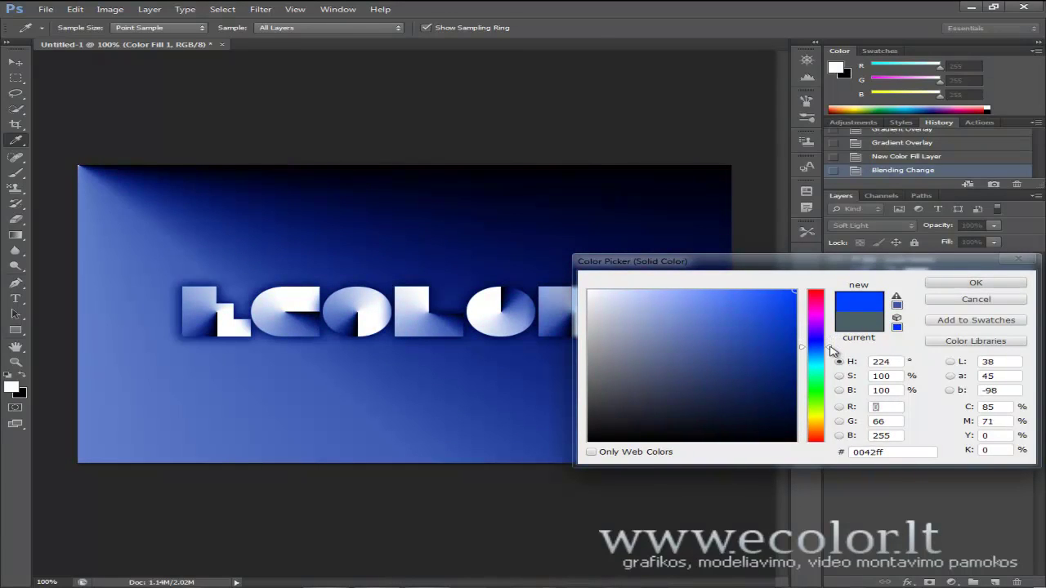
mouse_move(716, 369)
left_mouse_down()
mouse_move(782, 408)
mouse_move(475, 500)
left_mouse_up()
mouse_move(665, 403)
left_mouse_down()
mouse_move(619, 381)
mouse_move(722, 315)
left_mouse_up()
mouse_move(825, 364)
left_mouse_down()
mouse_move(825, 353)
mouse_move(827, 401)
left_mouse_up()
left_click(672, 374)
mouse_move(672, 373)
left_mouse_down()
mouse_move(660, 375)
mouse_move(653, 350)
left_mouse_up()
left_click_drag(829, 400, 828, 333)
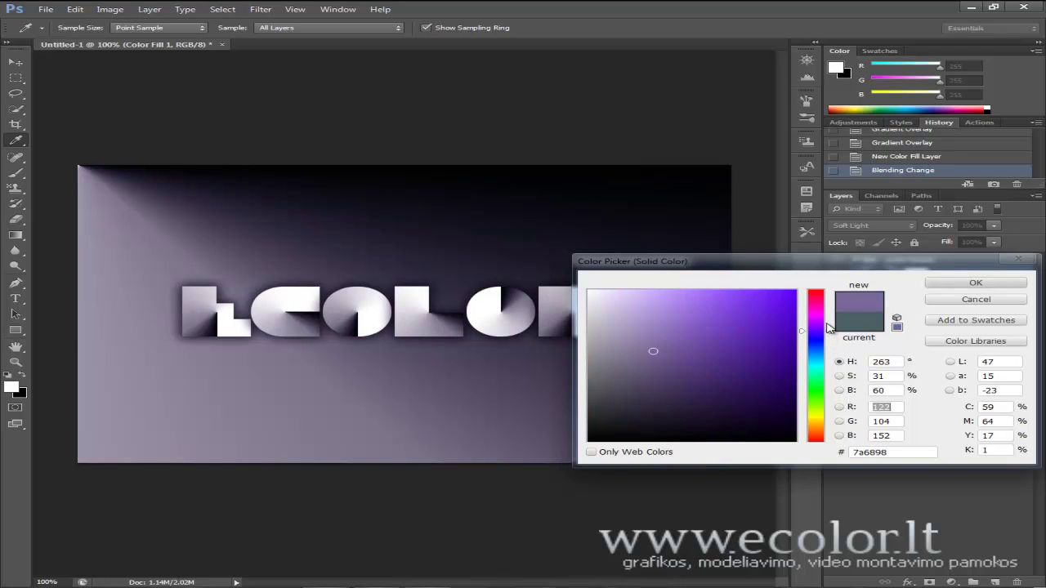
left_click_drag(647, 359, 629, 379)
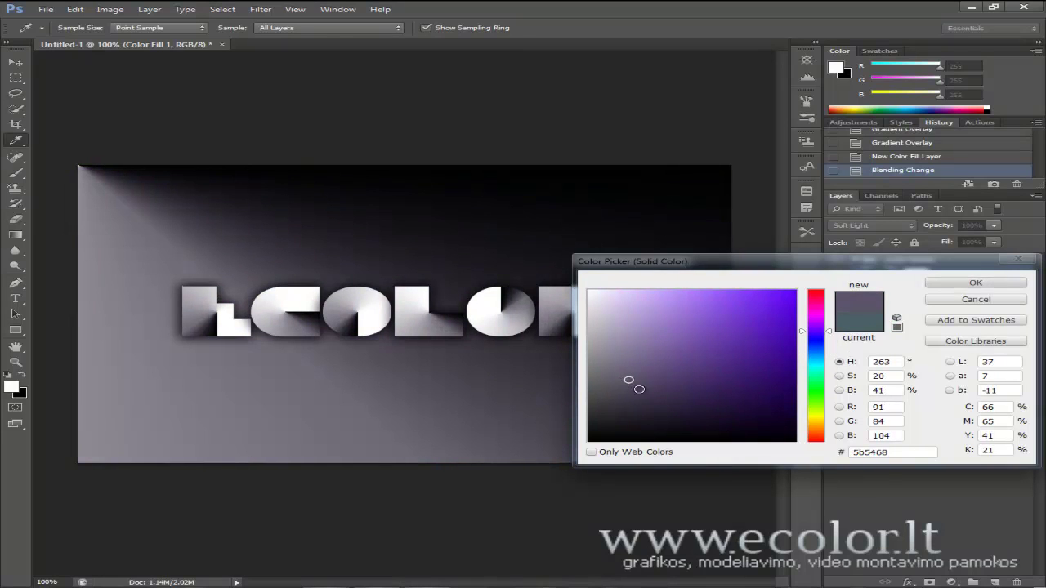
left_click(980, 284)
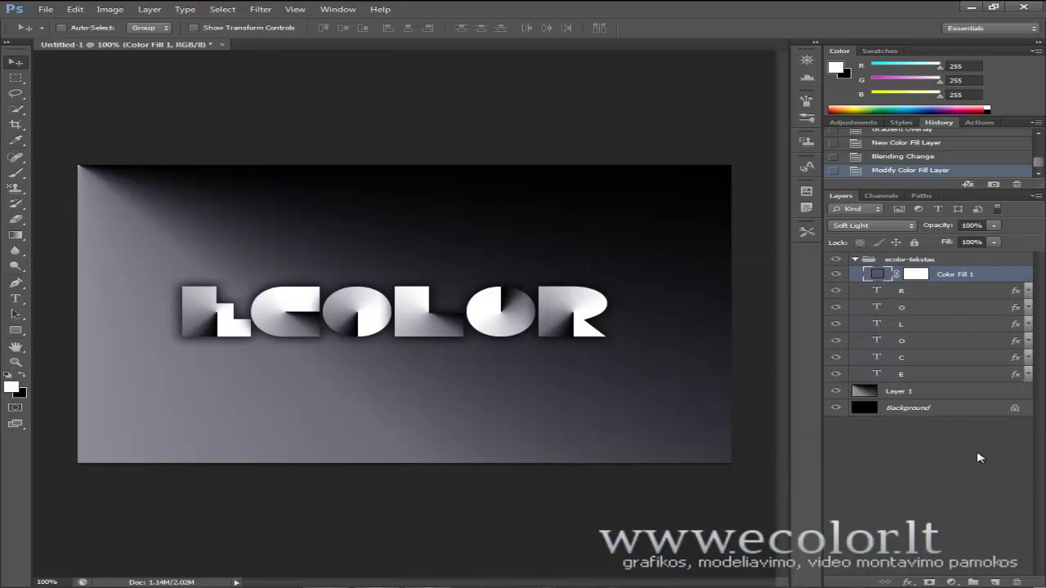
- Add a Curves adjustment layer with the curve bowed slightly upward to brighten the image
left_click(951, 582)
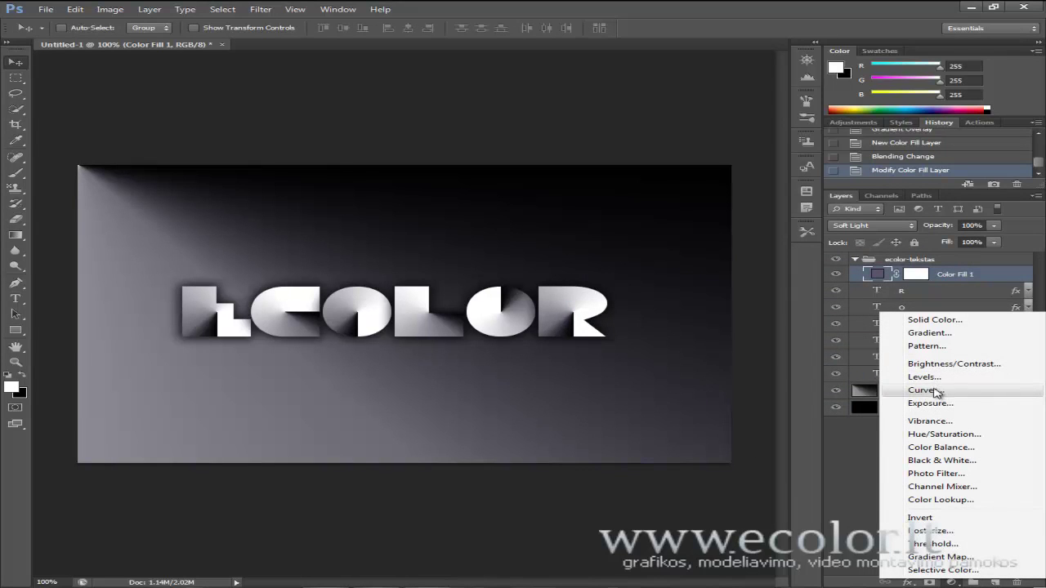
left_click(964, 395)
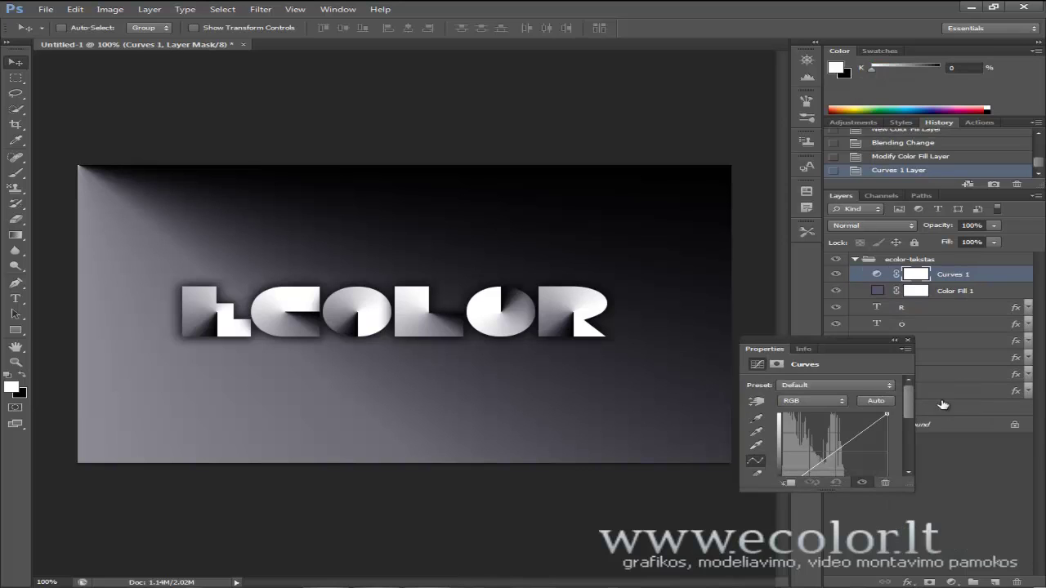
left_click_drag(880, 420, 865, 419)
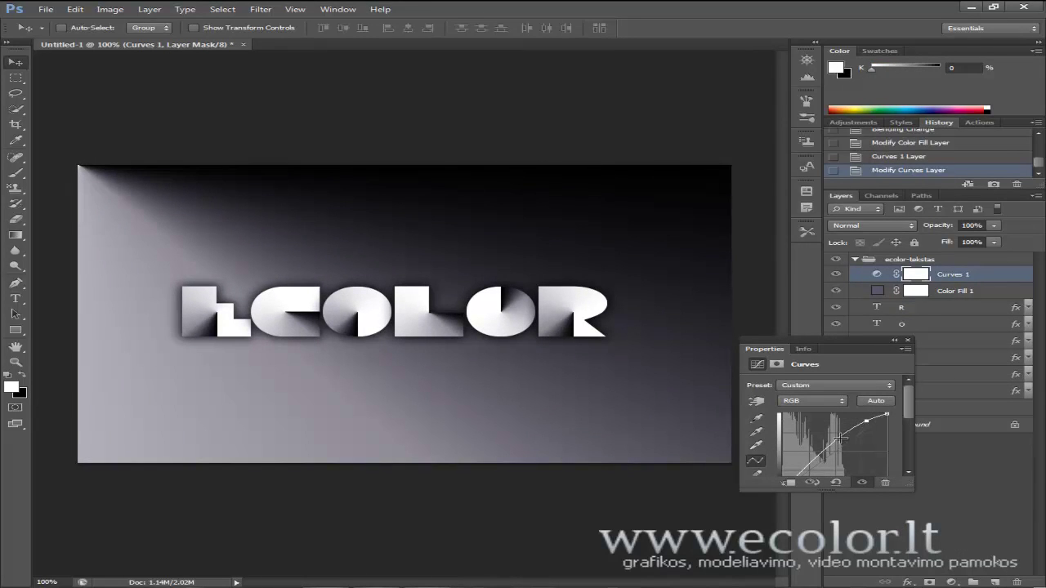
left_click_drag(841, 439, 852, 434)
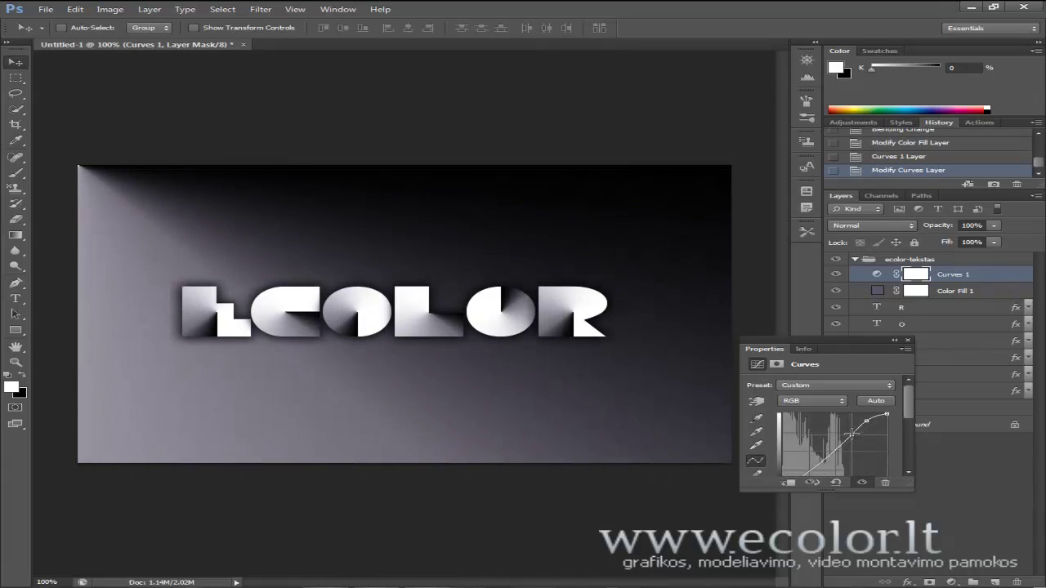
left_click_drag(852, 434, 847, 433)
- Close Properties, collapse the ecolor-tekstas group and hide all panels with Tab
left_click(908, 340)
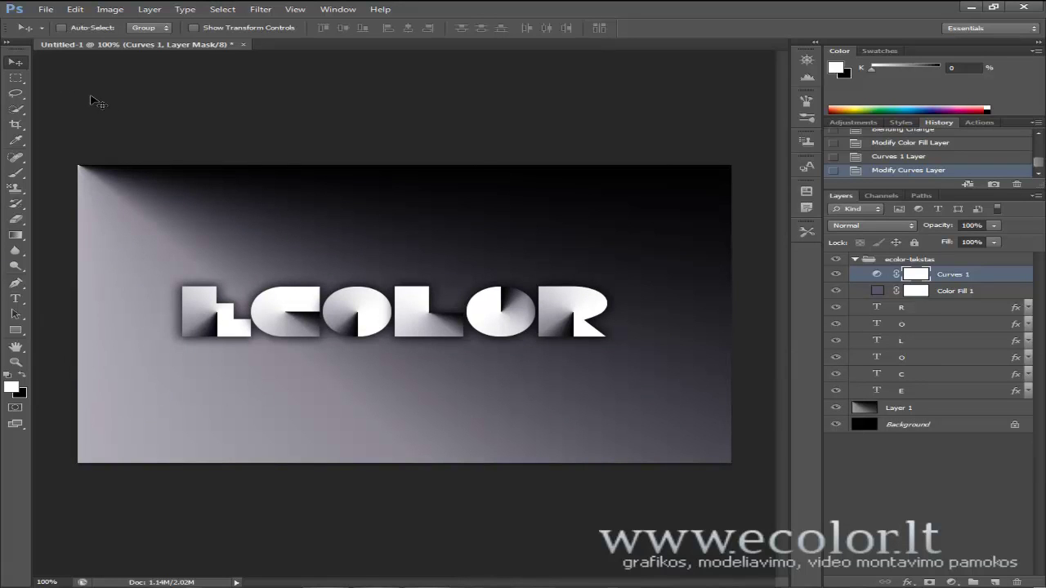
left_click(854, 260)
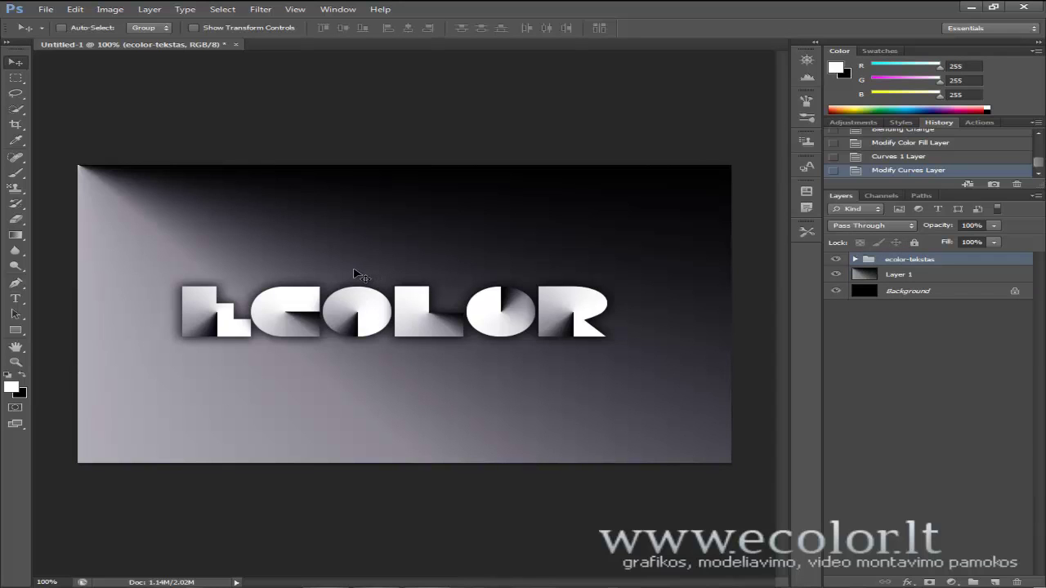
key("Tab")
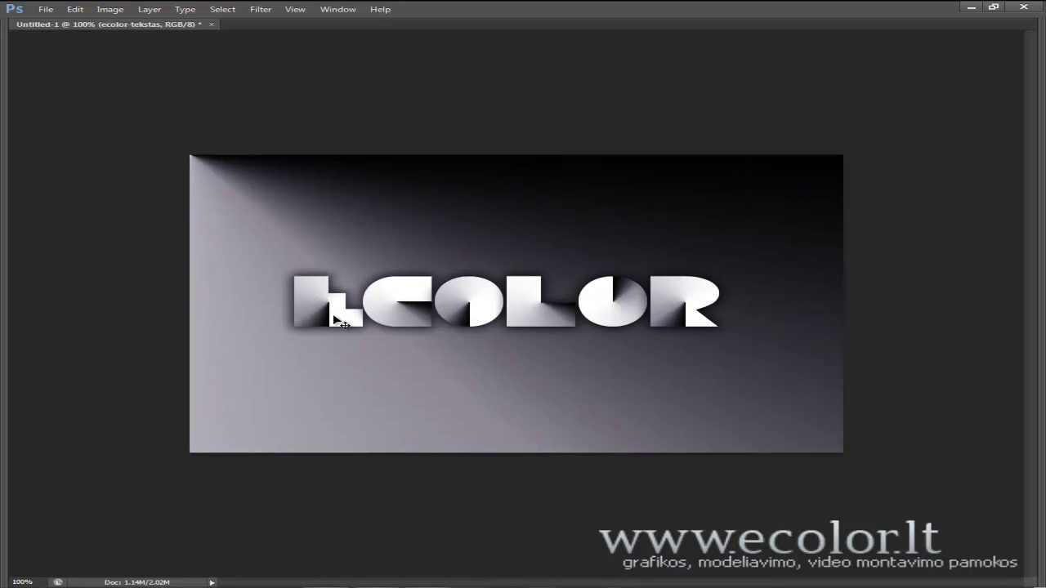